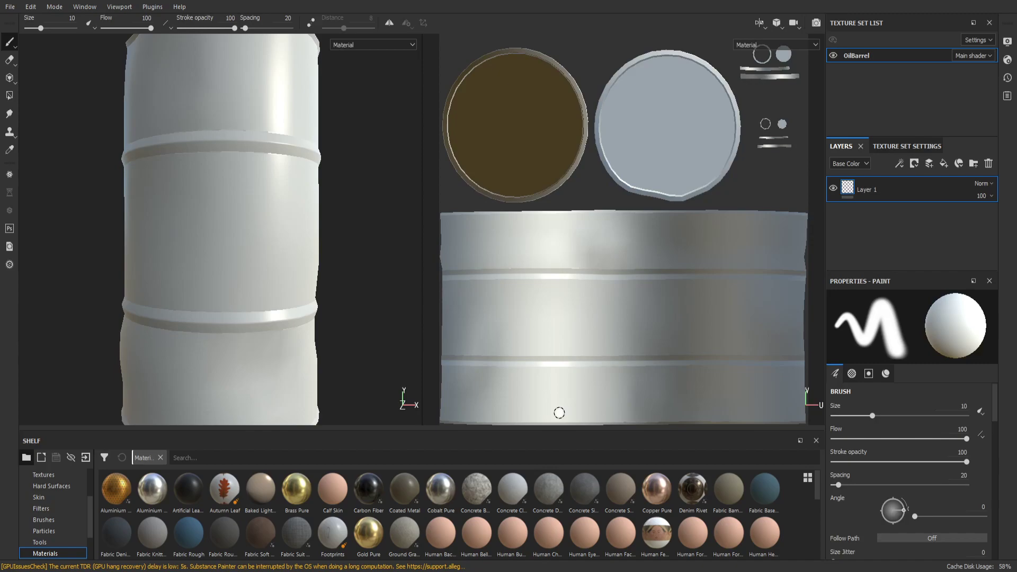
Examine the oil barrel from several angles in the 3D view and its complete UV layout in the 2D view
scroll(294, 253, down, 5)
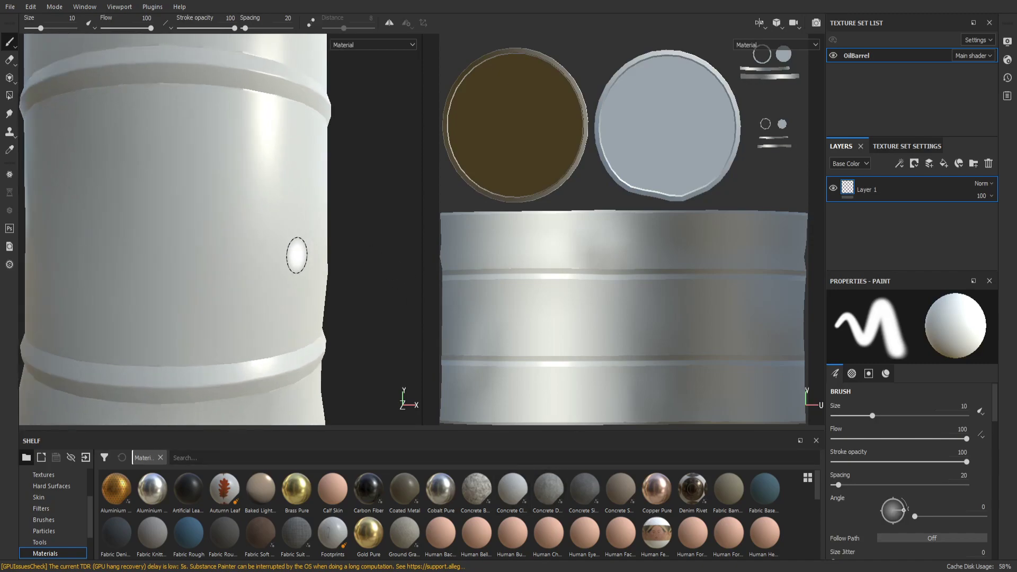
alt+drag(297, 256, 376, 345)
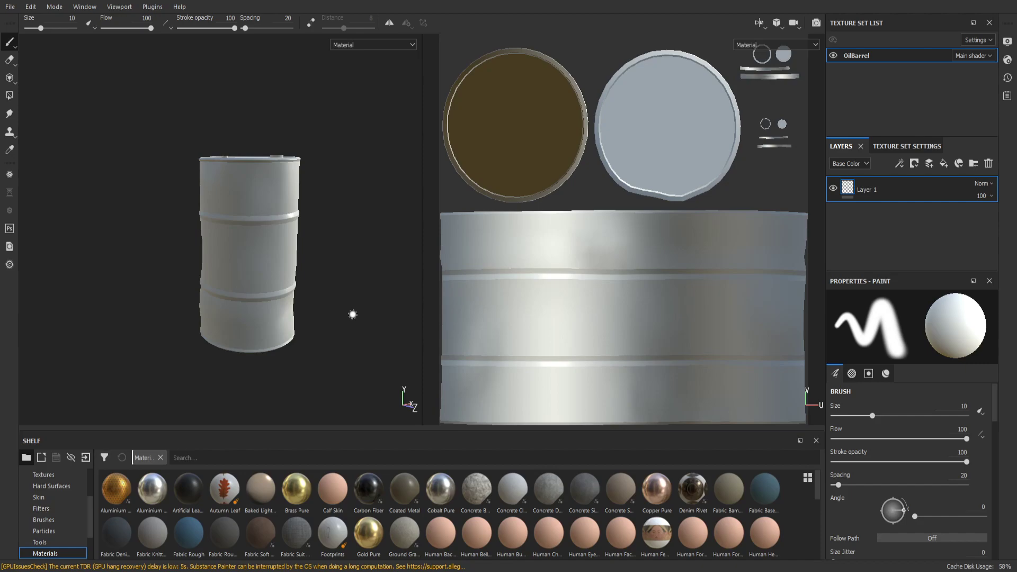
scroll(333, 315, up, 2)
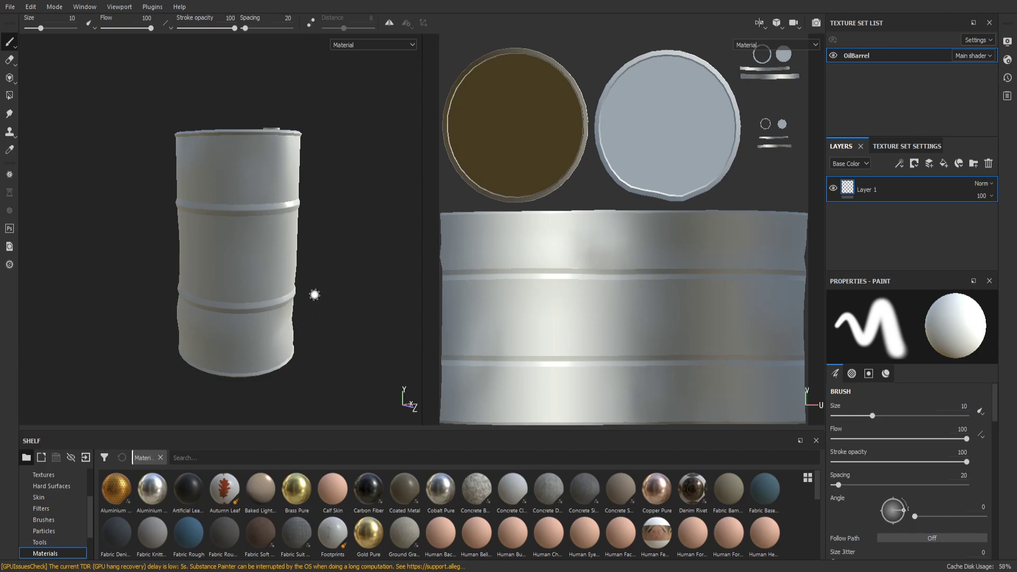
alt+drag(337, 272, 333, 295)
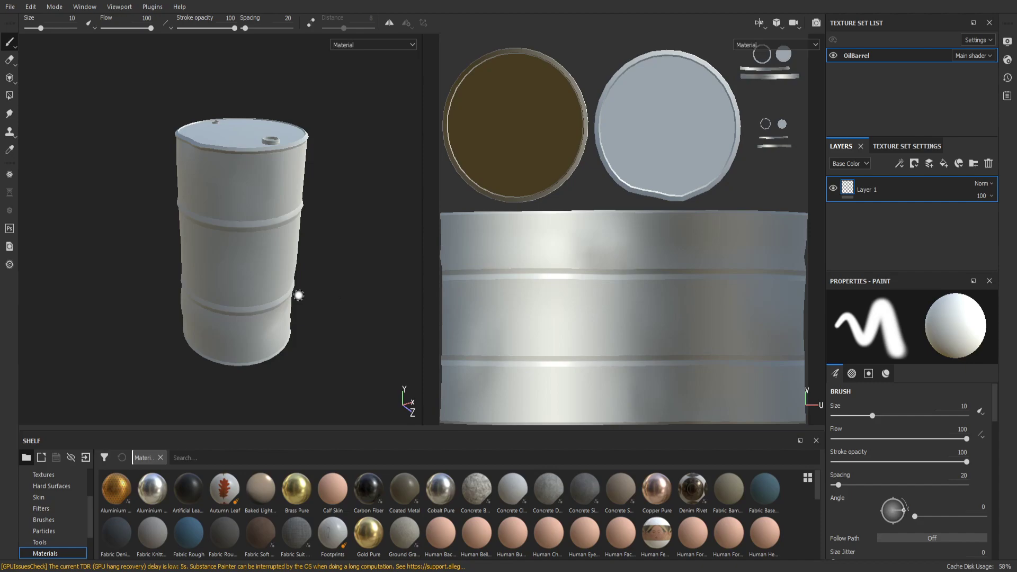
mouse_move(301, 263)
alt+middle_down()
mouse_move(256, 275)
mouse_move(307, 186)
mouse_move(430, 245)
mouse_move(309, 332)
mouse_move(324, 172)
mouse_move(236, 345)
mouse_move(408, 224)
mouse_move(295, 193)
mouse_move(307, 277)
mouse_move(299, 273)
alt+middle_up()
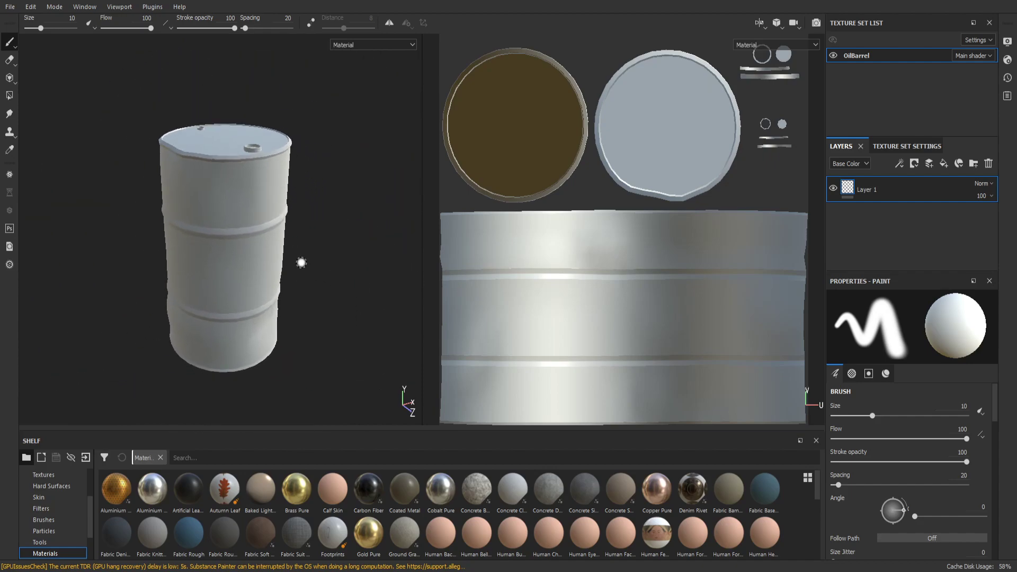
alt+right_drag(329, 224, 281, 257)
alt+middle_drag(250, 227, 266, 237)
alt+right_drag(589, 232, 703, 249)
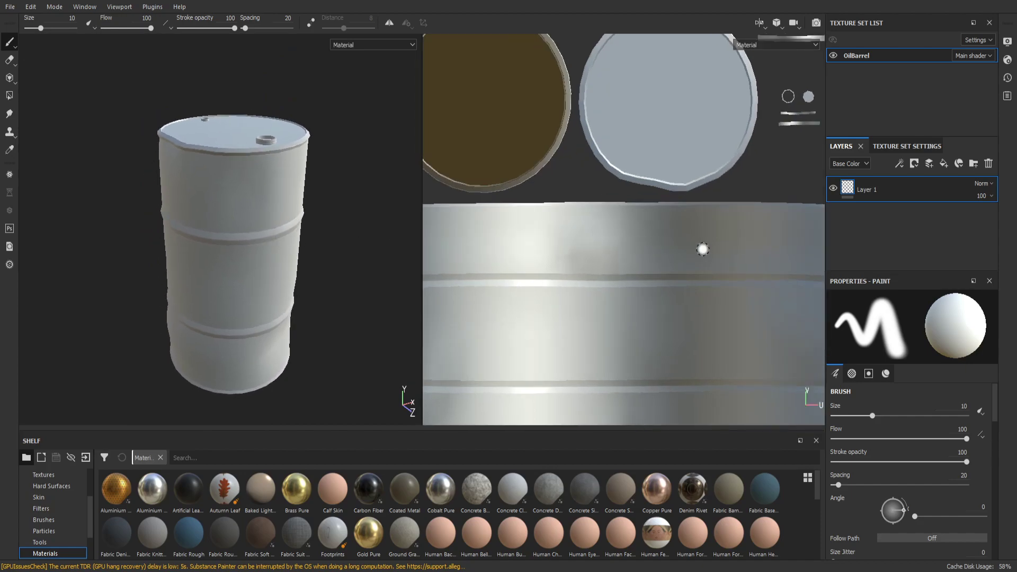
scroll(703, 249, down, 4)
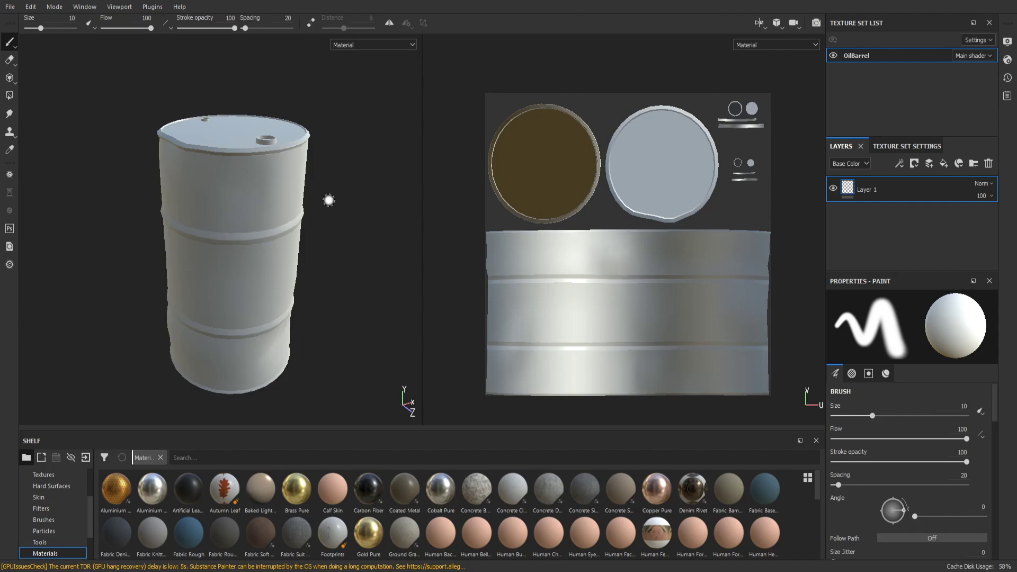
Show only the 3D view and examine the barrel from its side at different distances
key(F2)
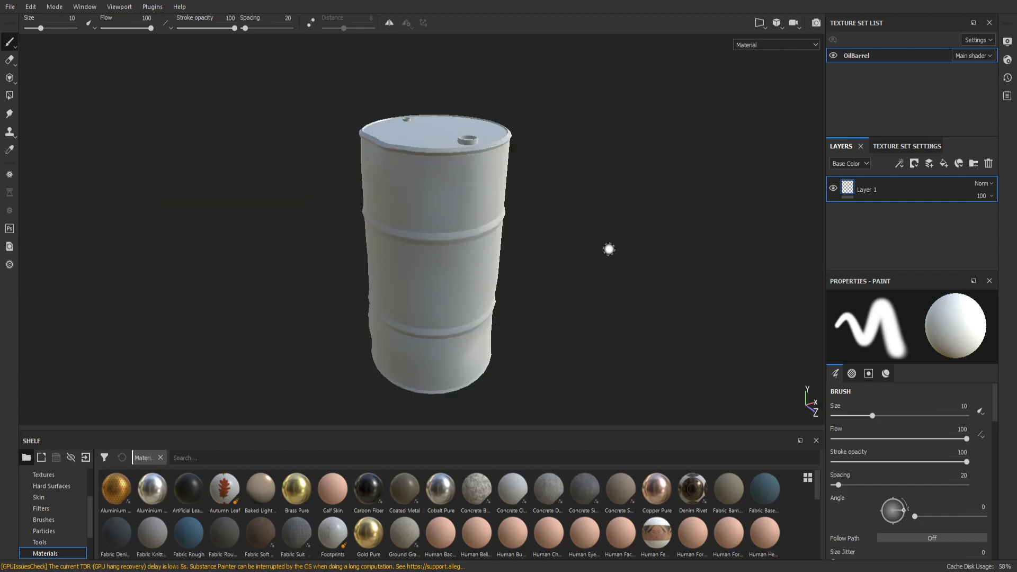
scroll(597, 259, up, 3)
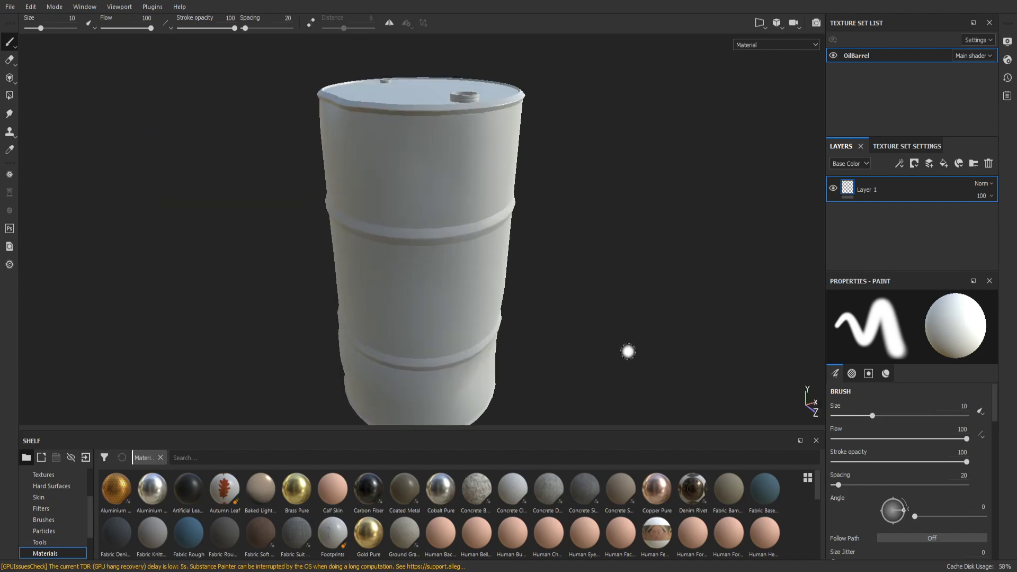
alt+drag(628, 351, 561, 291)
scroll(545, 272, up, 5)
scroll(535, 262, down, 5)
scroll(535, 267, up, 5)
scroll(545, 272, down, 5)
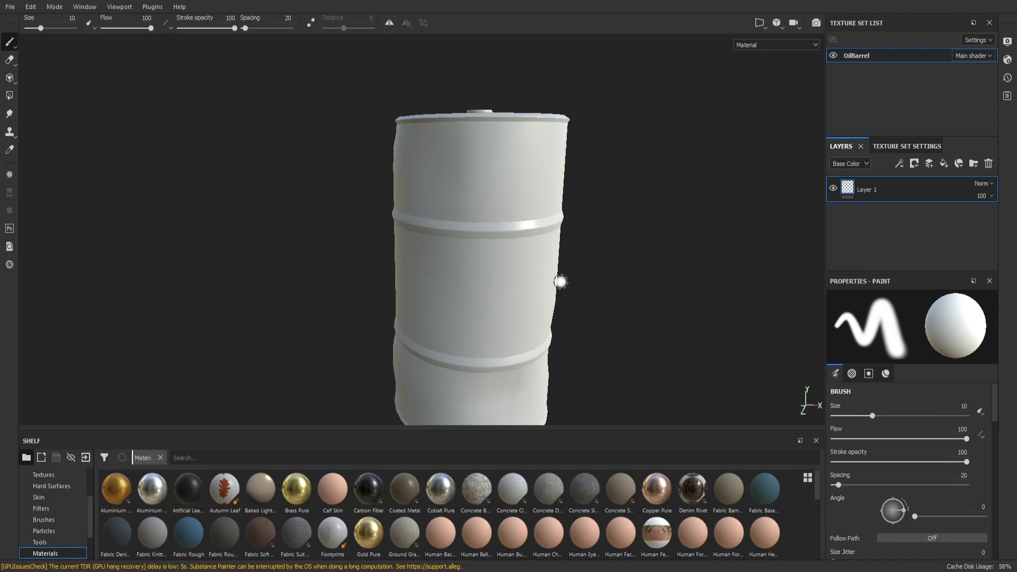
Show only the 2D view and examine the barrel's UV layout at different zoom levels
key(F2)
scroll(433, 225, up, 3)
scroll(436, 227, down, 3)
scroll(440, 232, up, 4)
scroll(440, 232, down, 4)
scroll(440, 231, up, 3)
scroll(473, 261, down, 3)
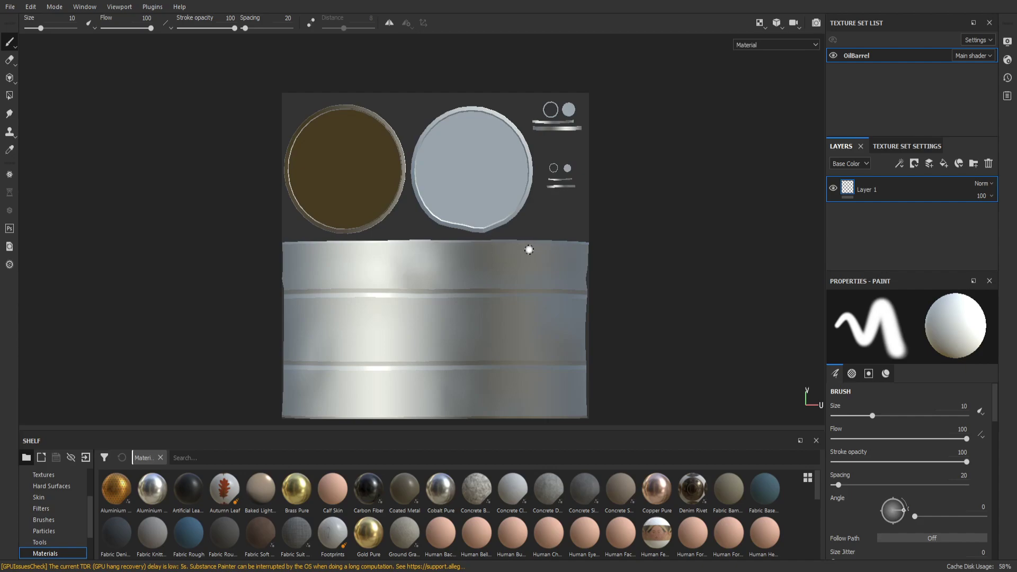
Return to the split 3D and 2D display and examine the whole barrel in the 3D view
key(F1)
key(F2)
key(F1)
scroll(344, 232, up, 3)
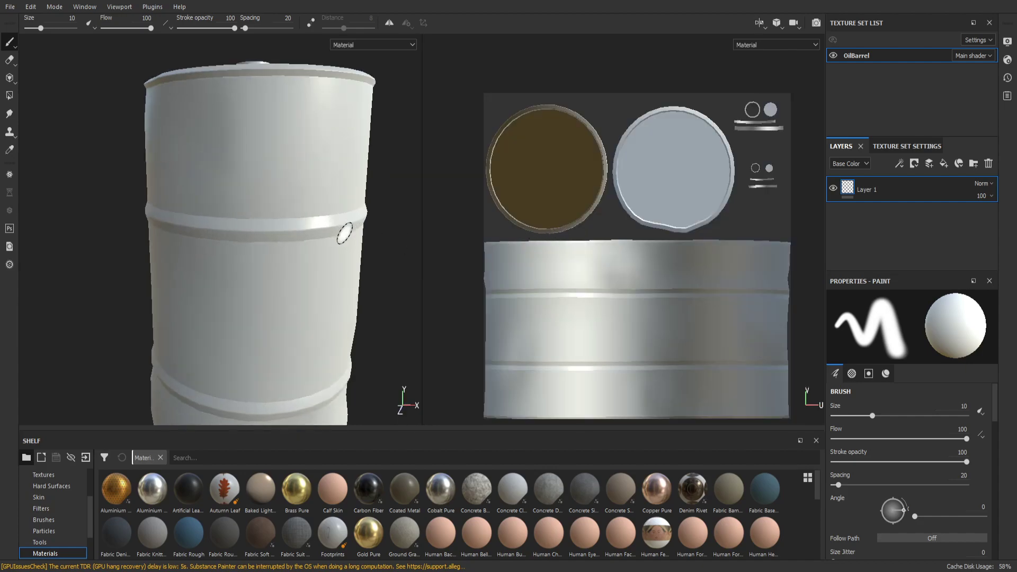
scroll(344, 232, down, 3)
scroll(391, 256, up, 3)
scroll(388, 271, down, 3)
alt+middle_drag(374, 285, 344, 242)
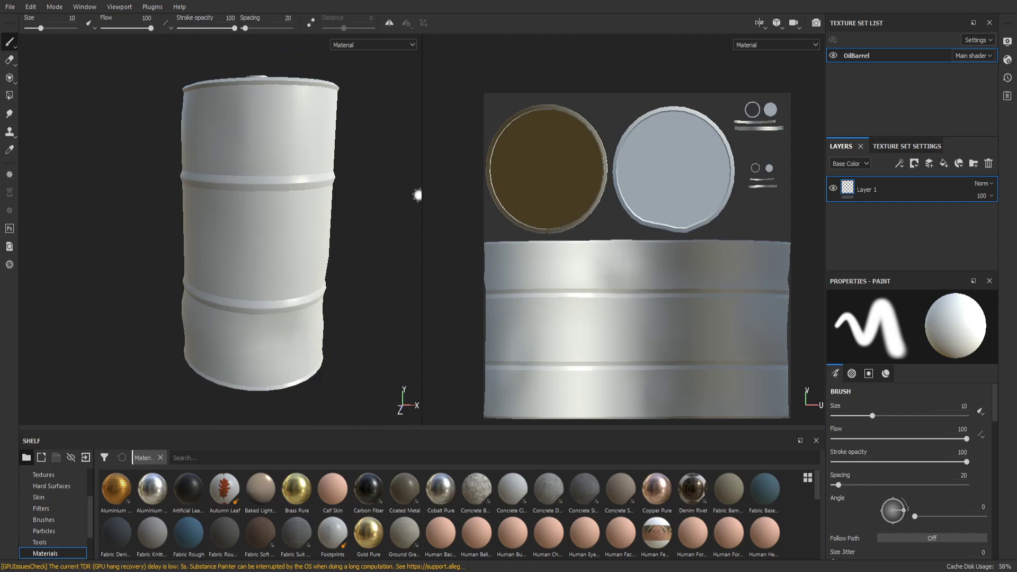
scroll(339, 217, up, 3)
scroll(329, 225, down, 3)
mouse_move(354, 257)
alt+mouse_down()
mouse_move(268, 218)
mouse_move(399, 200)
mouse_move(403, 264)
mouse_move(340, 238)
mouse_move(370, 245)
alt+mouse_up()
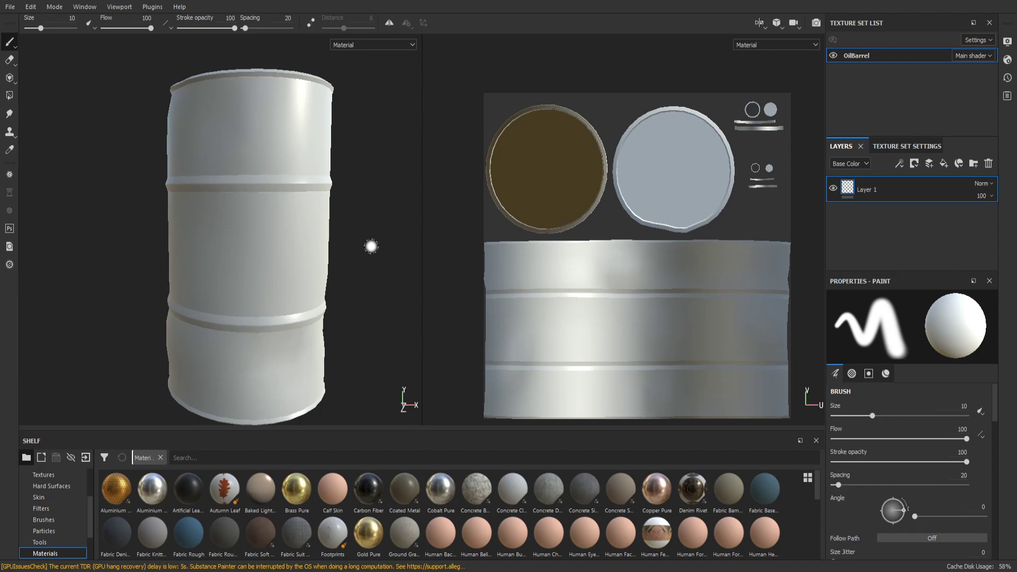
Examine the barrel's side walls and ribs from axis-aligned angles and its lid from directly above
mouse_move(337, 327)
alt+mouse_down()
mouse_move(279, 291)
mouse_move(412, 267)
mouse_move(403, 327)
alt+mouse_up()
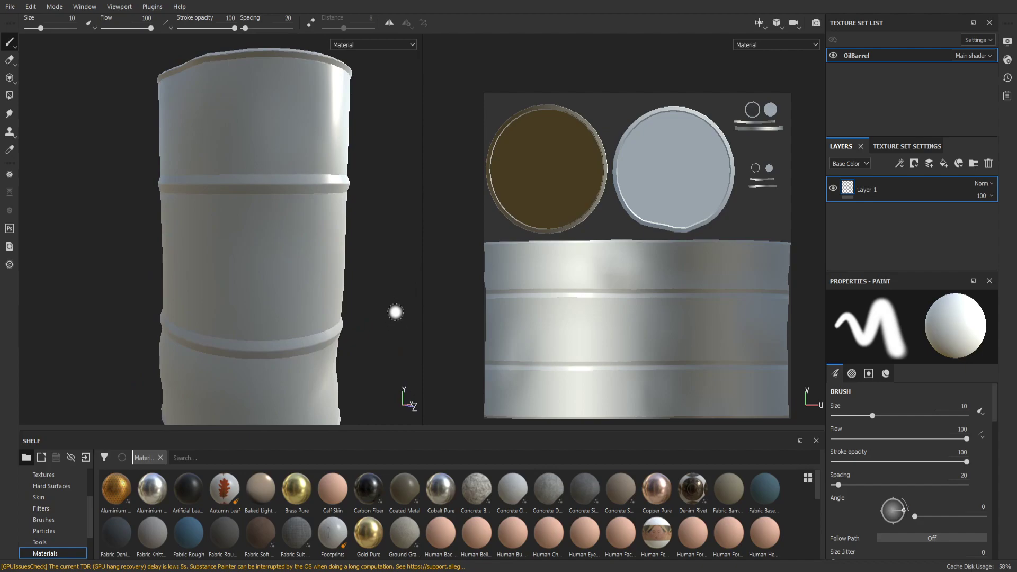
alt+drag(395, 314, 404, 310)
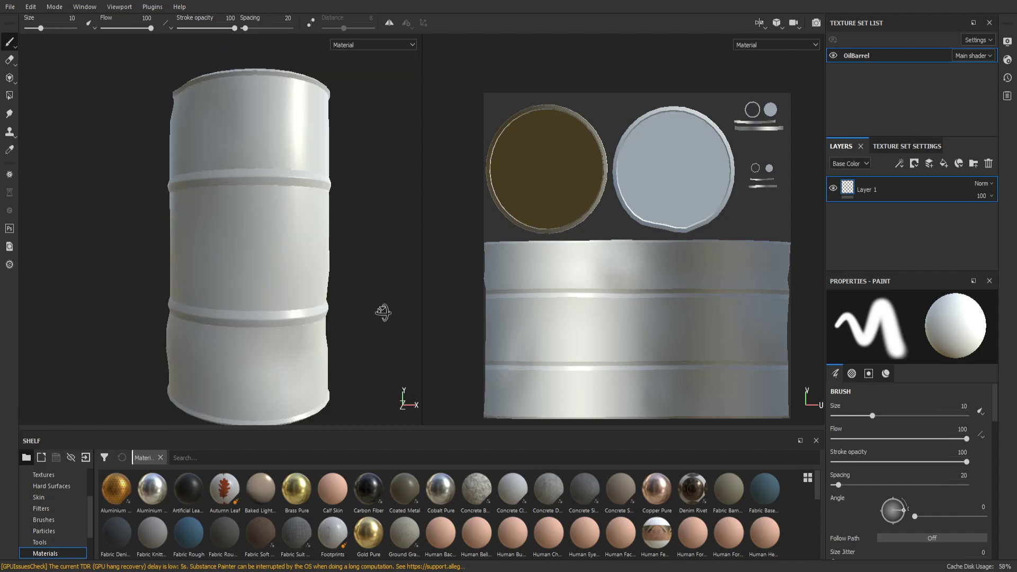
mouse_move(351, 277)
alt+mouse_down()
mouse_move(341, 288)
mouse_move(256, 296)
alt+mouse_up()
alt+middle_drag(256, 296, 233, 298)
scroll(255, 300, up, 2)
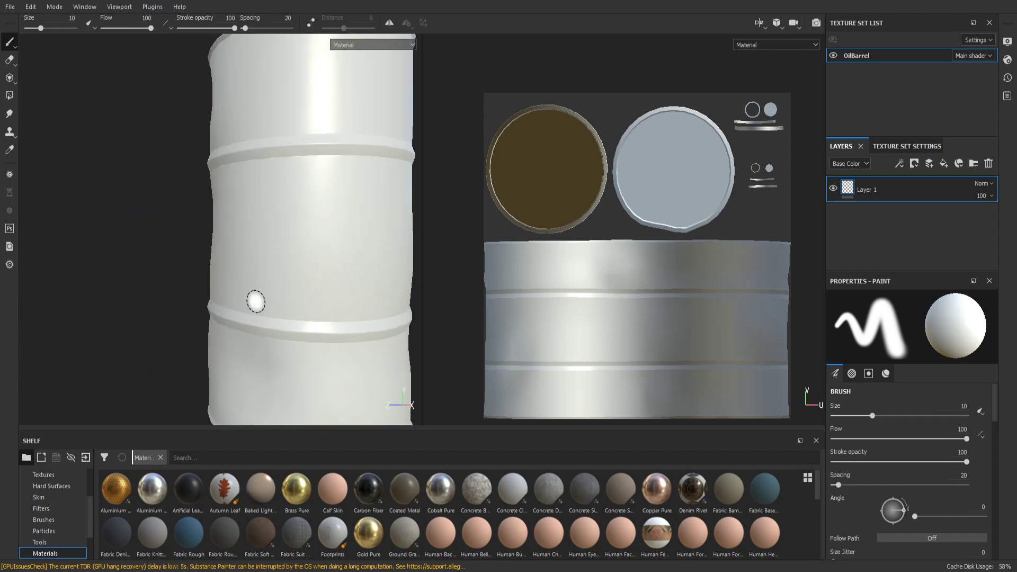
scroll(270, 307, down, 3)
mouse_move(286, 288)
alt+mouse_down()
mouse_move(351, 272)
mouse_move(352, 396)
mouse_move(352, 290)
mouse_move(232, 374)
mouse_move(259, 358)
alt+mouse_up()
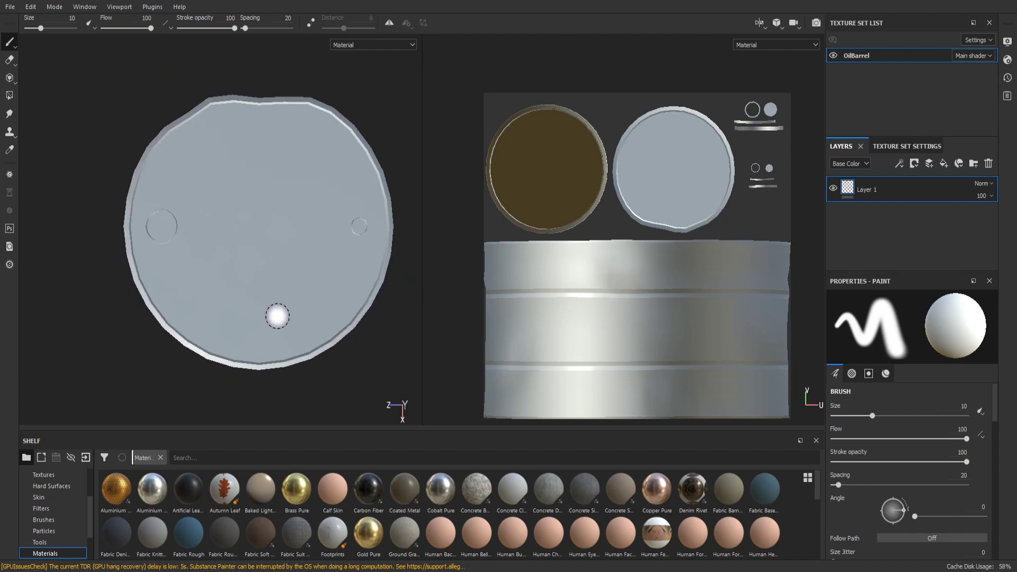
mouse_move(328, 329)
alt+mouse_down()
mouse_move(329, 234)
mouse_move(332, 324)
mouse_move(330, 309)
alt+mouse_up()
alt+right_drag(330, 309, 347, 262)
alt+middle_drag(348, 262, 397, 222)
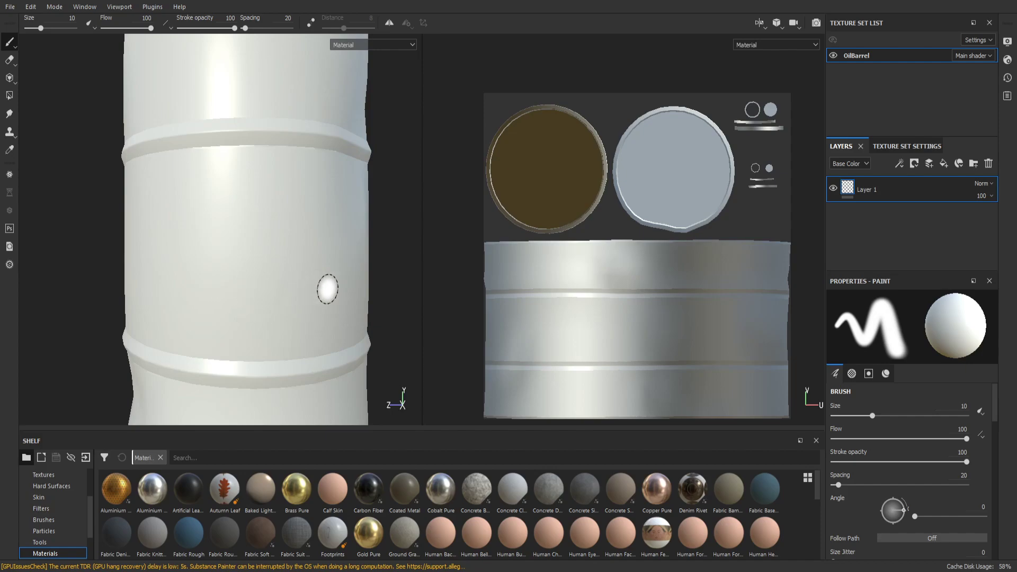
Examine the barrel's side up close and as a whole, centred in the 3D view
scroll(332, 272, up, 1)
scroll(335, 279, down, 6)
scroll(340, 283, up, 3)
scroll(338, 282, down, 2)
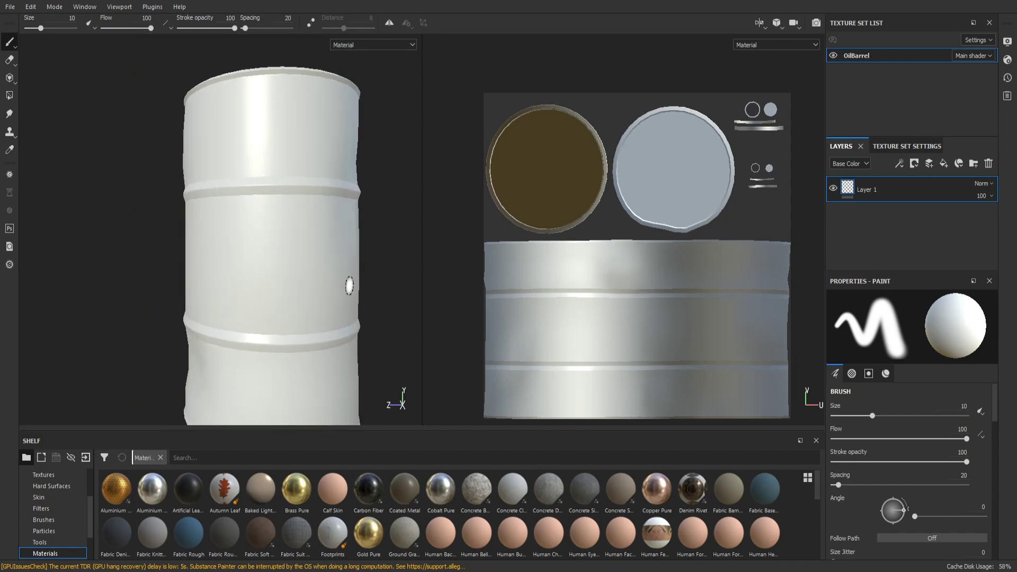
scroll(344, 281, up, 2)
scroll(337, 279, down, 3)
mouse_move(336, 277)
alt+middle_down()
mouse_move(272, 275)
mouse_move(305, 253)
alt+middle_up()
scroll(322, 129, up, 1)
scroll(338, 154, down, 2)
mouse_move(365, 198)
alt+mouse_down()
mouse_move(312, 206)
mouse_move(363, 222)
mouse_move(356, 200)
mouse_move(329, 222)
mouse_move(353, 191)
alt+mouse_up()
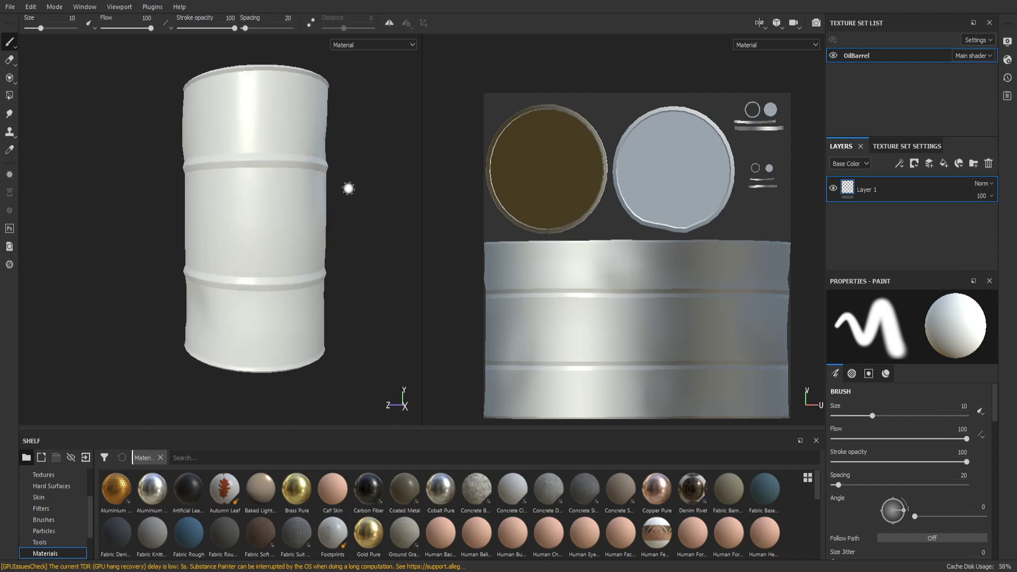
Rotate the environment lighting around the barrel to change where the highlights and shadows fall
shift+right_drag(357, 177, 376, 148)
alt+drag(377, 148, 218, 159)
alt+middle_drag(365, 166, 191, 189)
shift+right_drag(278, 186, 452, 214)
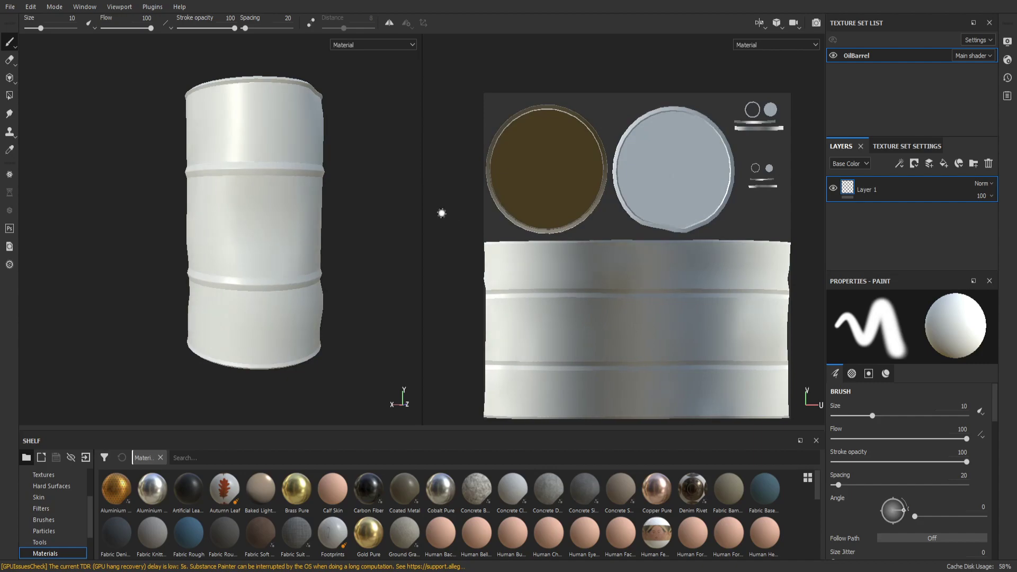
scroll(338, 184, down, 2)
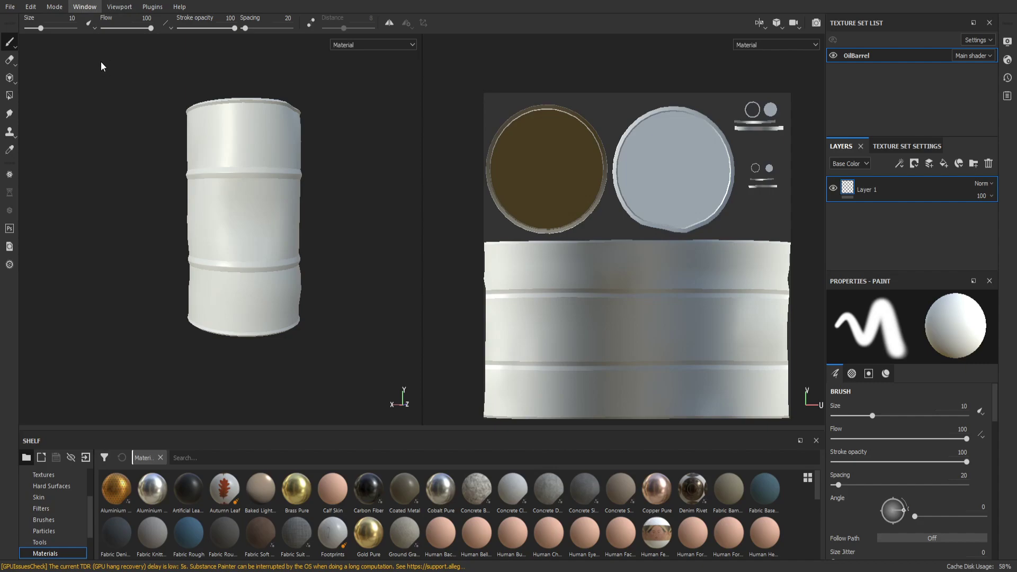
Dock the shelf vertically beside the tools and show only the 3D view of the barrel
drag(26, 440, 49, 303)
drag(37, 39, 38, 30)
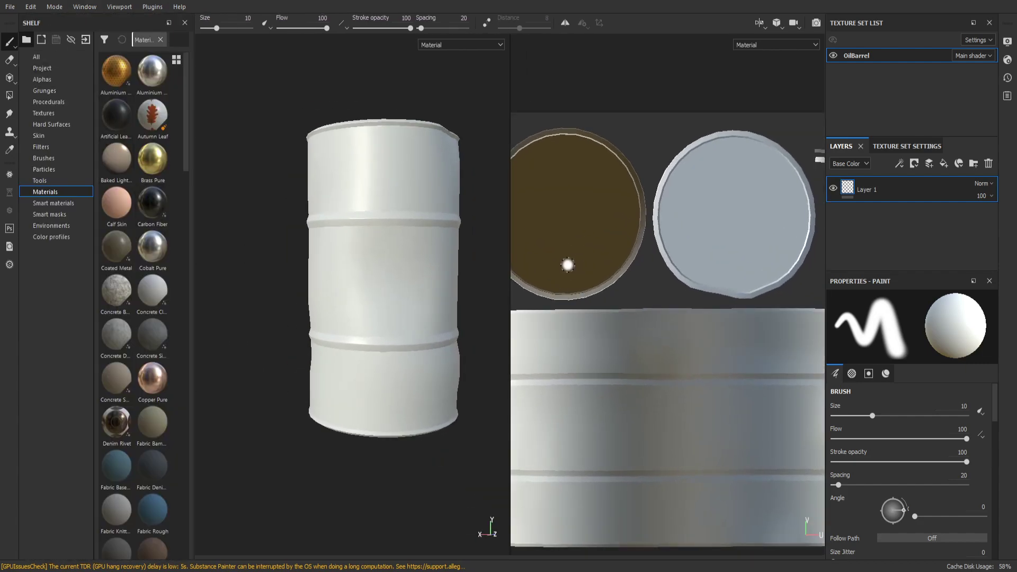
key(F2)
scroll(618, 322, up, 8)
scroll(662, 323, down, 3)
alt+drag(640, 336, 611, 294)
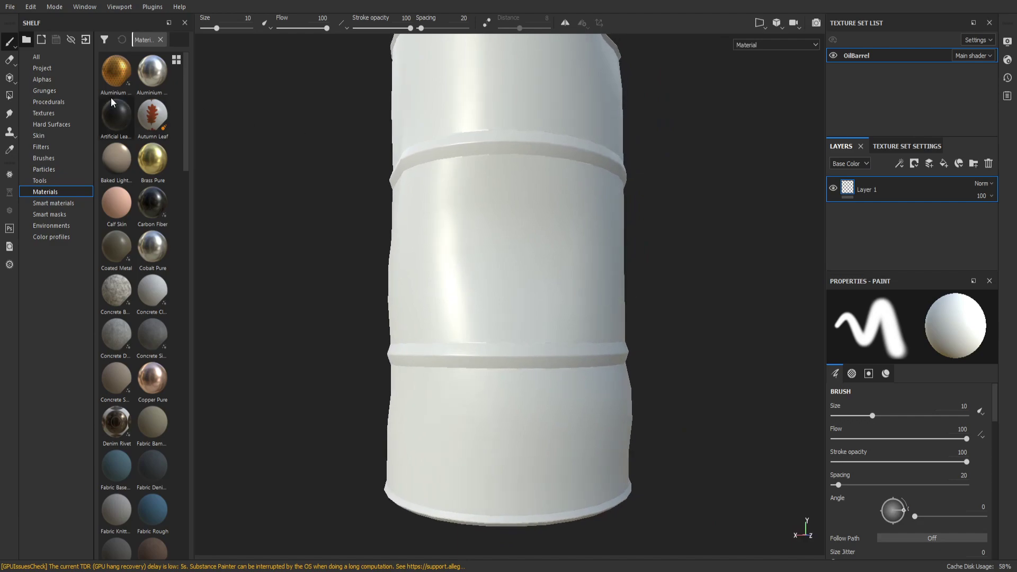
Close the paint properties panel and reset the interface to its default layout
click(989, 280)
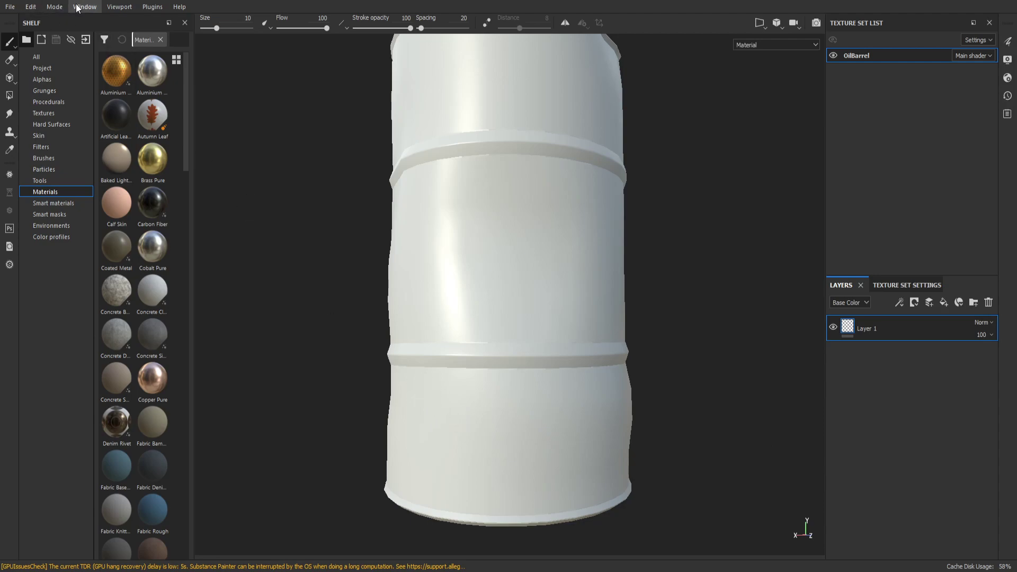
click(93, 62)
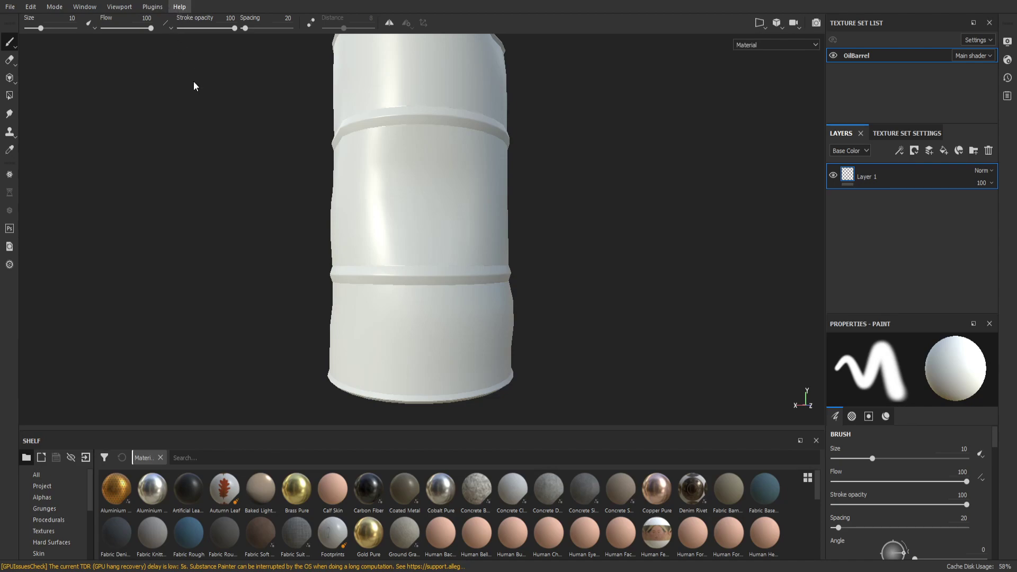
Turn on symmetry for painting and examine its guide line on the barrel
scroll(376, 206, up, 3)
scroll(474, 225, down, 5)
alt+drag(419, 232, 502, 256)
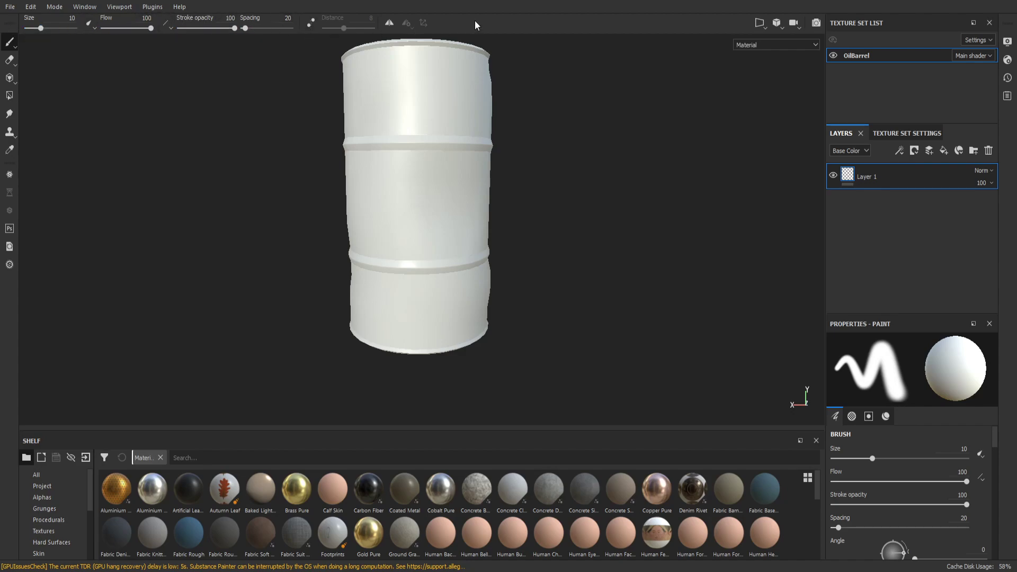
middle_drag(500, 139, 508, 186)
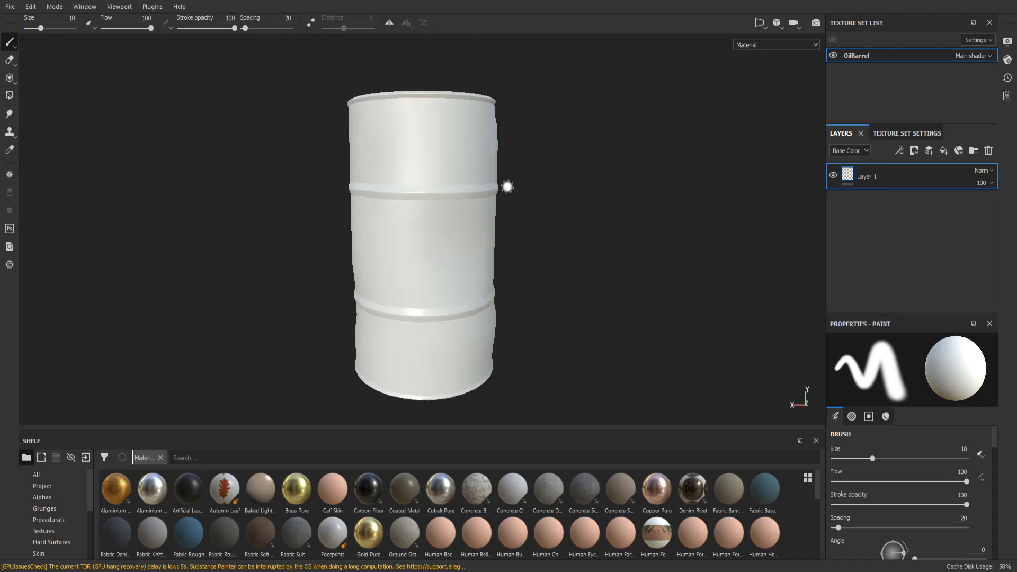
click(390, 24)
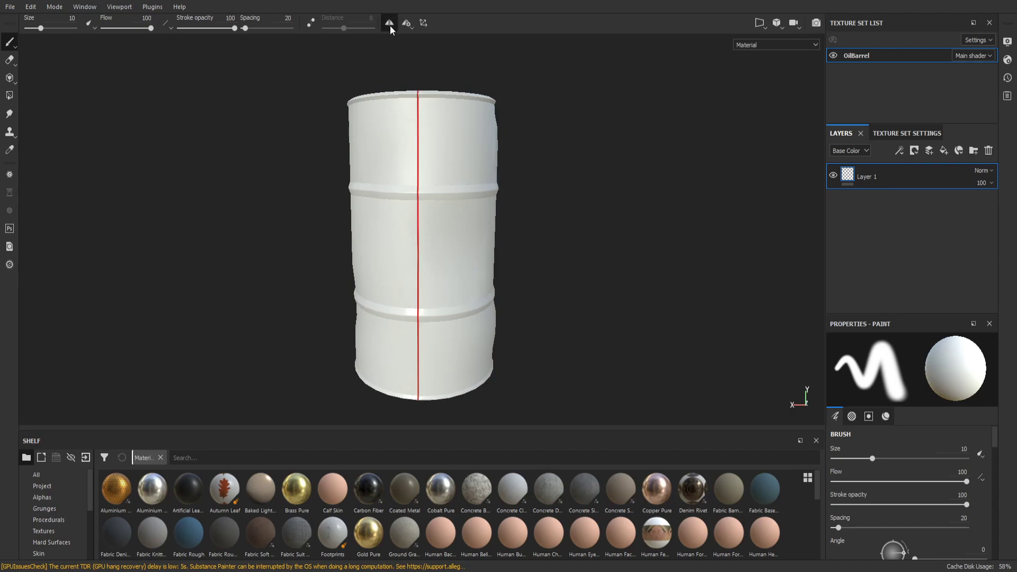
scroll(454, 174, up, 3)
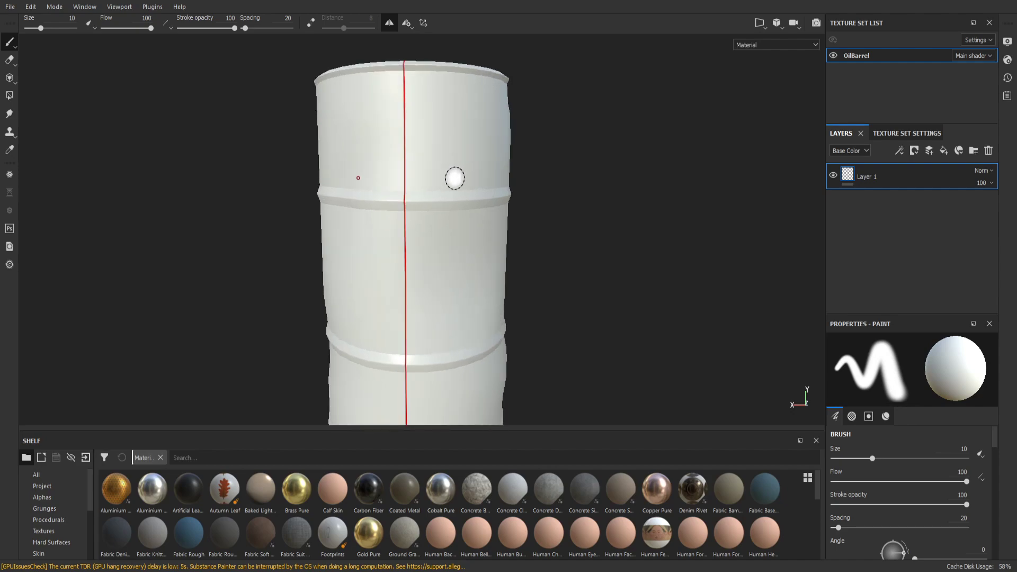
scroll(454, 175, down, 4)
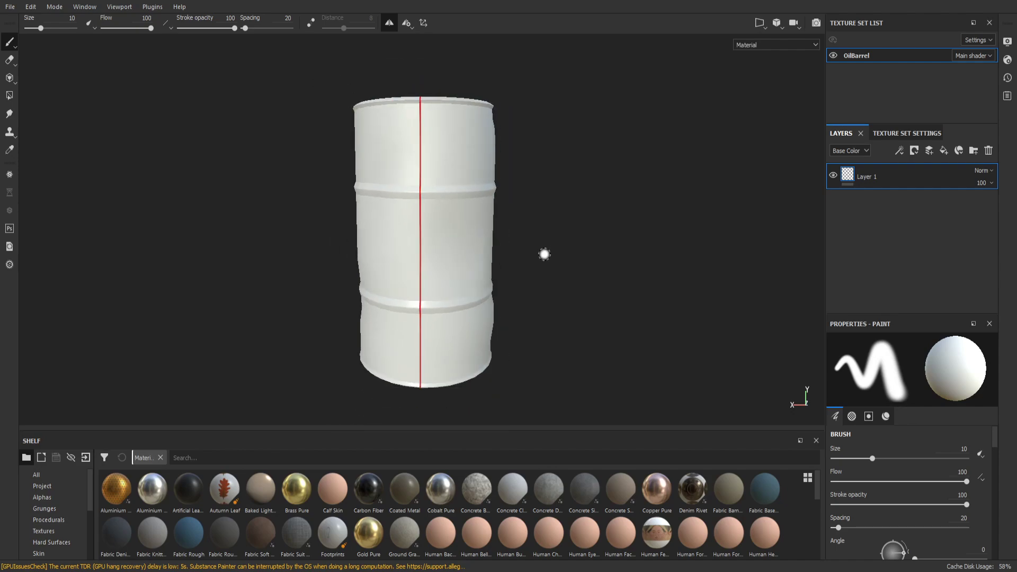
alt+drag(537, 231, 485, 112)
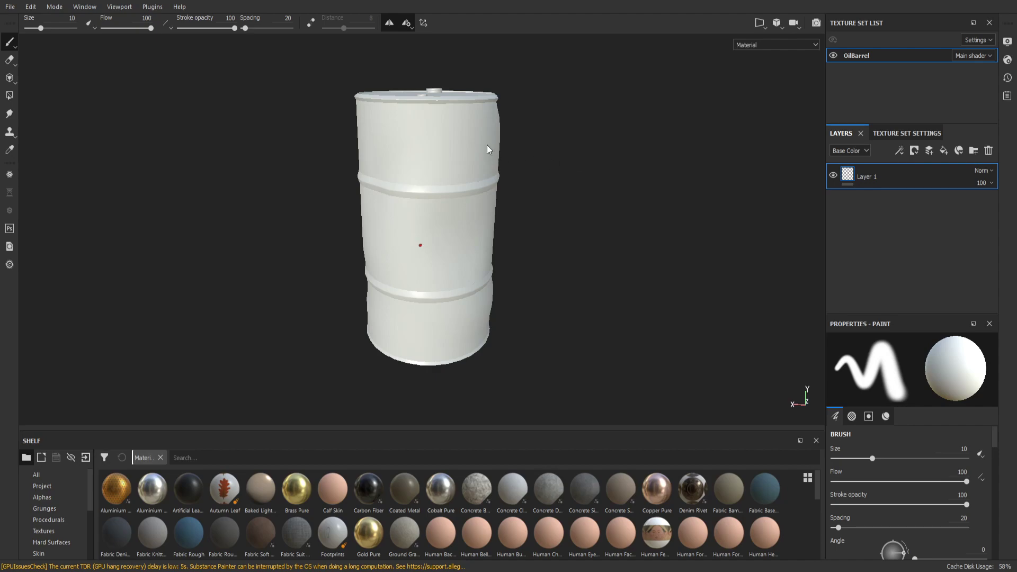
Show the symmetry manipulator, try shifting the symmetry centre along the vertical axis, and turn symmetry off
click(423, 23)
mouse_move(430, 153)
mouse_down()
mouse_move(428, 137)
mouse_move(430, 170)
mouse_move(430, 143)
mouse_up()
alt+drag(555, 235, 440, 205)
drag(491, 227, 496, 159)
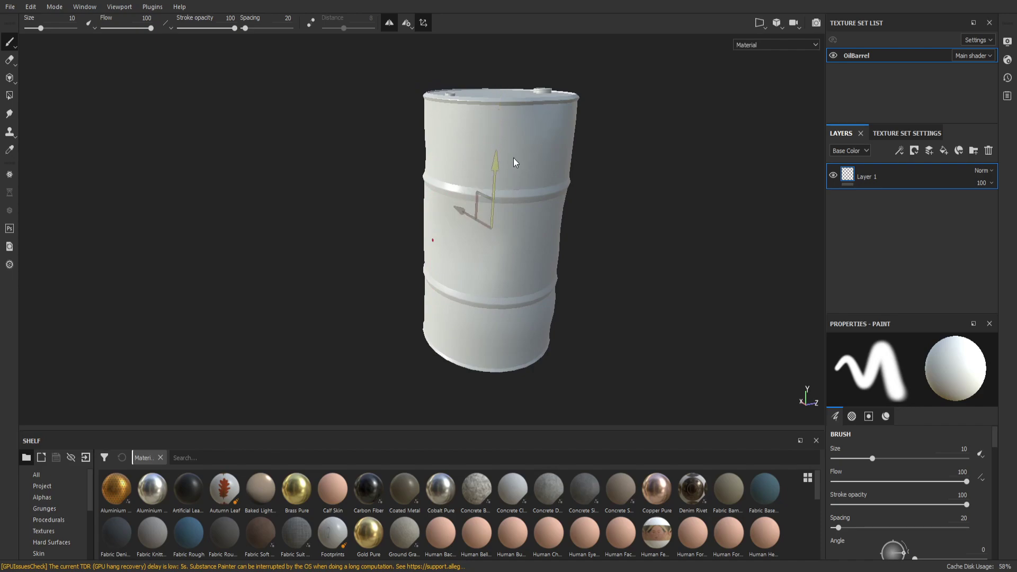
alt+drag(374, 236, 458, 176)
click(389, 23)
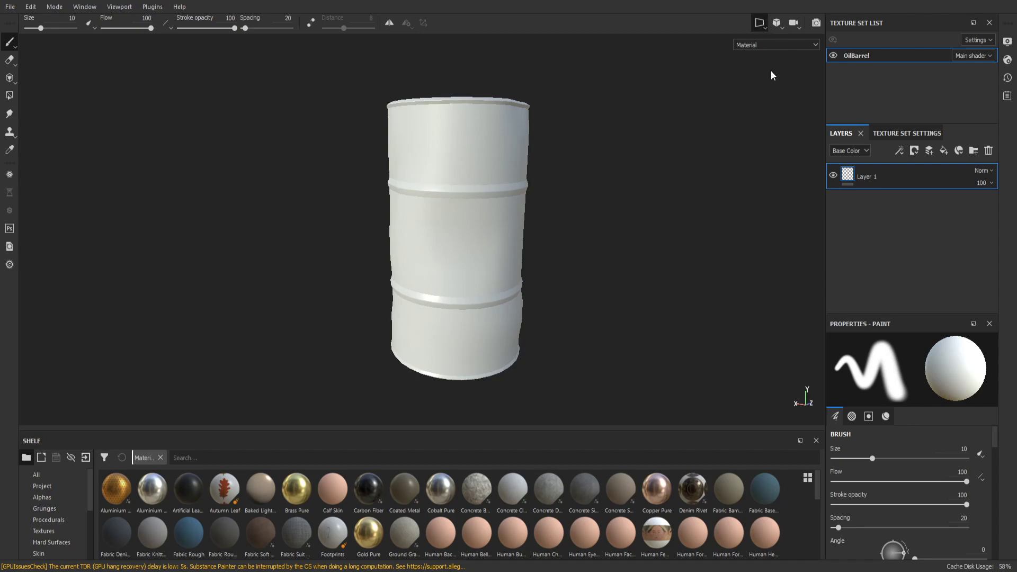
Cycle the viewport through the 2D-only, 3D-only and combined layouts, ending with the 3D and 2D views side by side
key(F2)
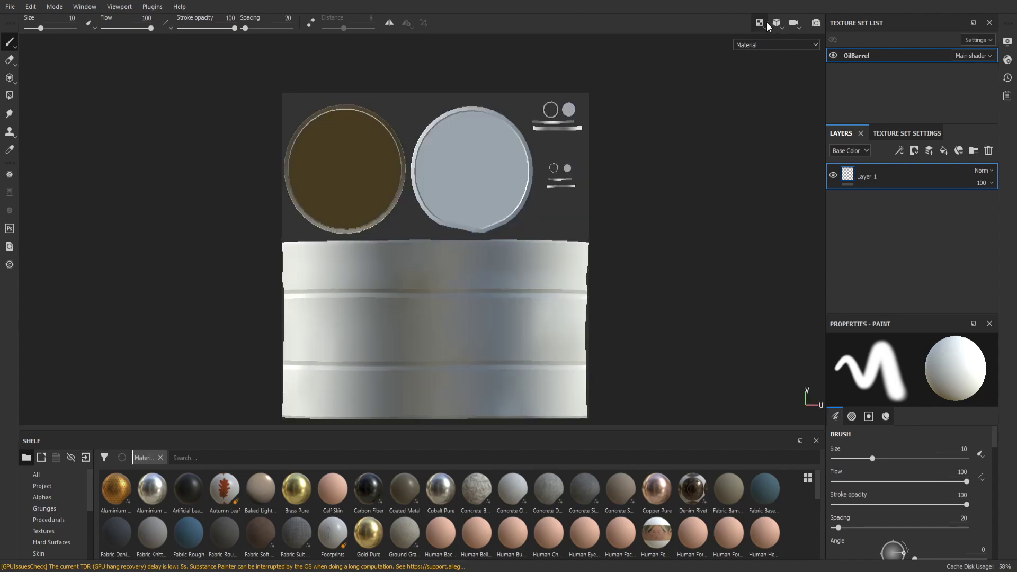
key(F1)
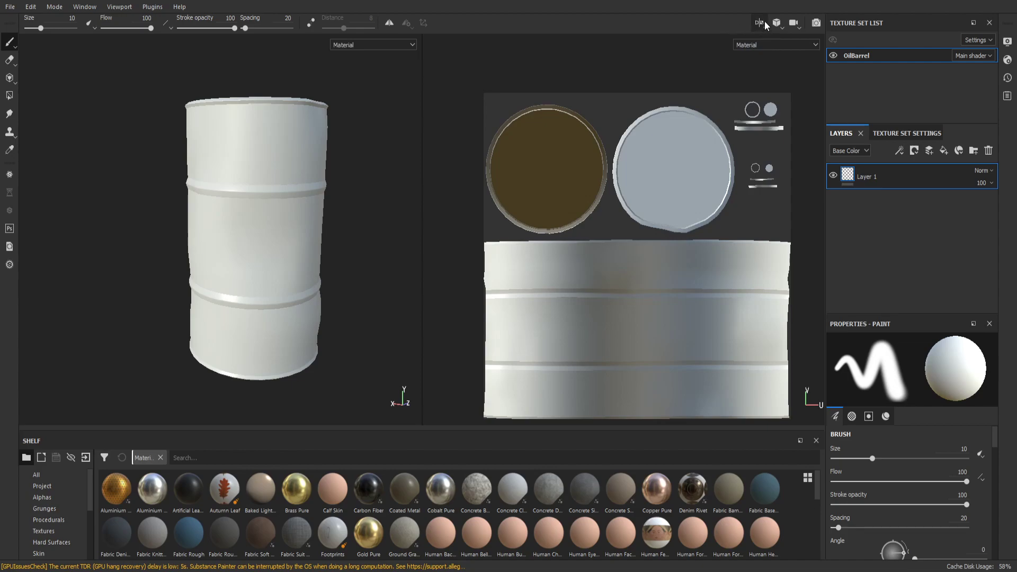
key(F2)
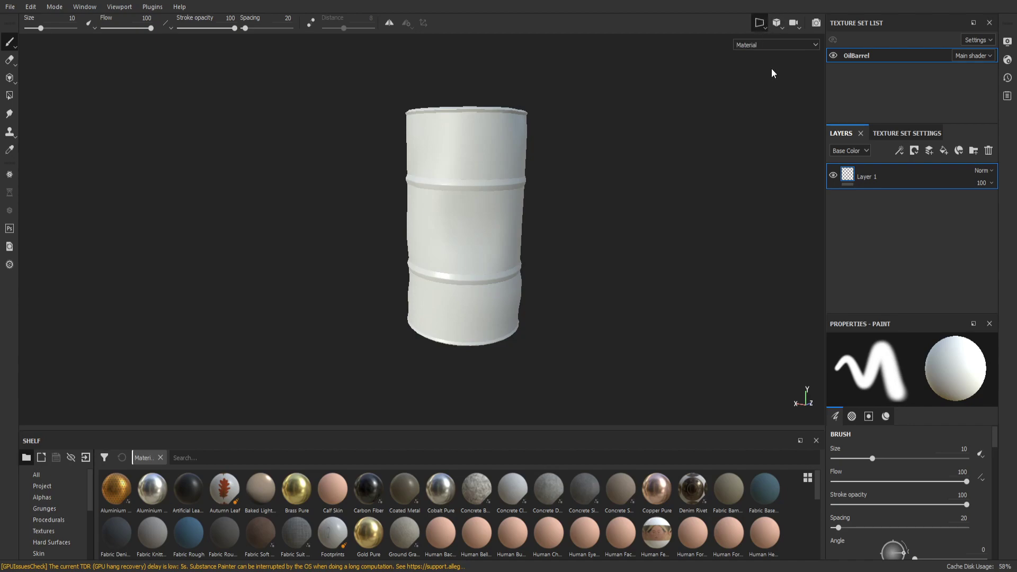
key(F3)
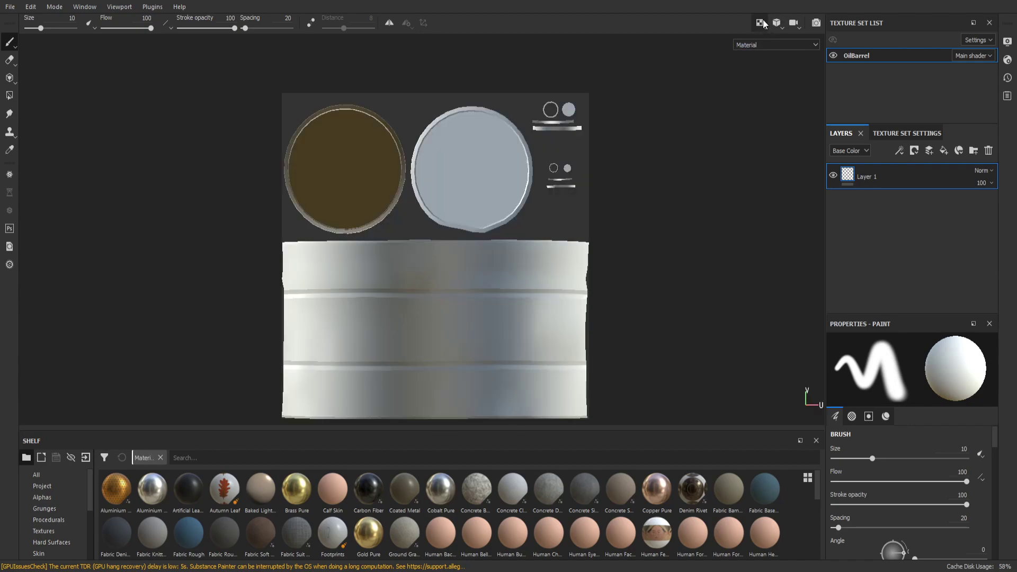
key(F1)
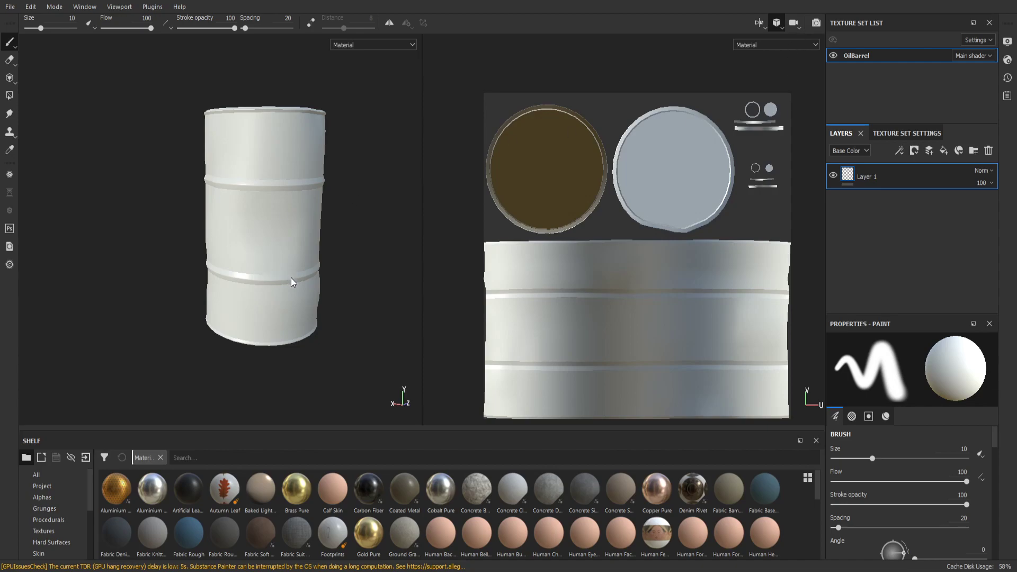
Preview the barrel in Iray rendering mode against its environment, examine its lid and full side, and return to painting mode
mouse_move(351, 275)
alt+mouse_down()
mouse_move(302, 220)
mouse_move(391, 242)
mouse_move(365, 254)
mouse_move(390, 263)
alt+mouse_up()
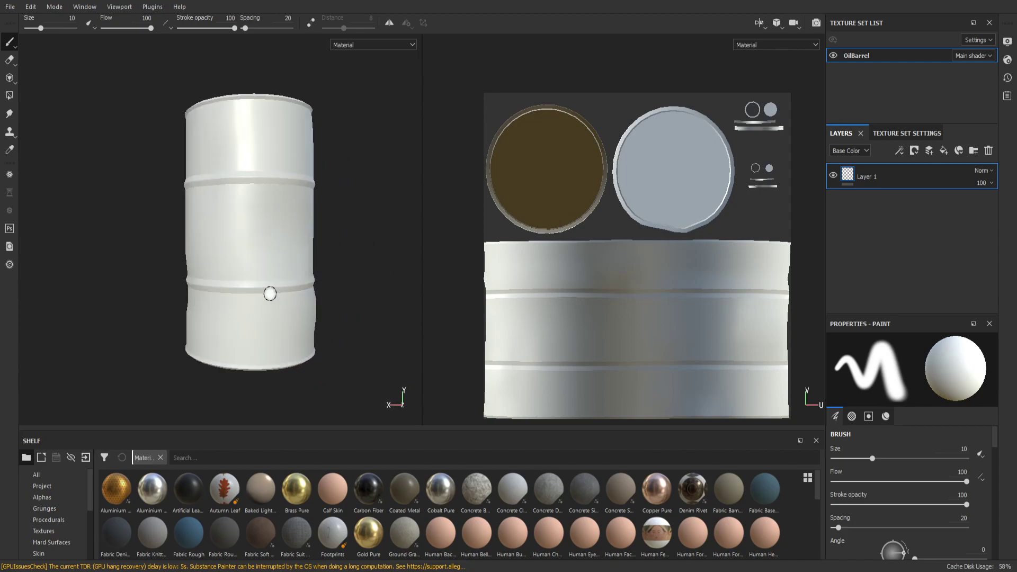
alt+drag(327, 208, 372, 365)
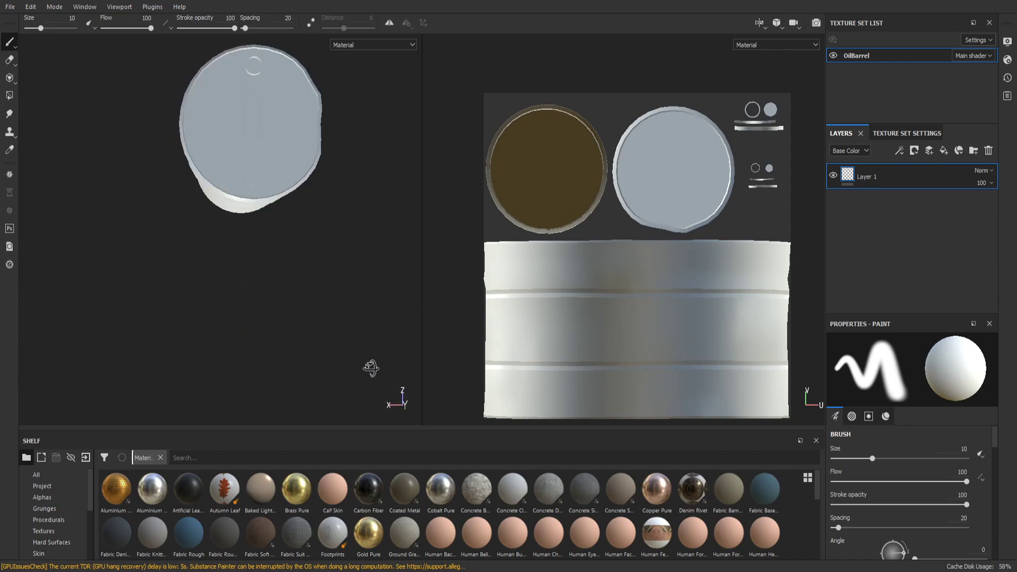
alt+middle_drag(365, 228, 349, 308)
scroll(349, 310, down, 1)
scroll(348, 308, up, 3)
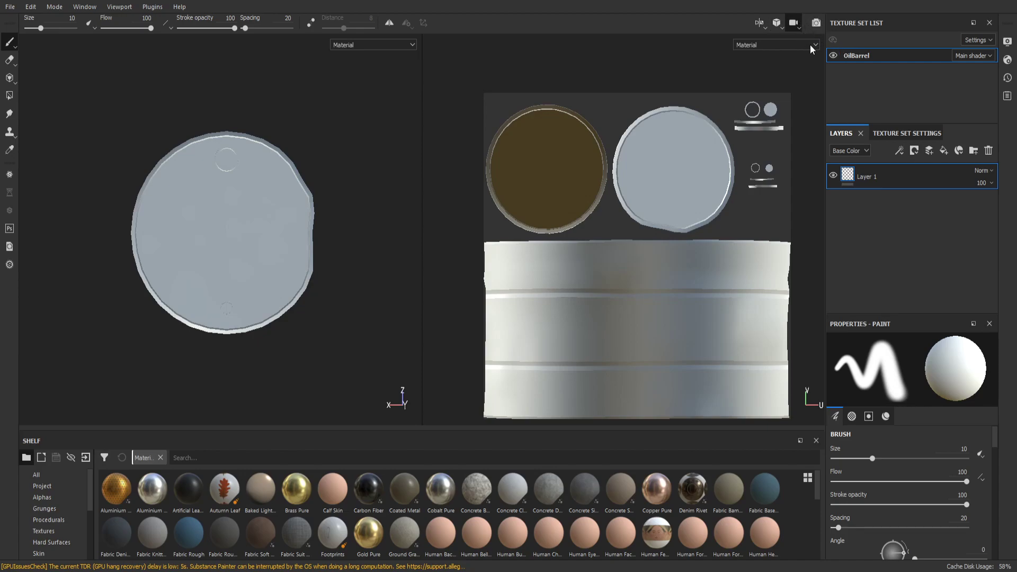
alt+drag(267, 264, 302, 140)
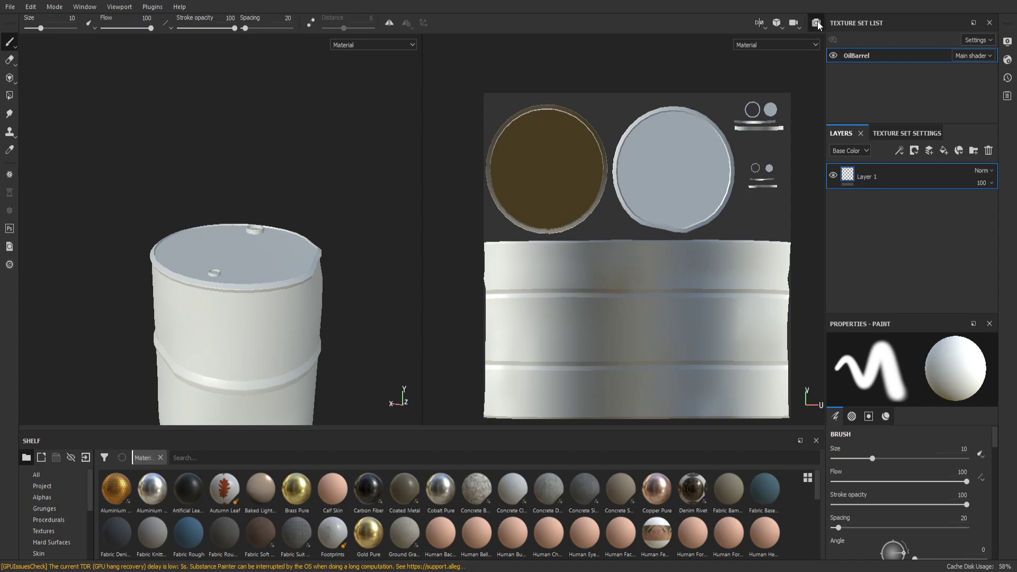
click(816, 23)
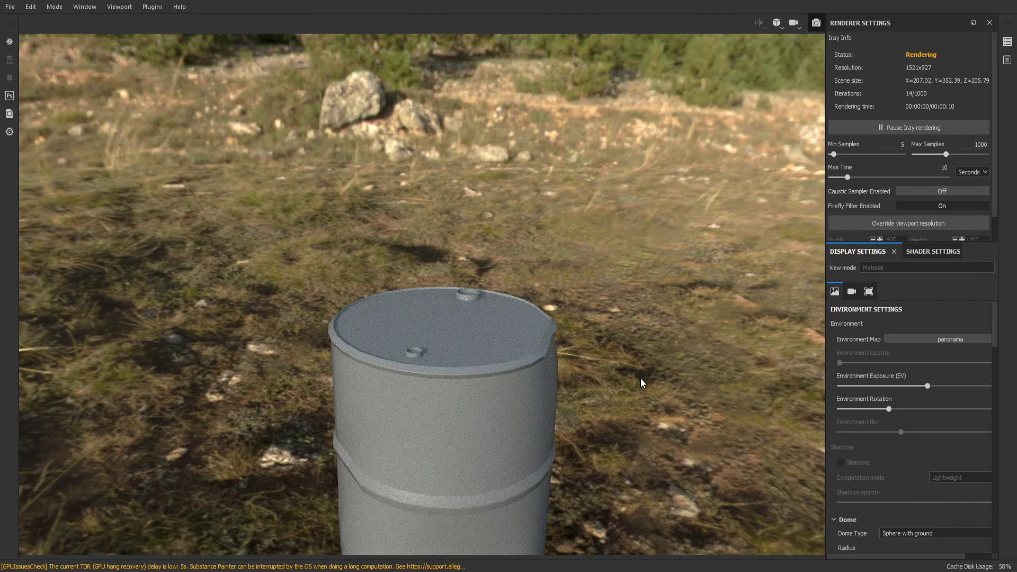
scroll(640, 378, up, 3)
alt+drag(646, 415, 649, 236)
scroll(647, 415, down, 3)
mouse_move(649, 236)
alt+right_down()
mouse_move(636, 202)
mouse_move(639, 245)
alt+right_up()
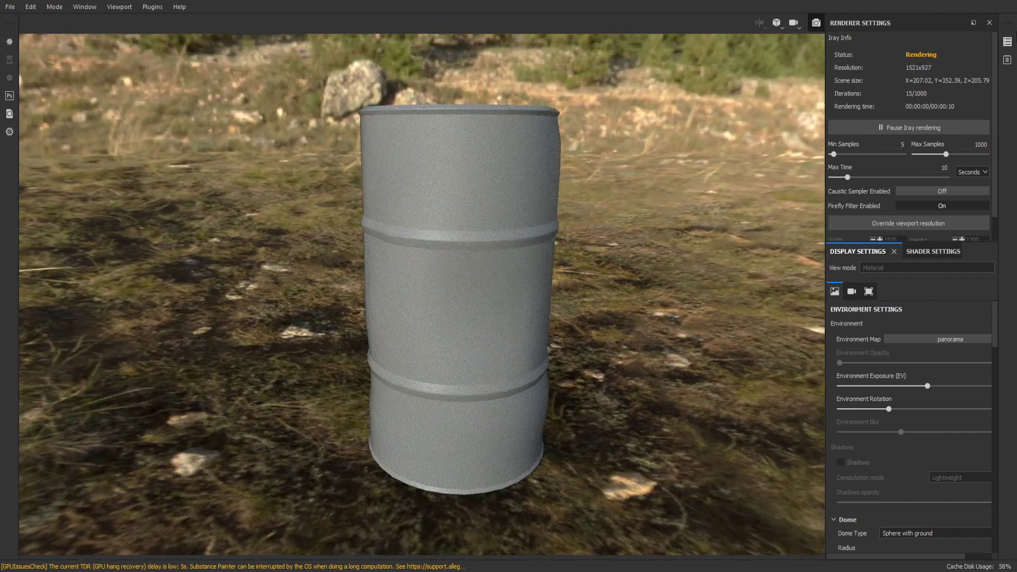
click(815, 24)
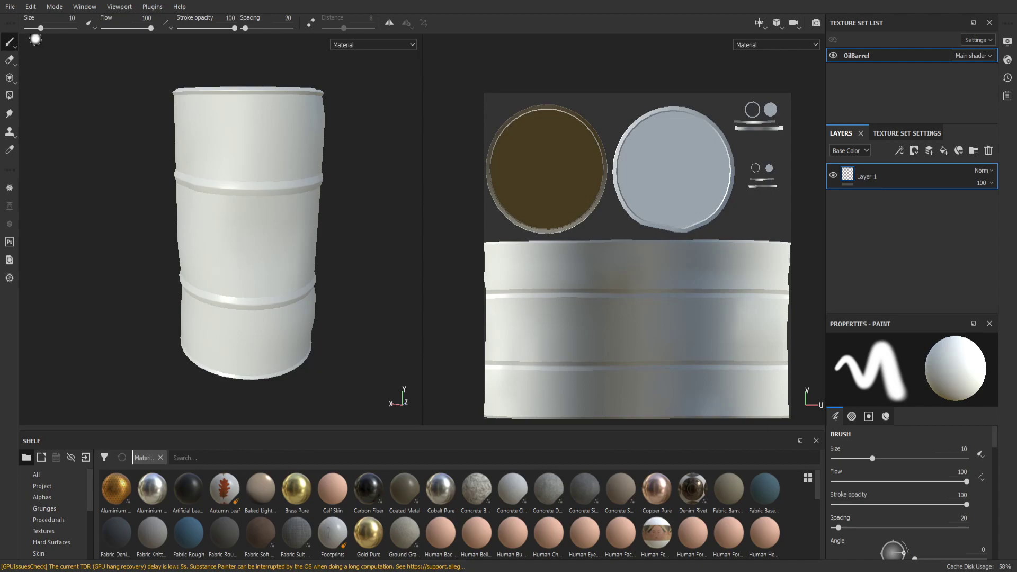
Try a paint stroke on the barrel and undo it, and switch briefly to the physical paint tool before returning to the regular brush
mouse_move(221, 221)
mouse_down()
mouse_move(245, 219)
mouse_move(195, 215)
mouse_move(264, 180)
mouse_move(274, 298)
mouse_up()
key(ctrl+z)
click(9, 43)
click(41, 60)
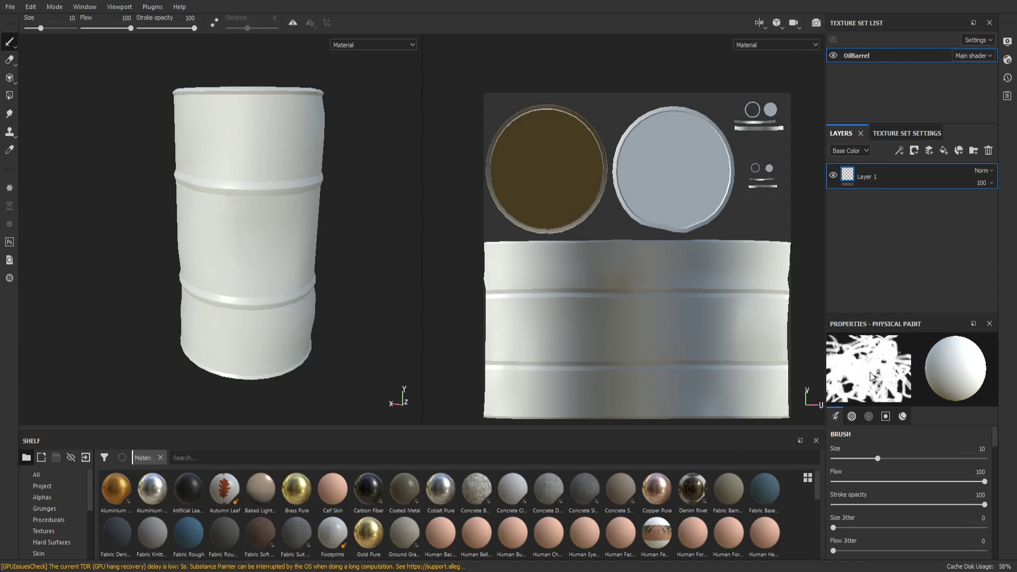
click(51, 43)
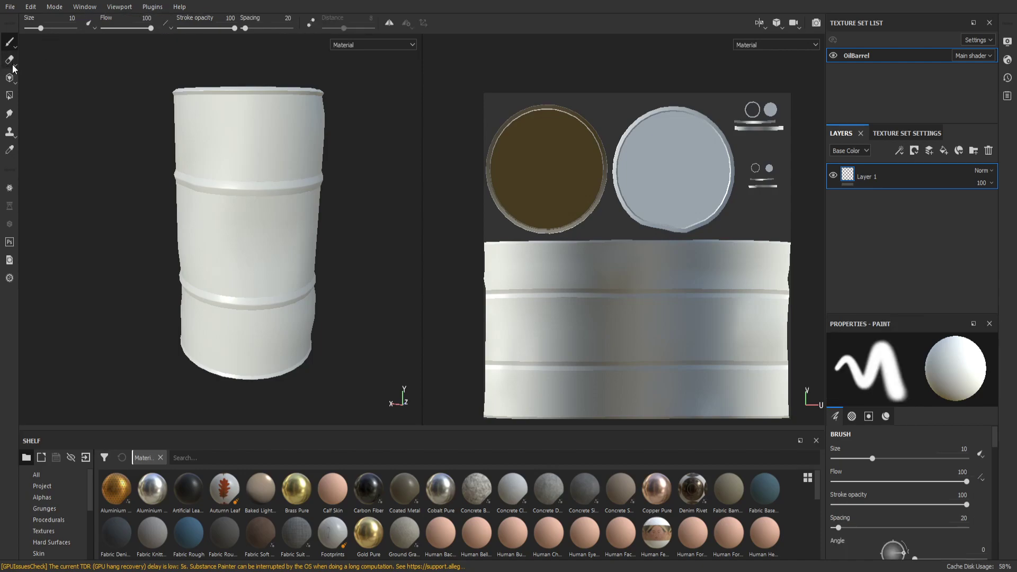
Activate the eraser and examine its brush footprint on the barrel's side at close and far distances
click(11, 61)
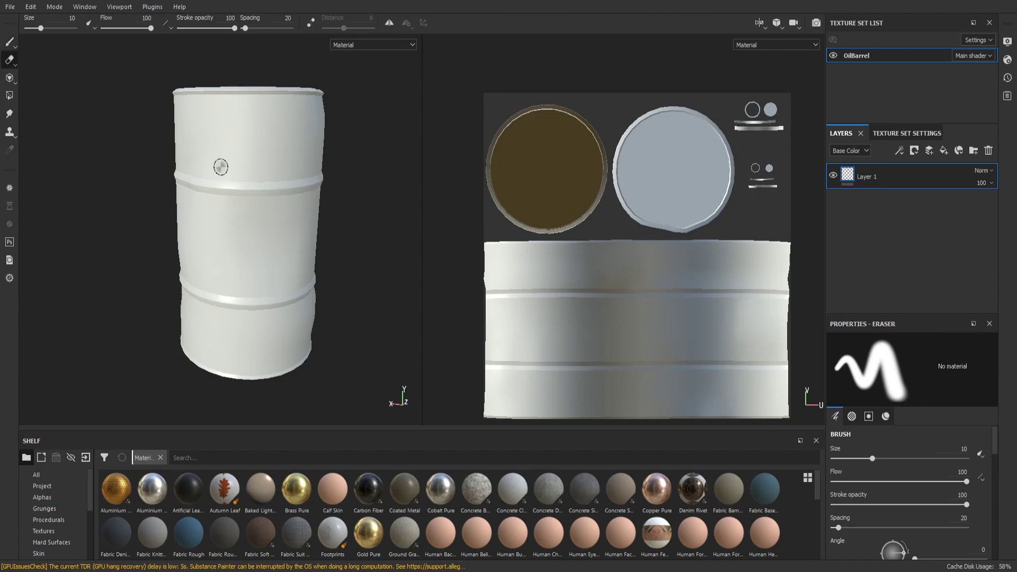
scroll(223, 172, up, 2)
scroll(223, 172, up, 1)
scroll(227, 172, down, 4)
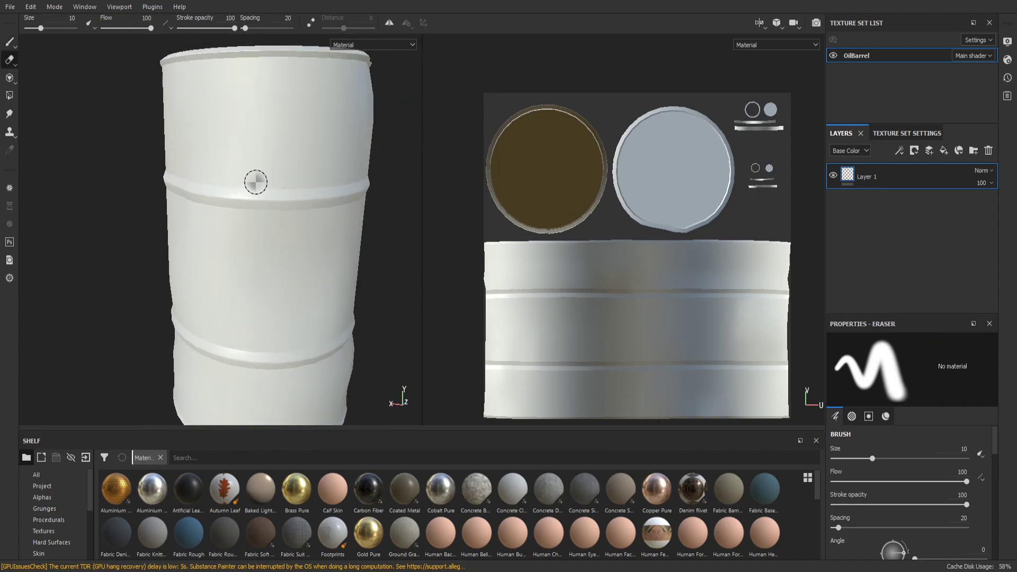
mouse_move(276, 217)
alt+mouse_down()
mouse_move(277, 198)
mouse_move(281, 233)
alt+mouse_up()
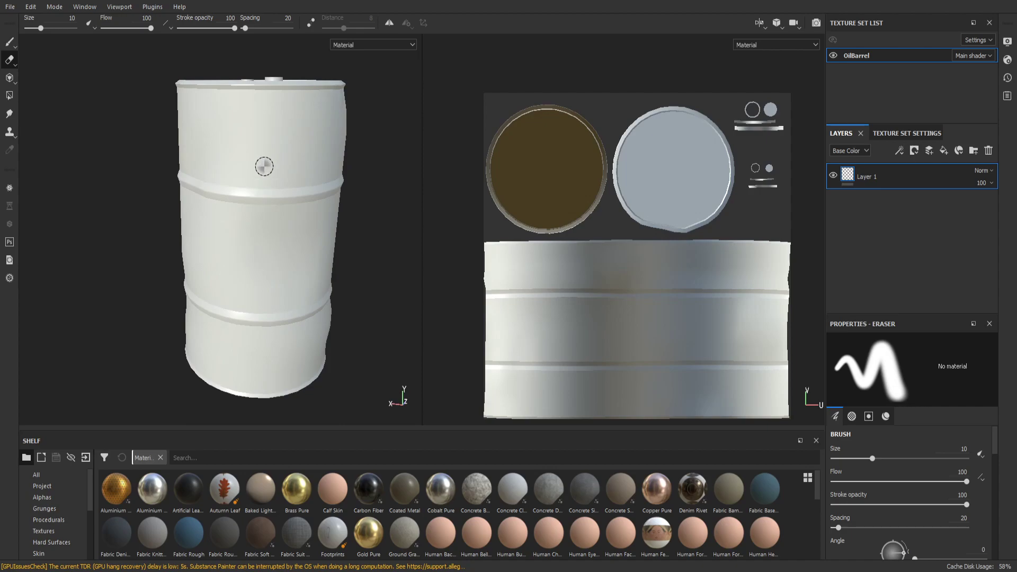
scroll(316, 200, down, 1)
scroll(319, 208, up, 5)
scroll(299, 239, down, 6)
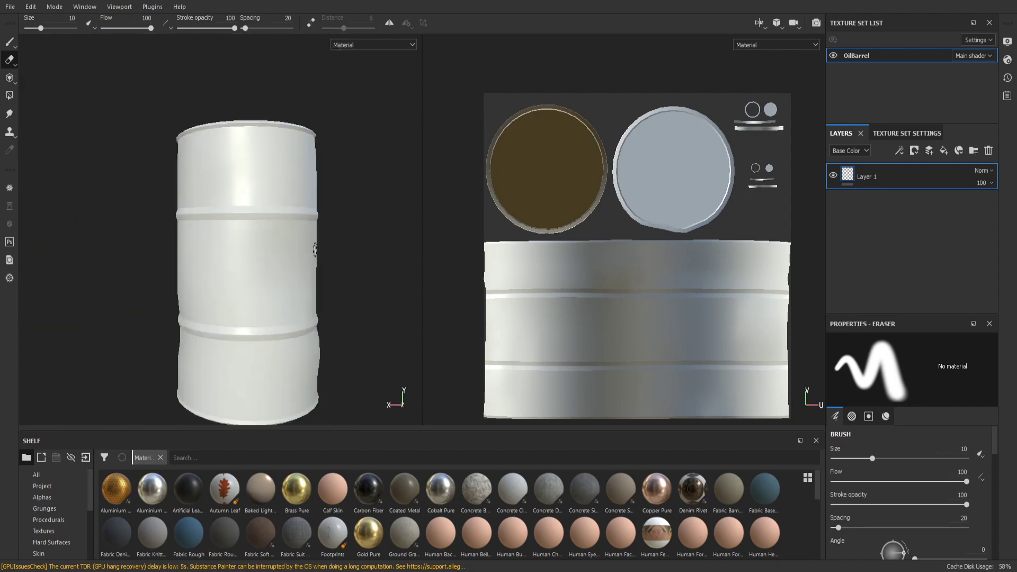
scroll(298, 247, up, 6)
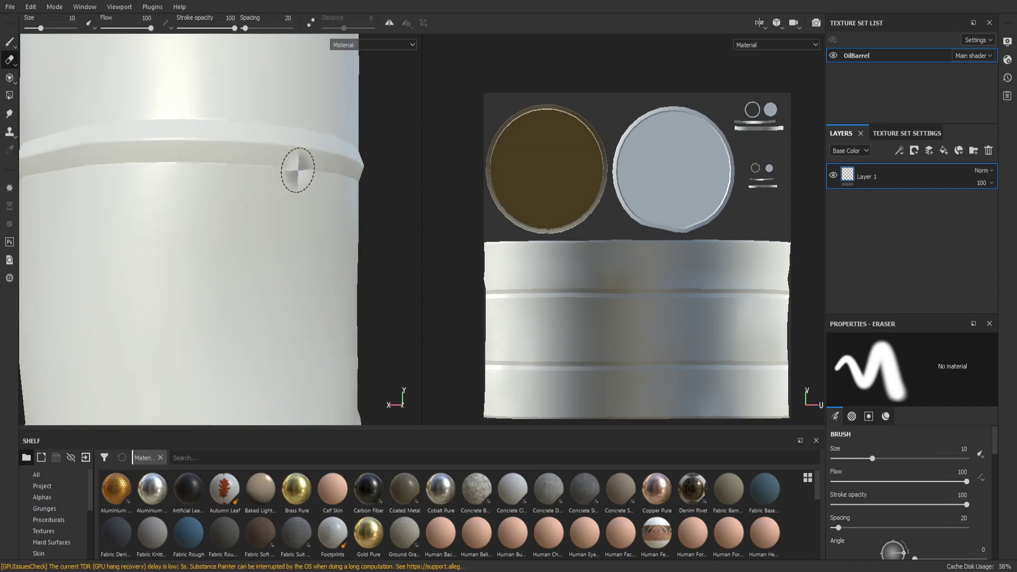
scroll(302, 231, down, 6)
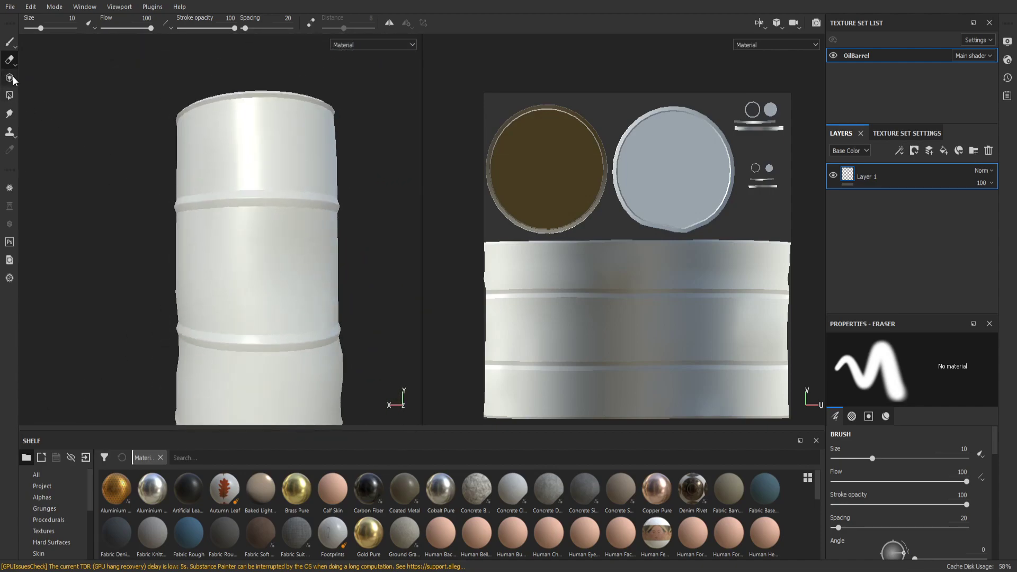
Activate the projection tool and examine its overlay against the barrel's side and its lid
click(10, 79)
scroll(370, 245, up, 3)
scroll(339, 280, down, 2)
scroll(333, 296, down, 4)
scroll(365, 339, up, 5)
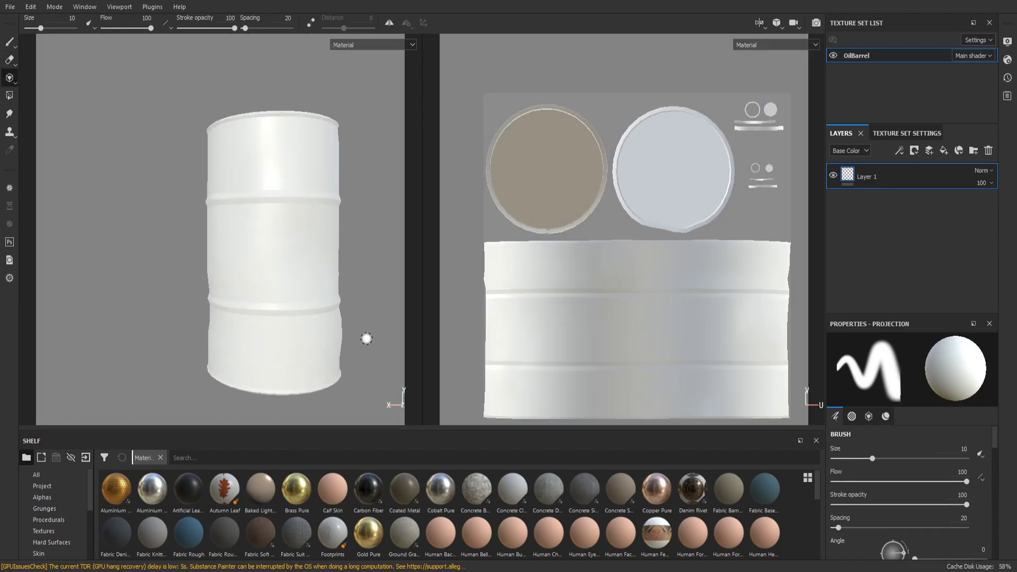
scroll(355, 347, down, 3)
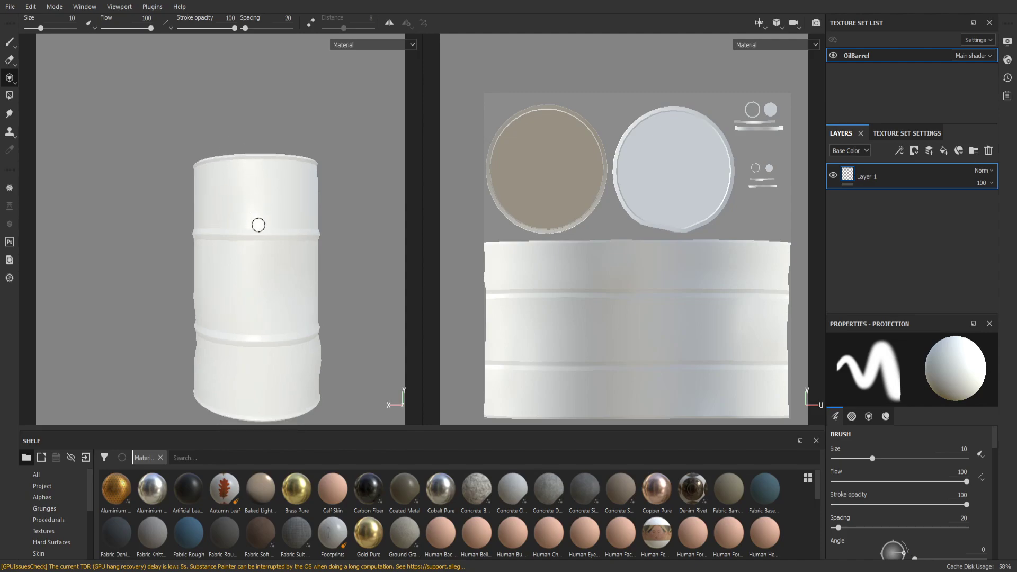
middle_drag(319, 270, 297, 222)
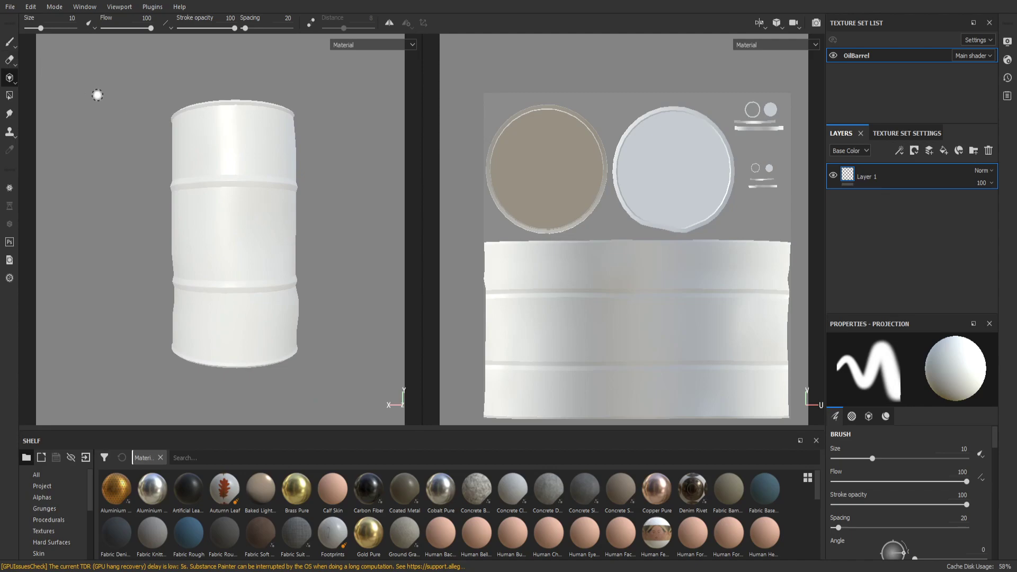
scroll(232, 199, up, 3)
scroll(219, 180, down, 3)
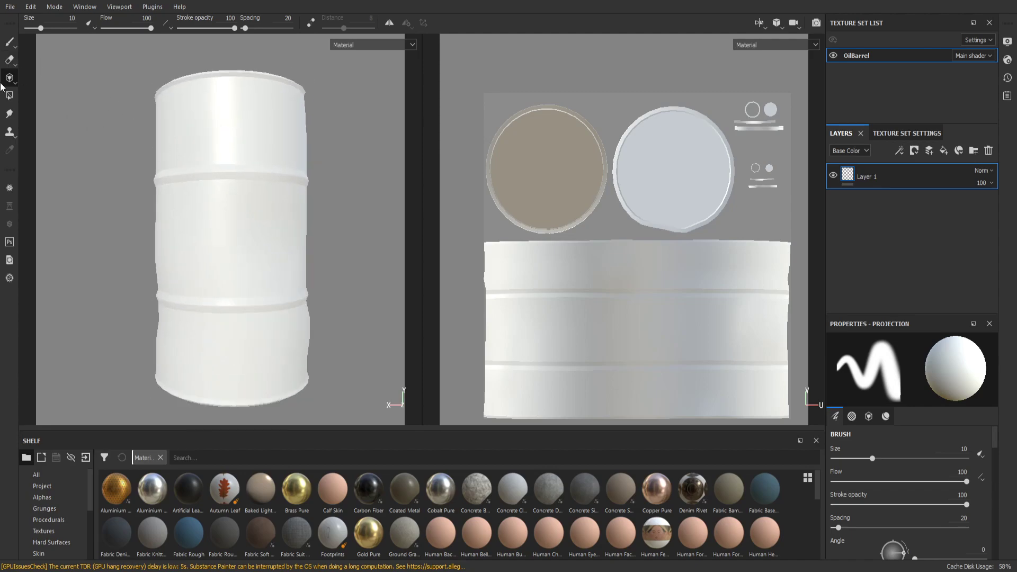
alt+drag(393, 269, 300, 321)
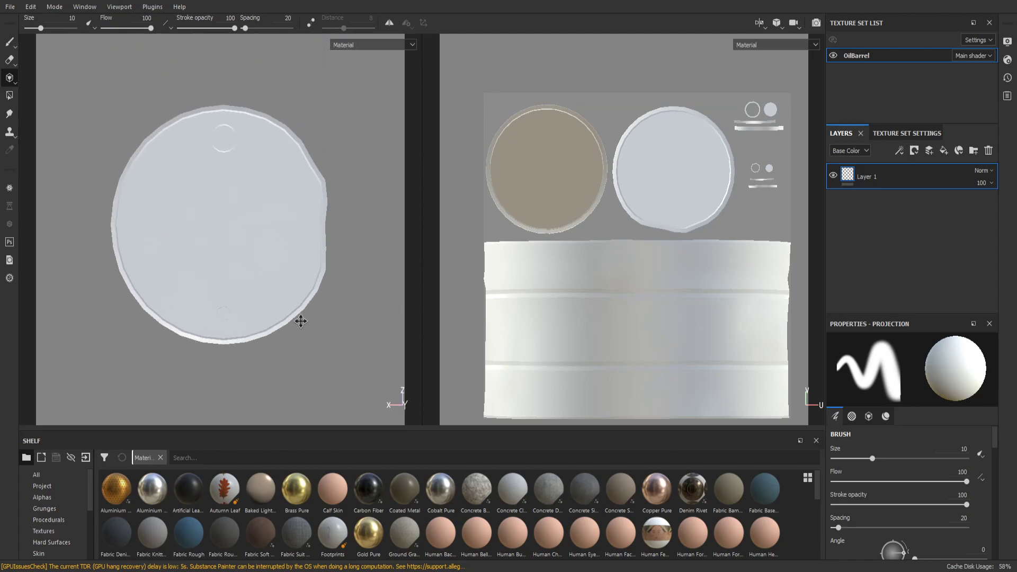
Activate polygon fill and step through the triangle, polygon and mesh fill modes, ending on UV chunk fill
click(6, 98)
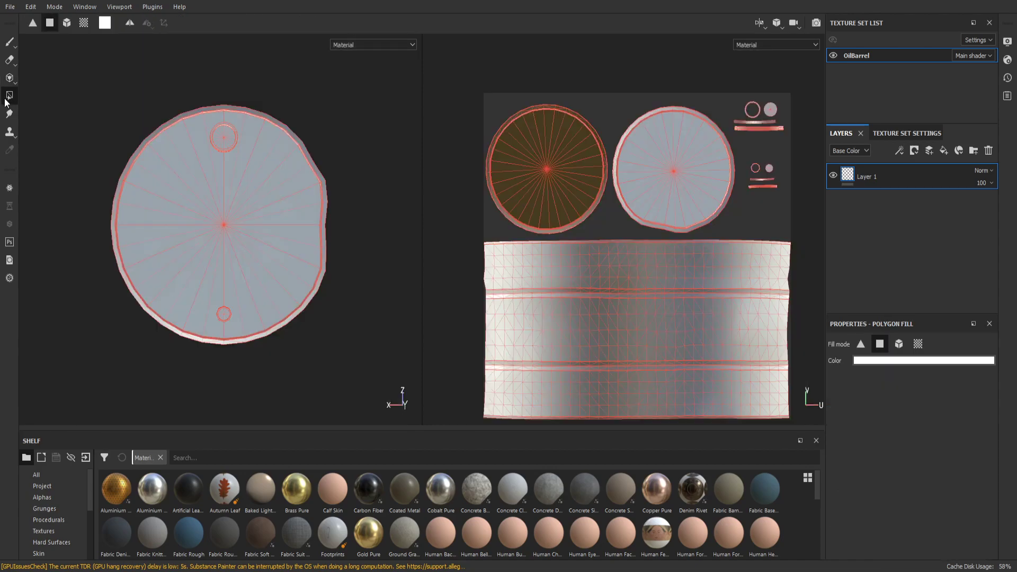
scroll(267, 193, up, 3)
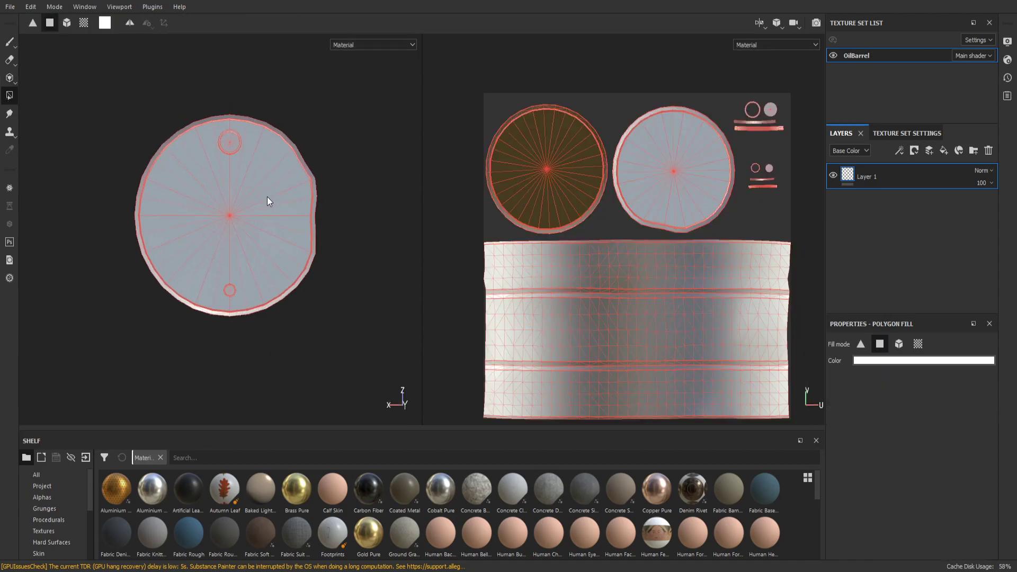
scroll(287, 301, down, 2)
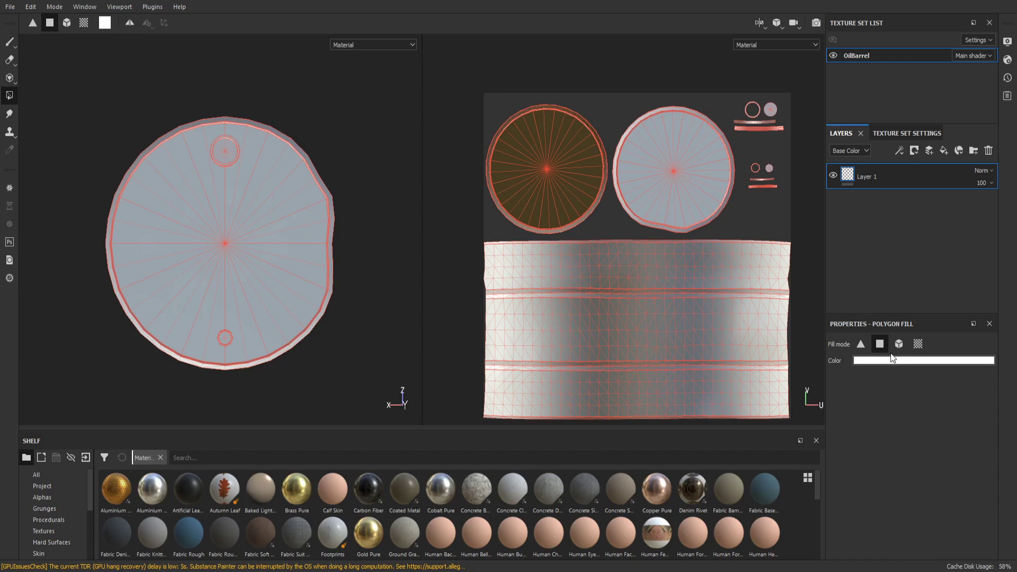
click(861, 343)
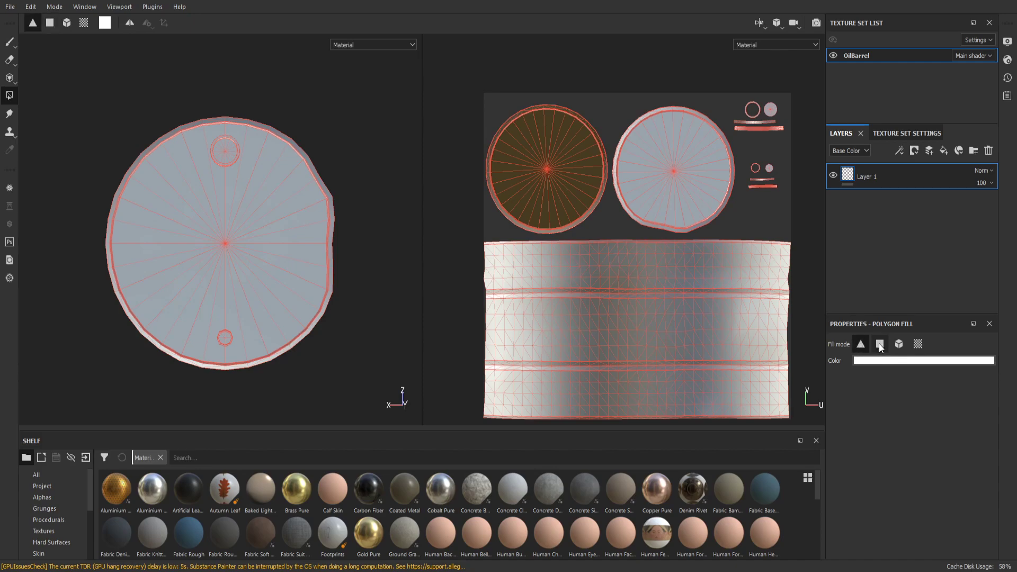
click(879, 345)
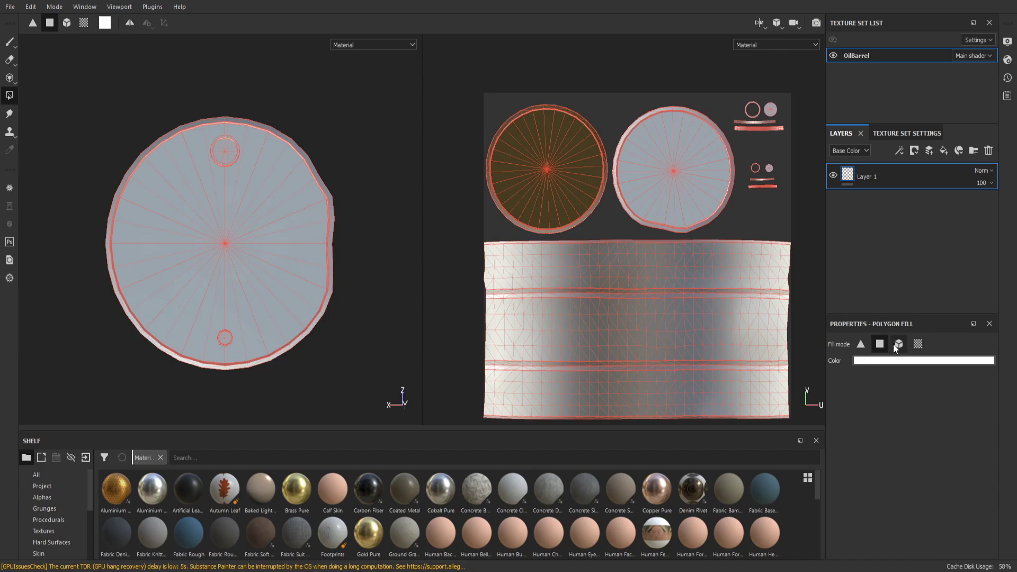
click(901, 344)
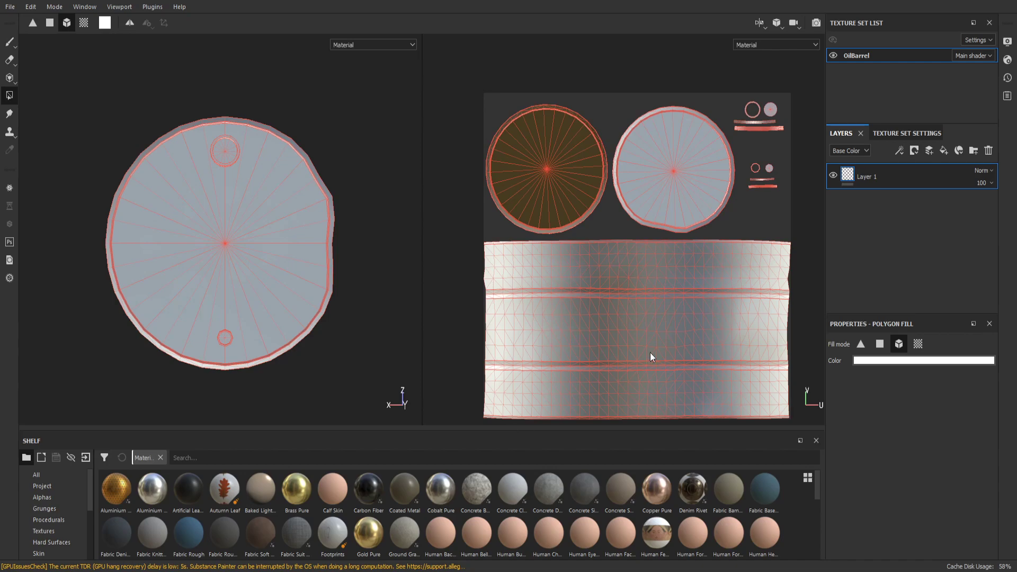
click(918, 344)
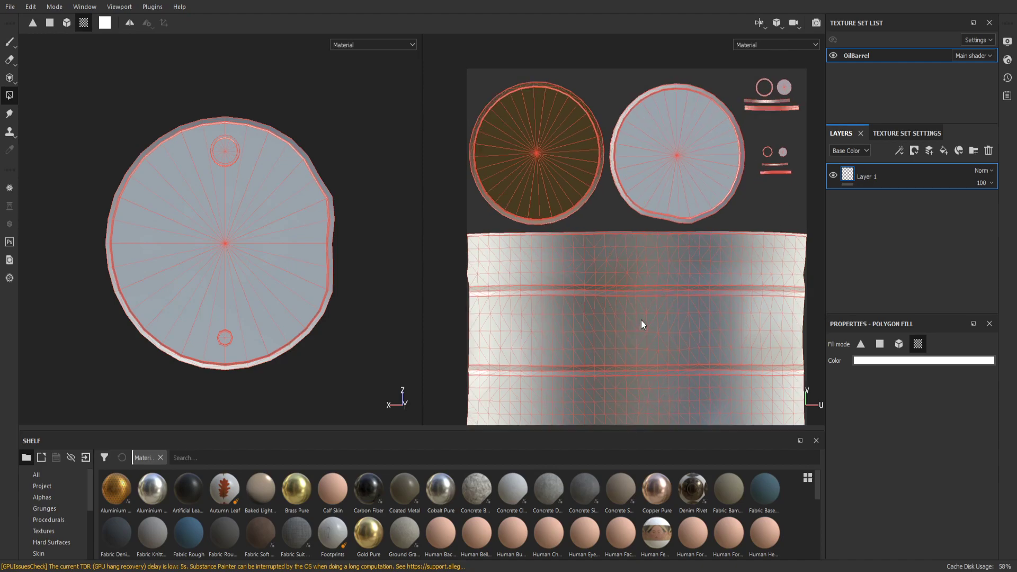
scroll(666, 338, down, 1)
middle_drag(713, 360, 714, 338)
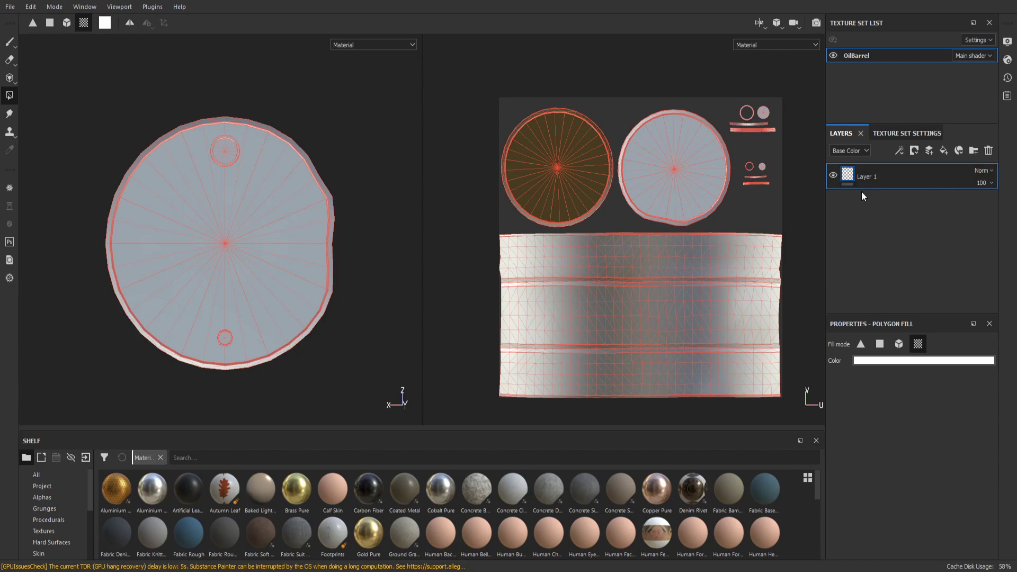
Open the texture set settings for the barrel and look through the size, channel and mixing options
double_click(864, 178)
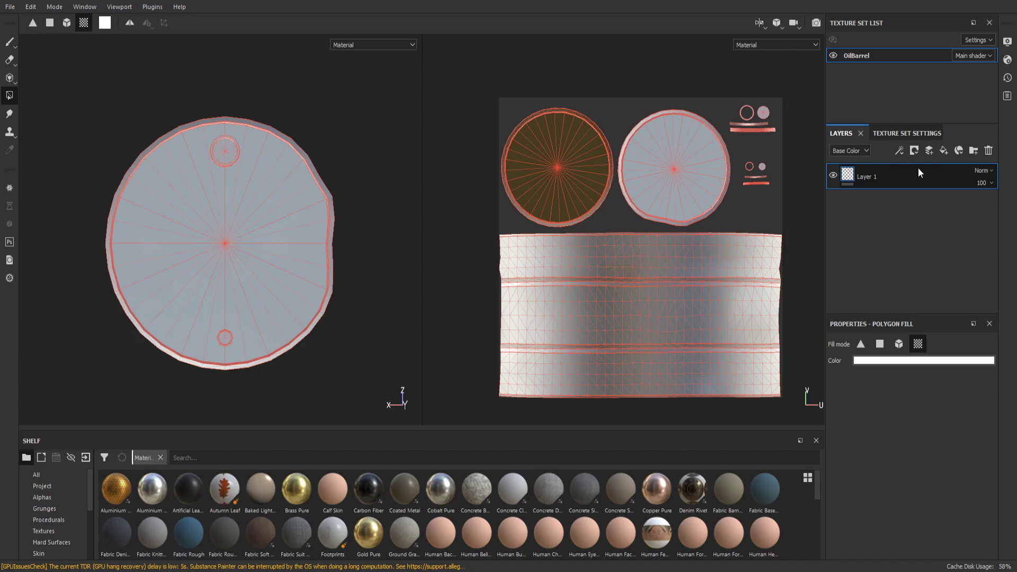
click(905, 133)
scroll(929, 240, down, 5)
scroll(922, 259, up, 3)
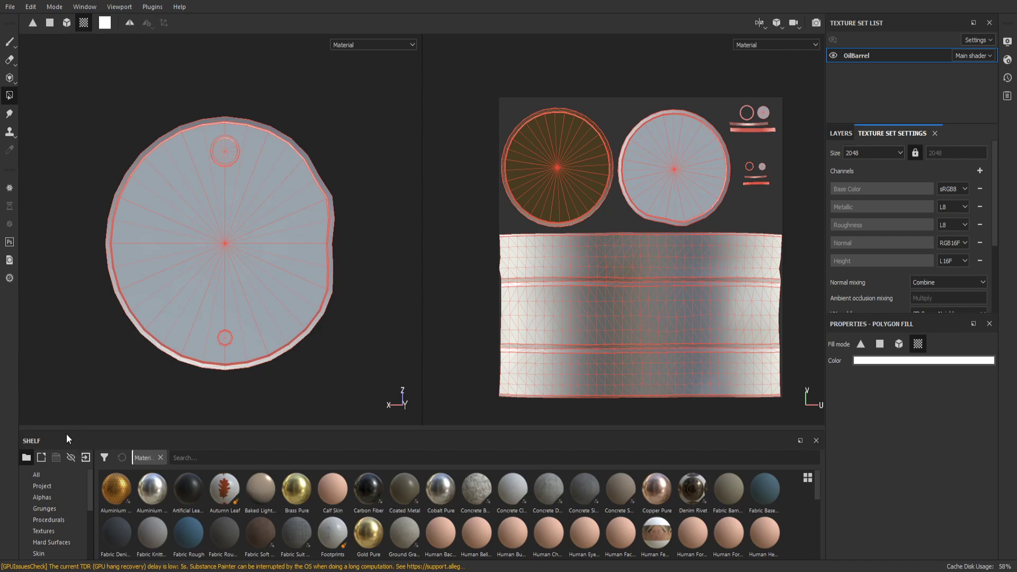
Enlarge the shelf until every category shows and browse the Alphas collection
scroll(42, 502, down, 1)
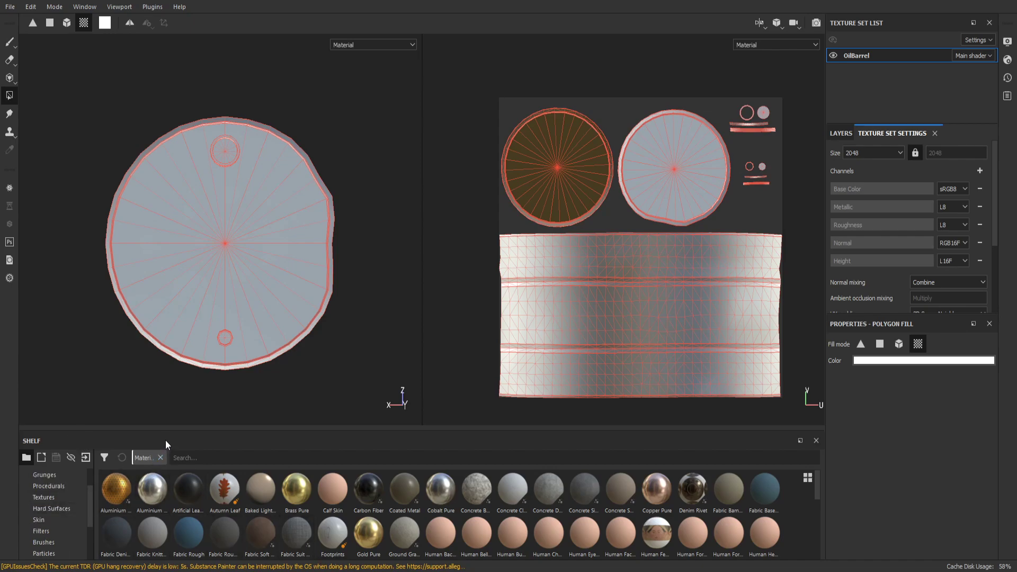
drag(170, 428, 201, 301)
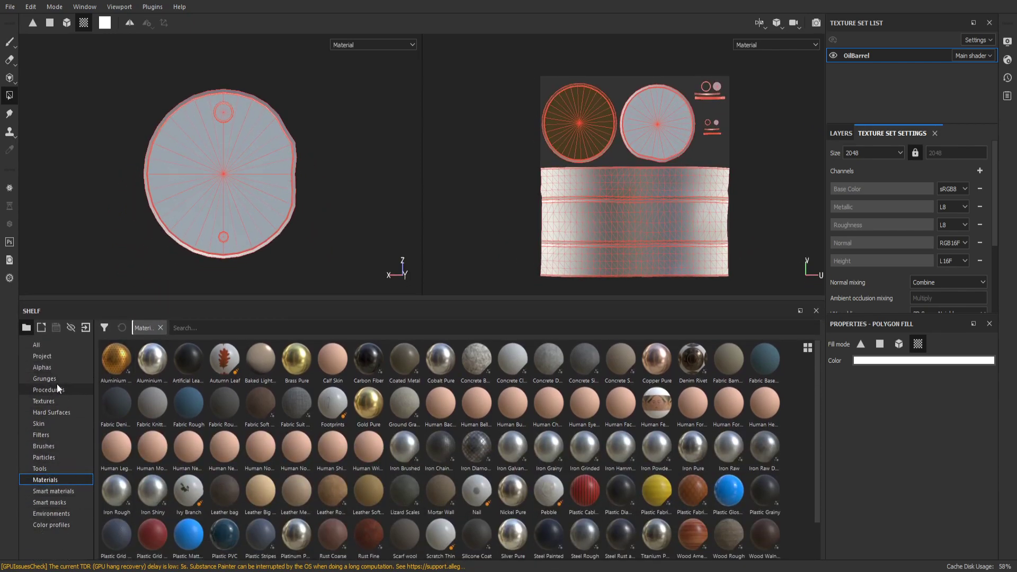
click(57, 367)
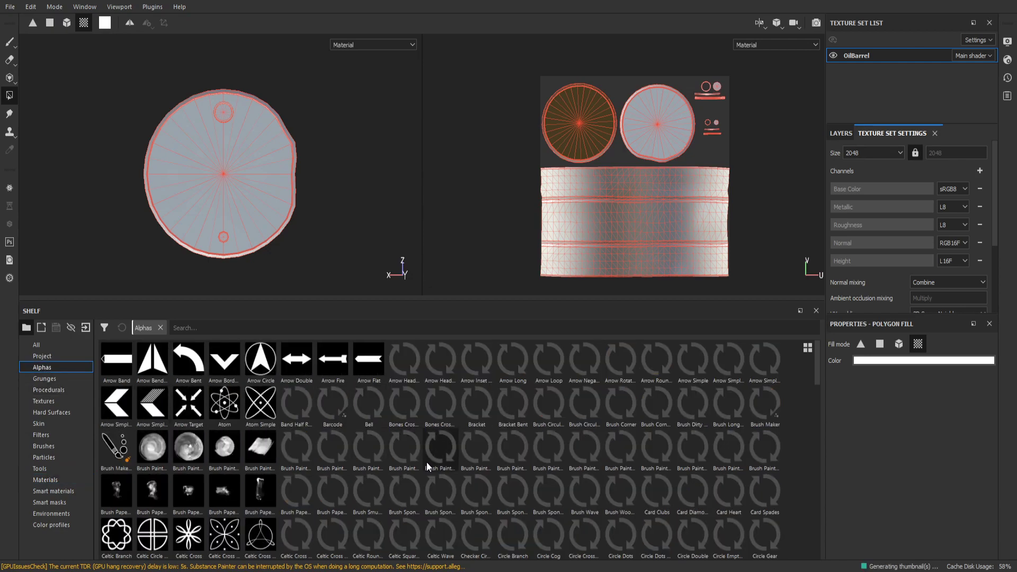
alt+drag(362, 230, 334, 130)
scroll(320, 178, up, 3)
alt+middle_drag(302, 238, 317, 16)
scroll(308, 166, up, 2)
scroll(309, 171, down, 5)
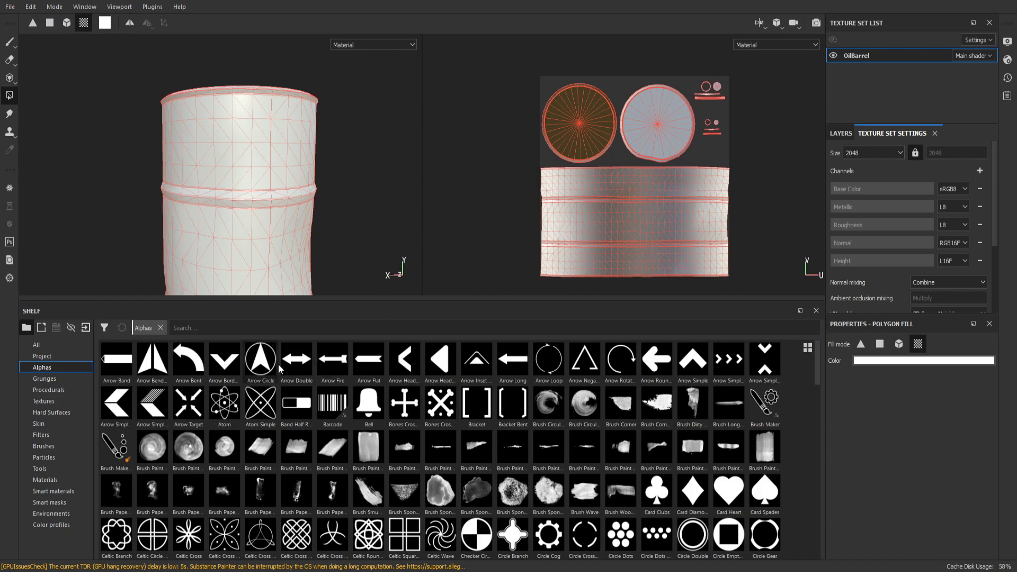
Browse the shelf's Grunges, Procedurals and Particles collections in turn
click(59, 380)
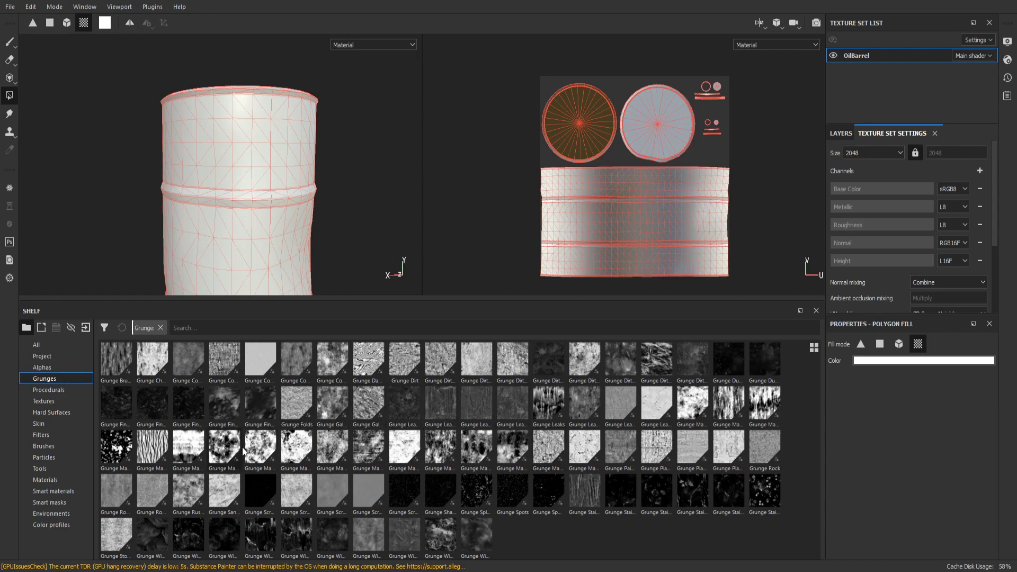
click(73, 391)
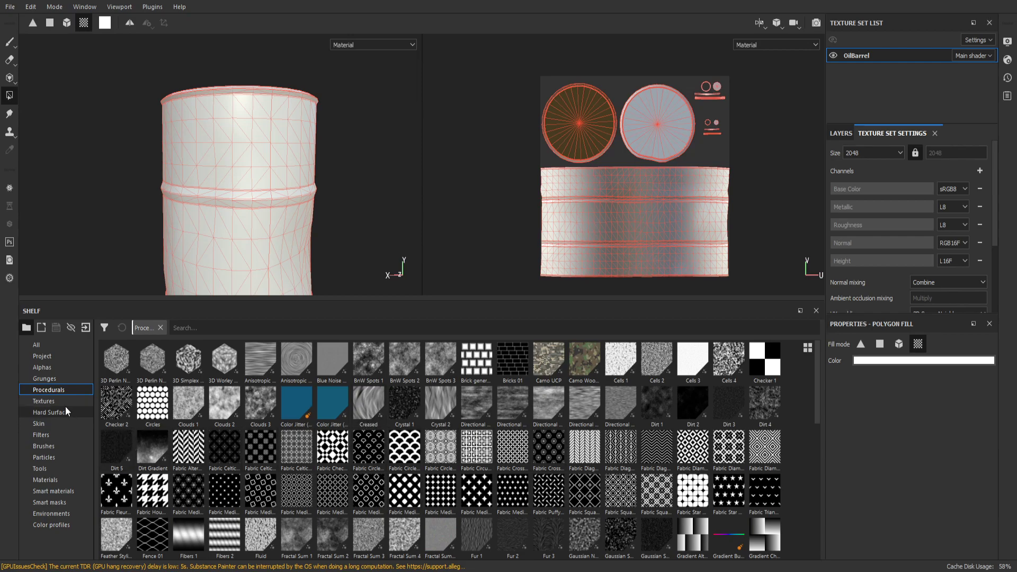
click(67, 464)
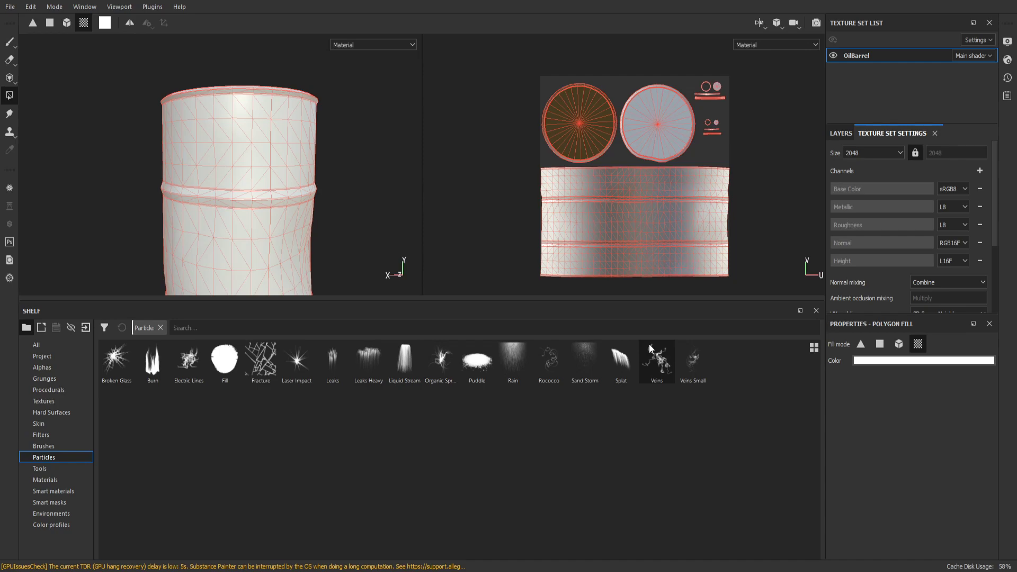
Activate the paint tool and compare the shelf's Materials and Smart materials collections, ending on Materials
click(9, 45)
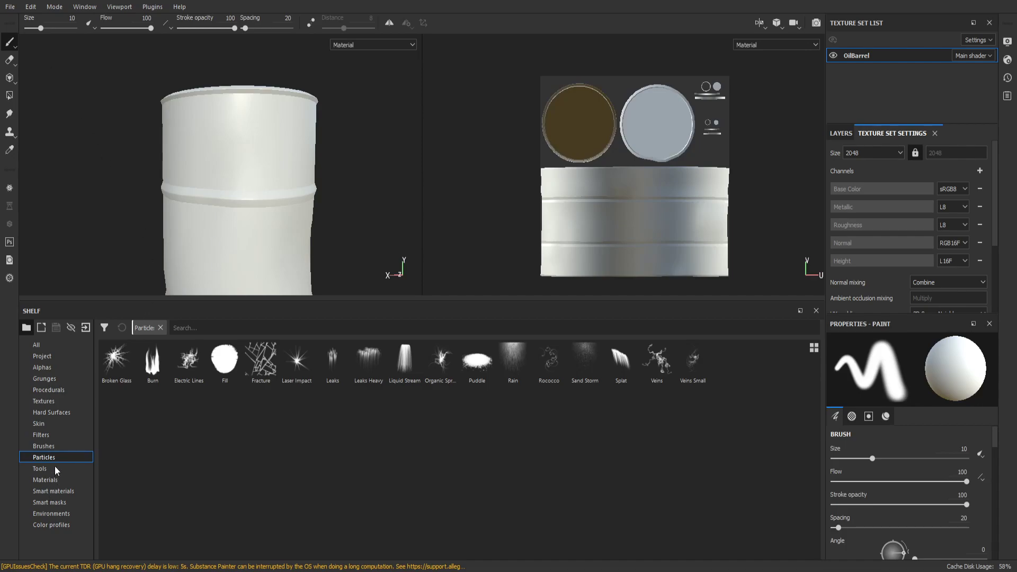
click(45, 480)
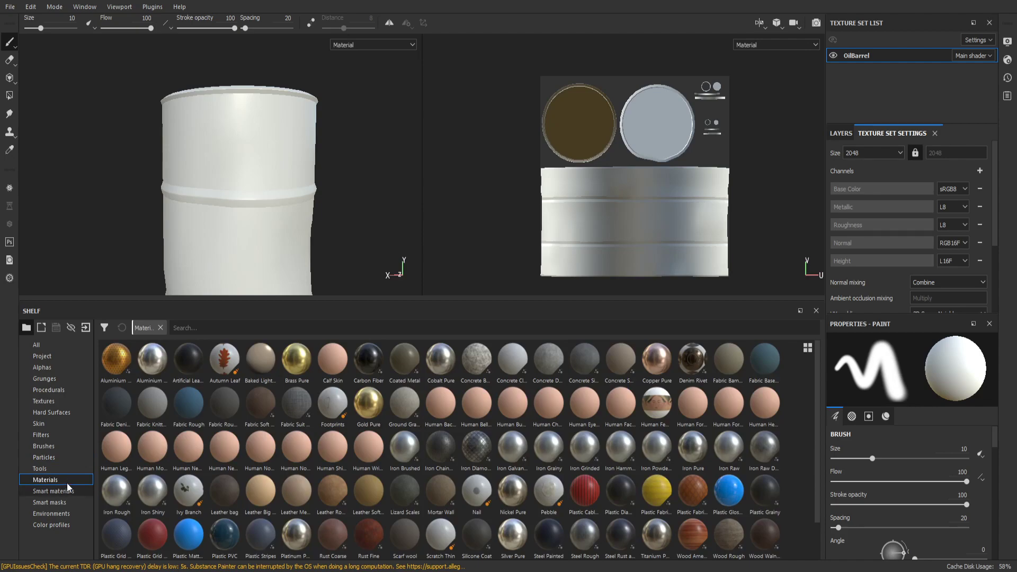
click(68, 489)
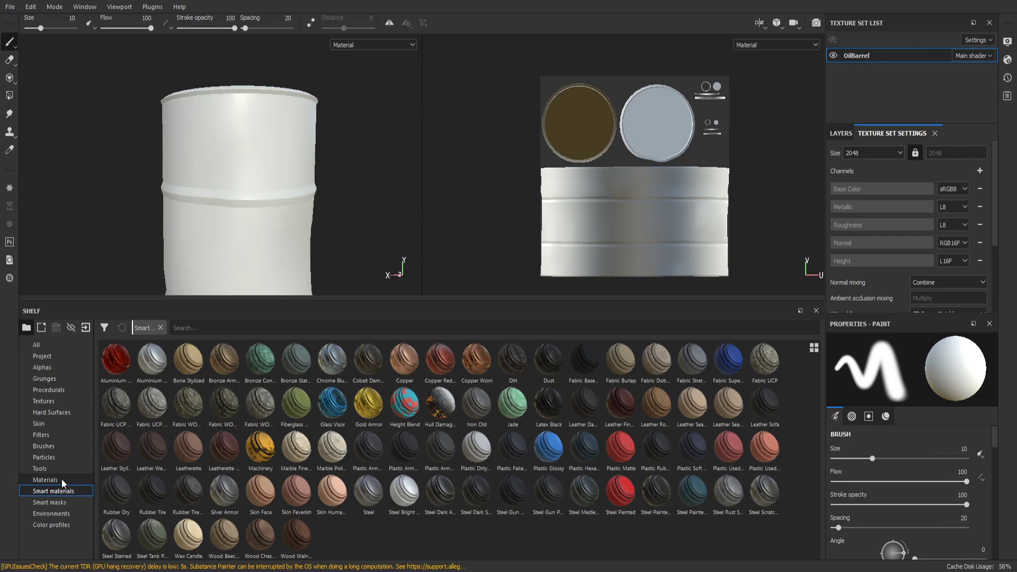
click(61, 476)
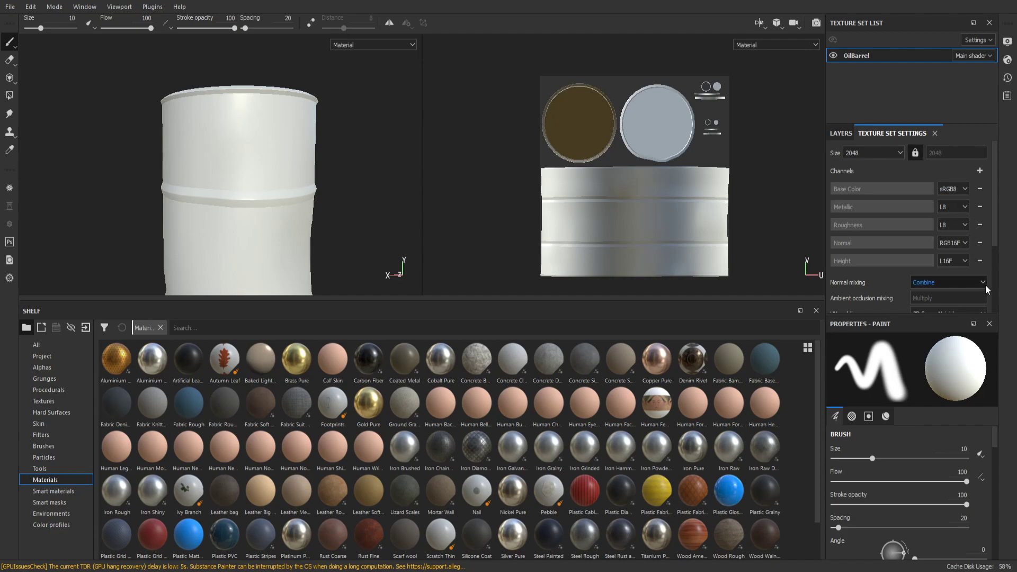
Look through the texture set's channels, mixing, UV padding and mesh map options
scroll(983, 286, down, 1)
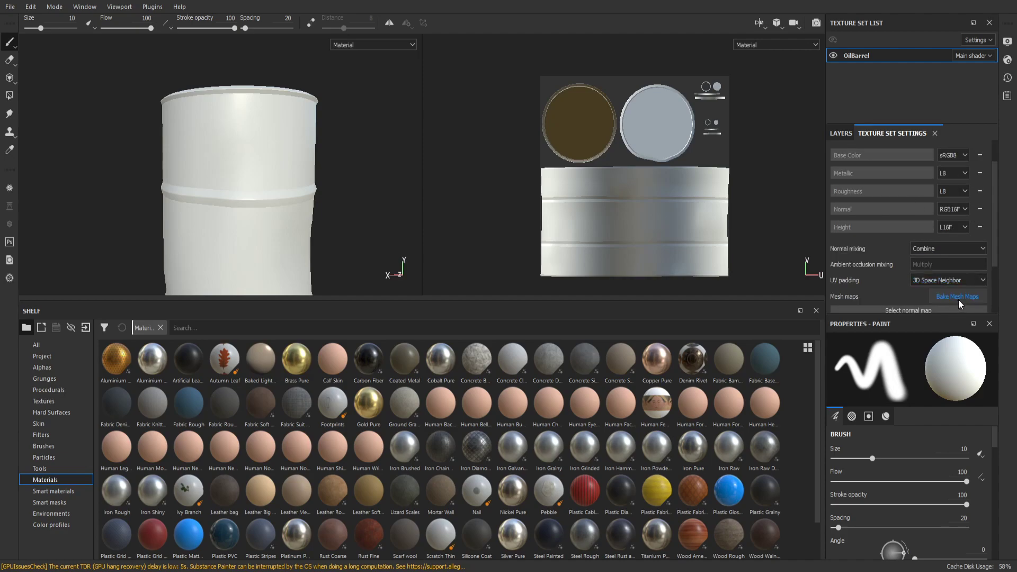
scroll(958, 300, up, 1)
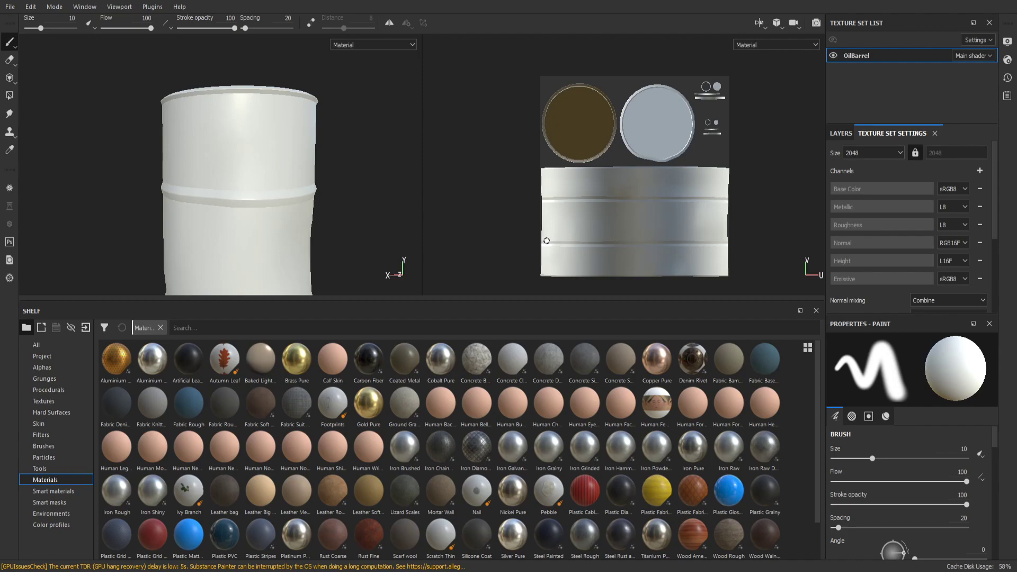
scroll(962, 256, down, 1)
scroll(961, 256, down, 3)
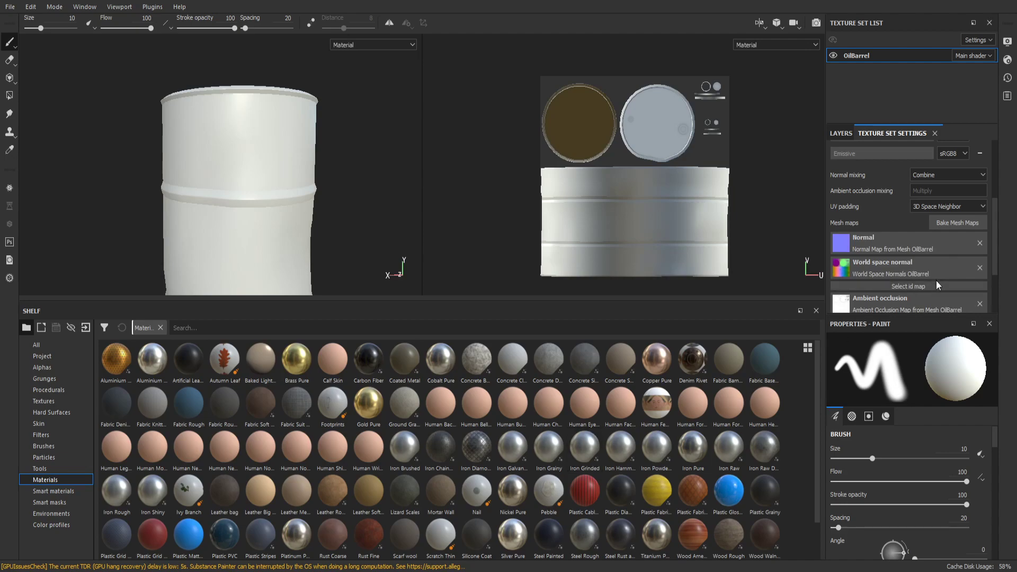
scroll(955, 227, down, 1)
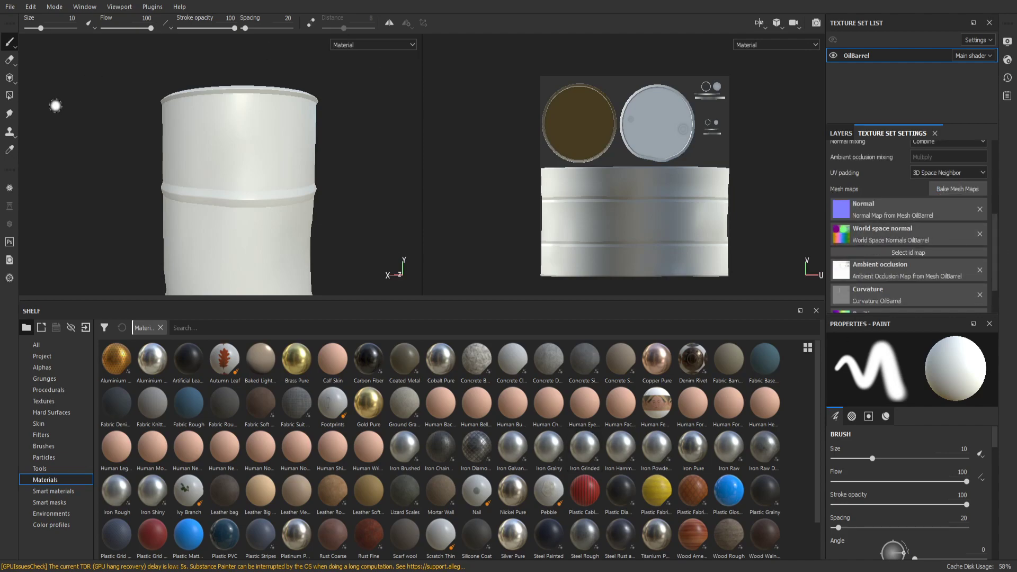
Shrink the shelf to enlarge the viewports and examine the barrel's list of baked mesh maps, from Normal to Thickness
drag(408, 303, 408, 482)
scroll(933, 215, down, 2)
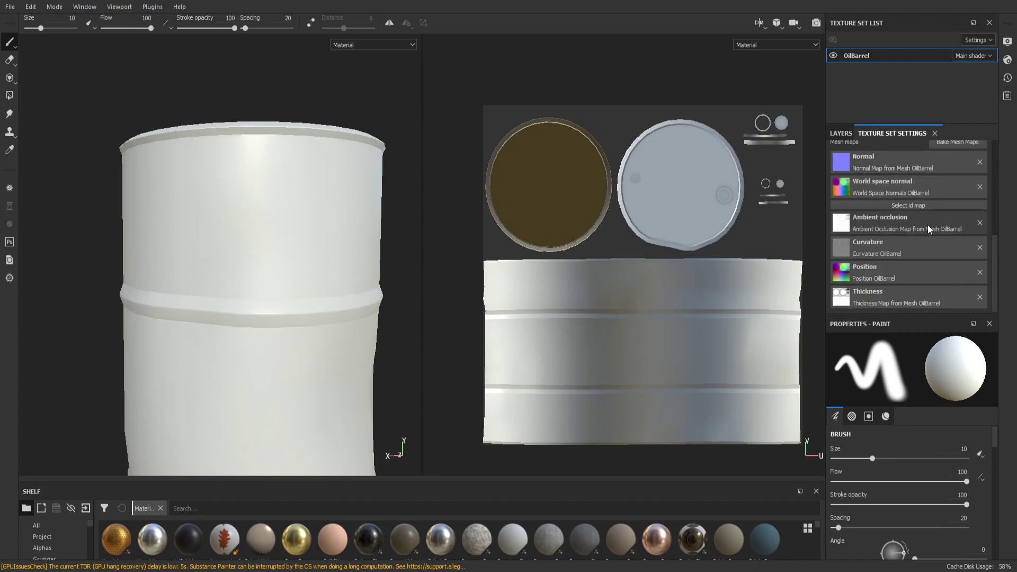
scroll(938, 275, up, 2)
scroll(922, 233, up, 2)
scroll(908, 192, down, 3)
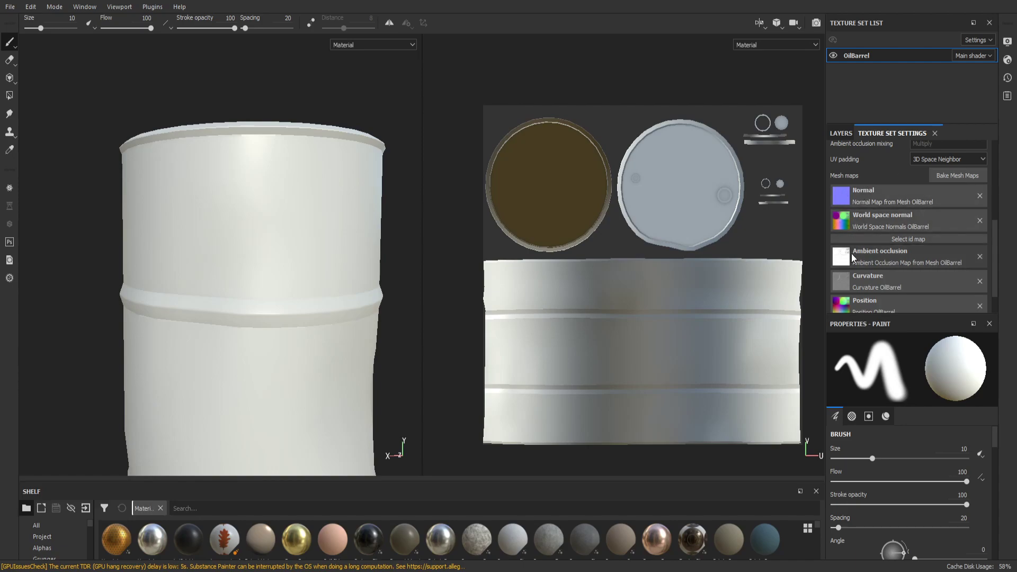
scroll(347, 285, up, 2)
scroll(370, 304, down, 4)
Cycle both viewports through the individual channel displays, such as Base Color, Normal, Emissive and Roughness, and return to the Material display
alt+middle_drag(372, 304, 375, 262)
key(c)
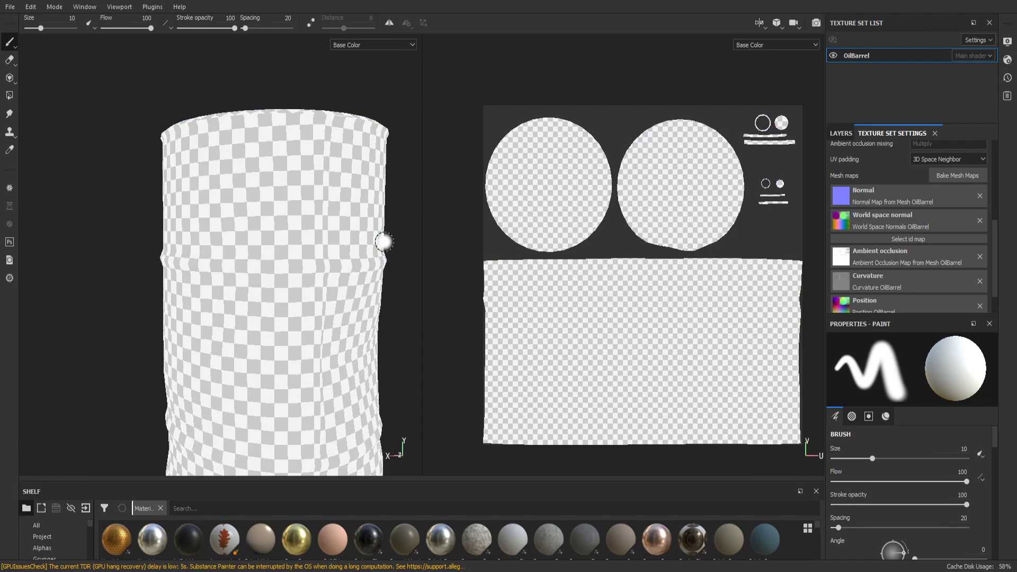
key(c)
key(c)
key(c)
key(c)
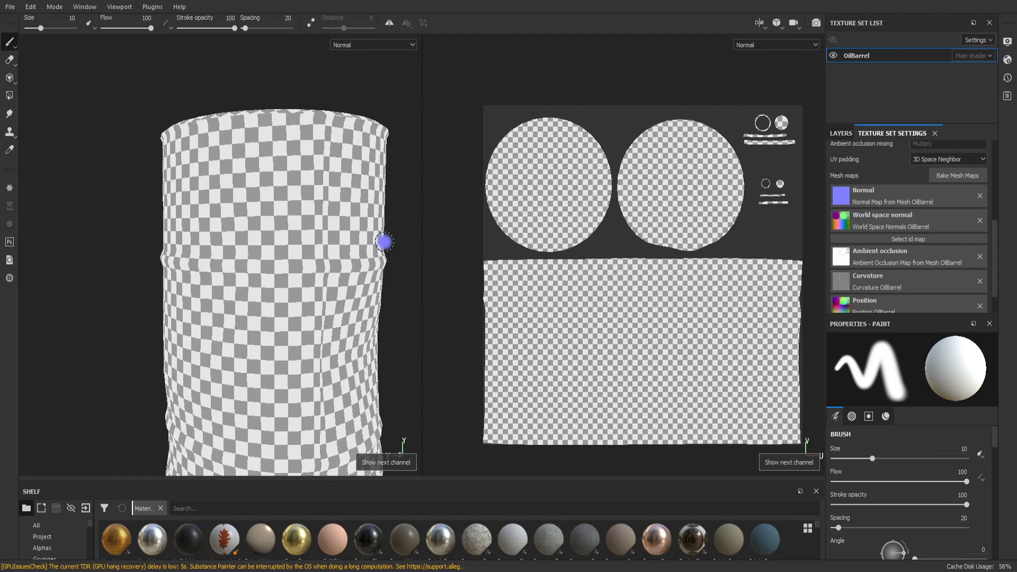
key(c)
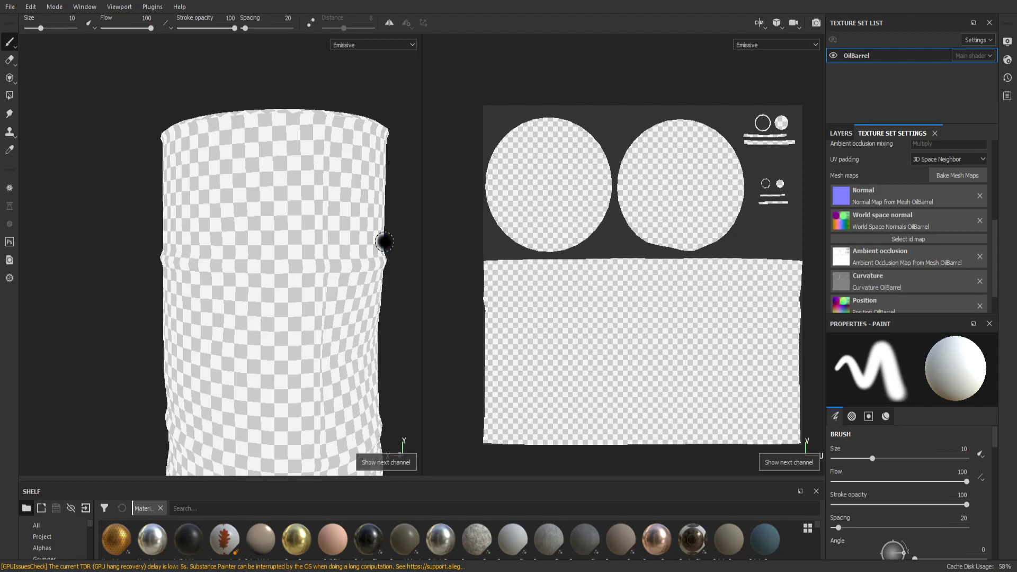
key(c)
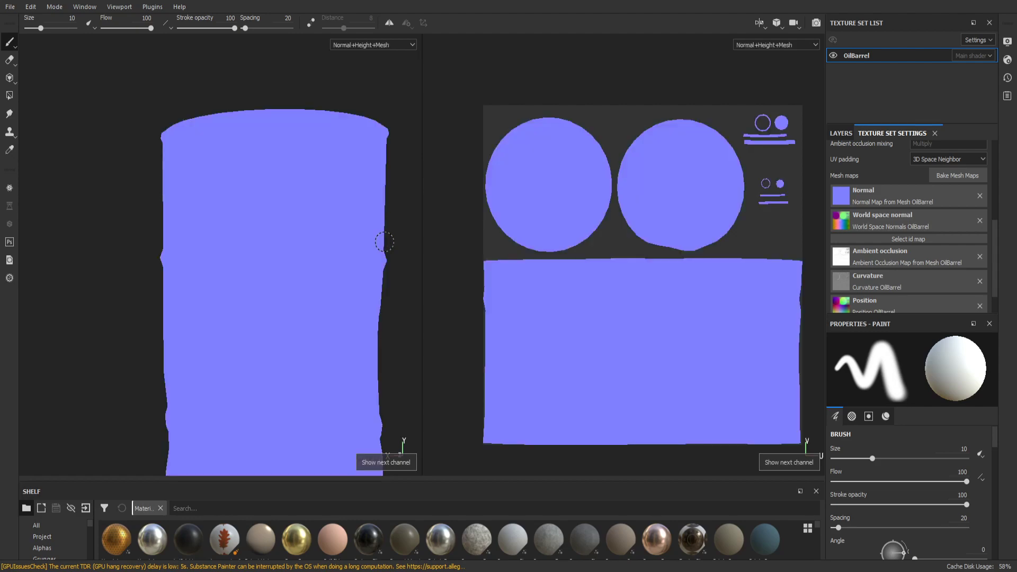
key(c)
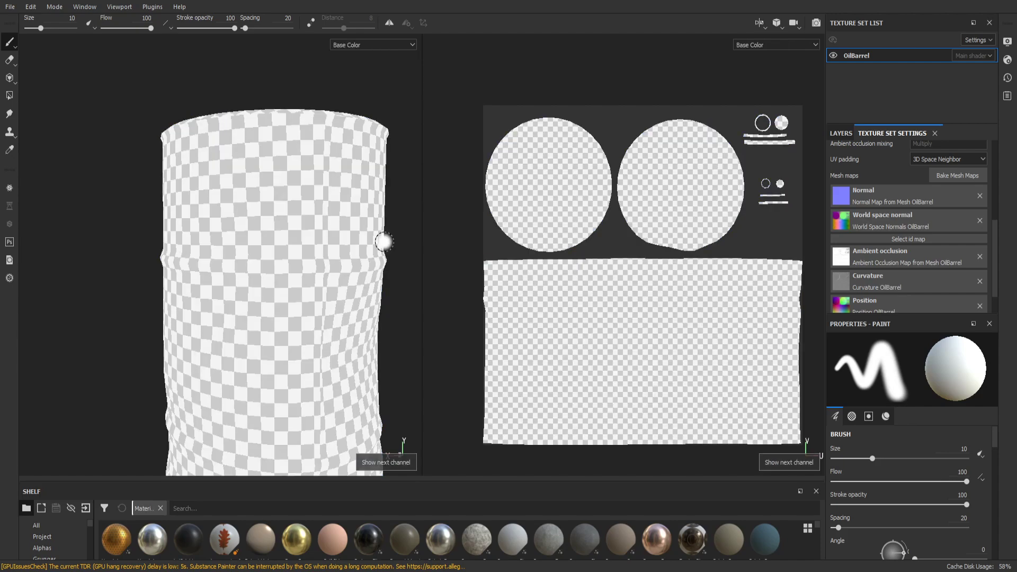
key(c)
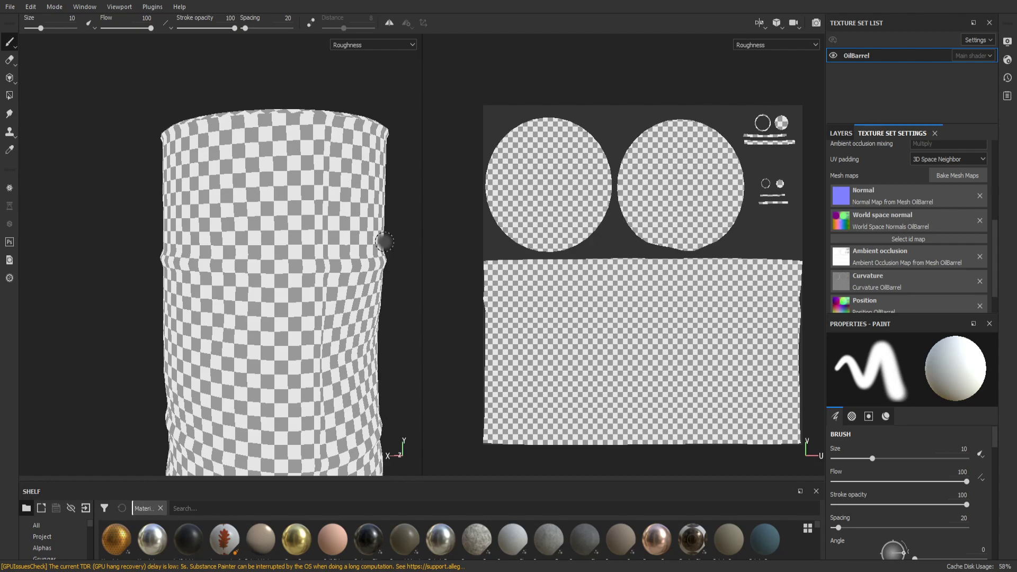
key(m)
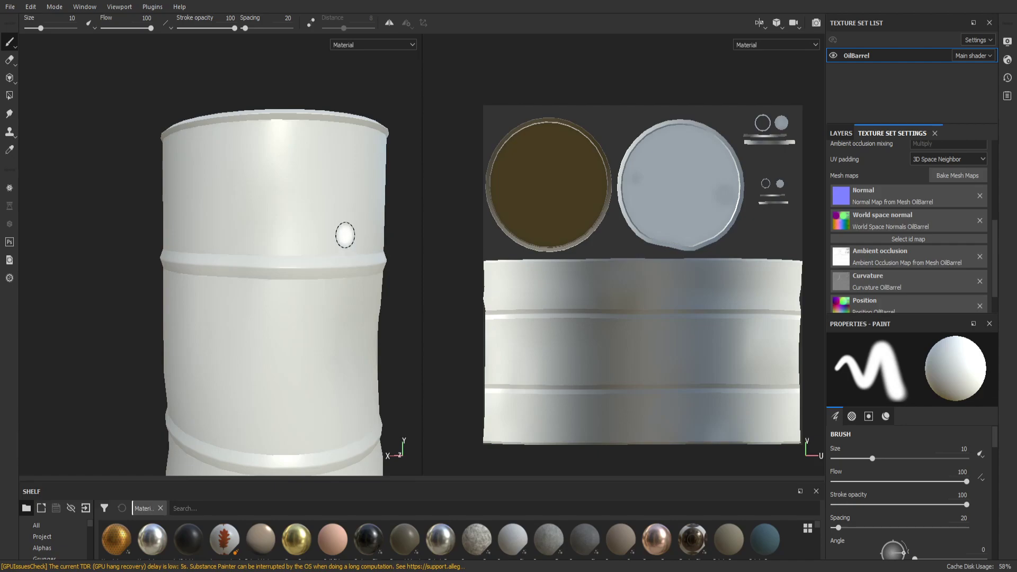
Switch from the texture set settings to the barrel's layer stack
scroll(347, 210, up, 3)
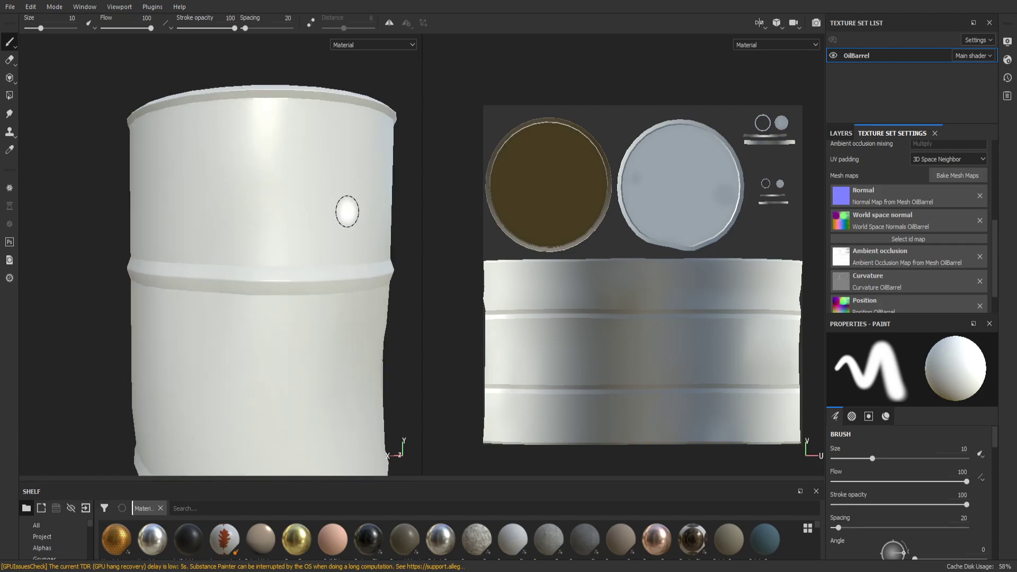
scroll(348, 211, down, 4)
alt+middle_drag(344, 223, 320, 161)
scroll(331, 210, up, 2)
scroll(330, 210, down, 4)
mouse_move(333, 249)
alt+mouse_down()
mouse_move(329, 268)
mouse_move(341, 284)
mouse_move(390, 274)
alt+mouse_up()
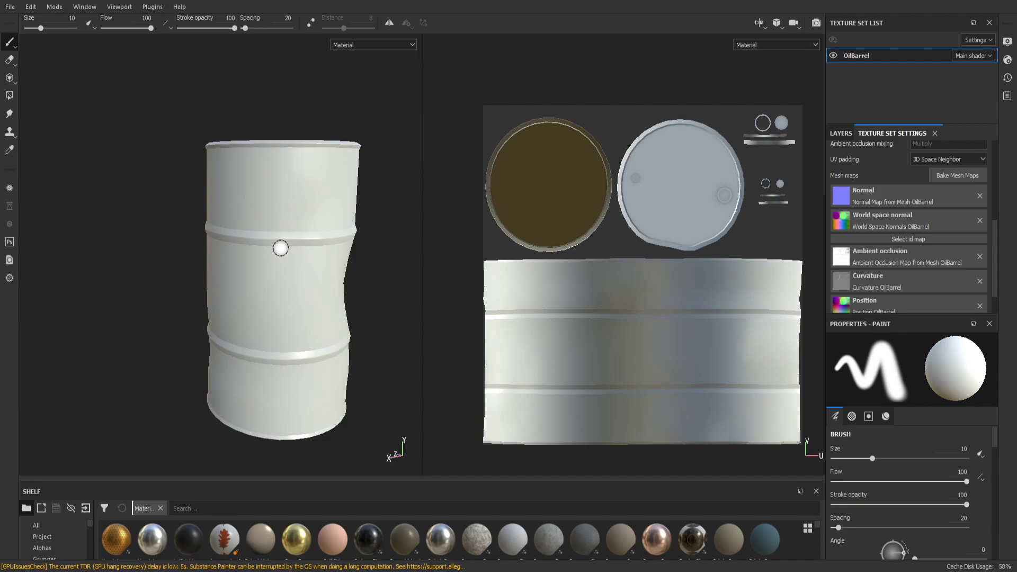
click(834, 134)
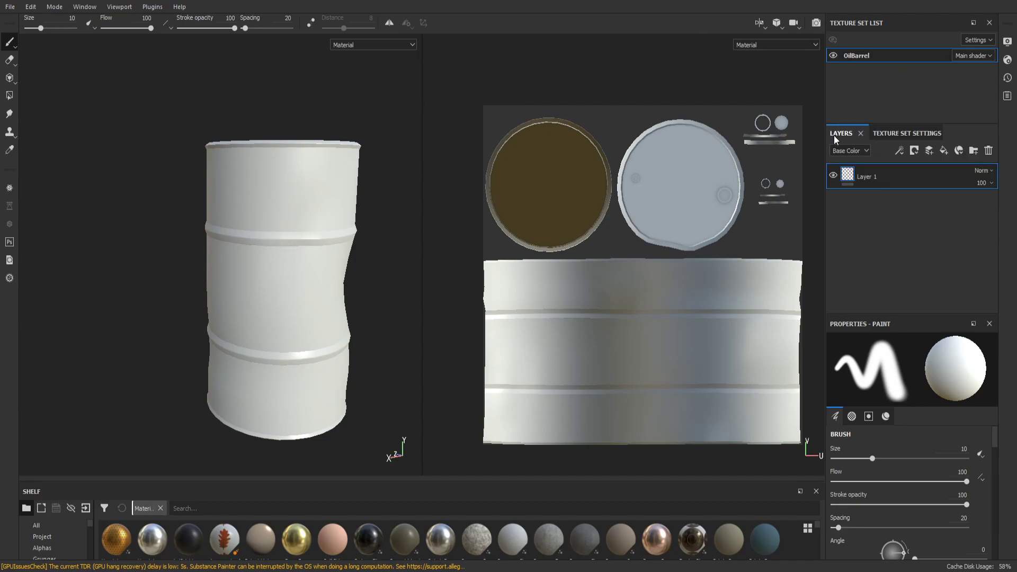
Add an empty paint layer and a fill layer above the existing Layer 1
scroll(267, 317, down, 1)
alt+middle_drag(328, 343, 307, 328)
scroll(249, 348, down, 1)
scroll(248, 348, up, 3)
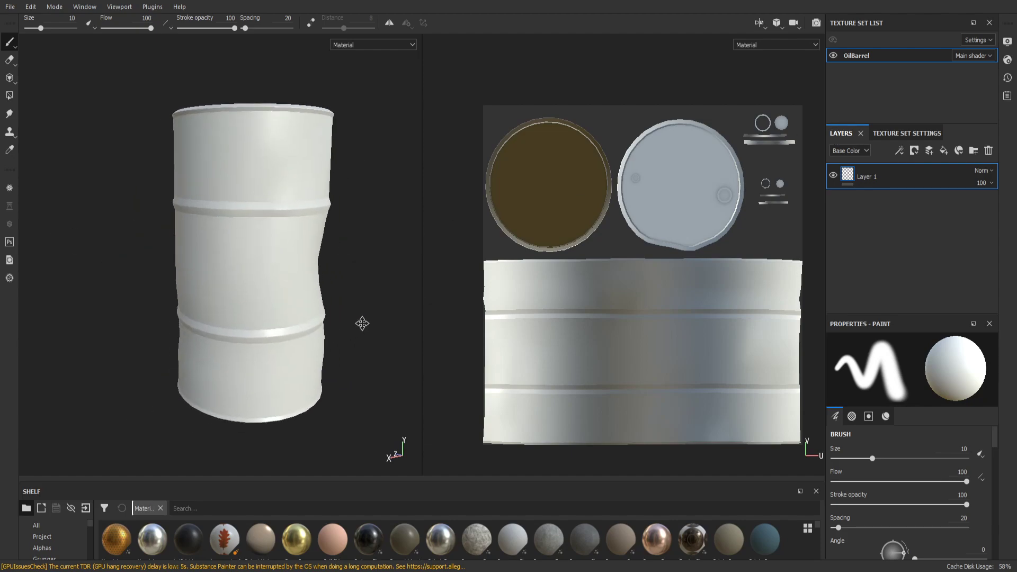
click(930, 152)
click(945, 151)
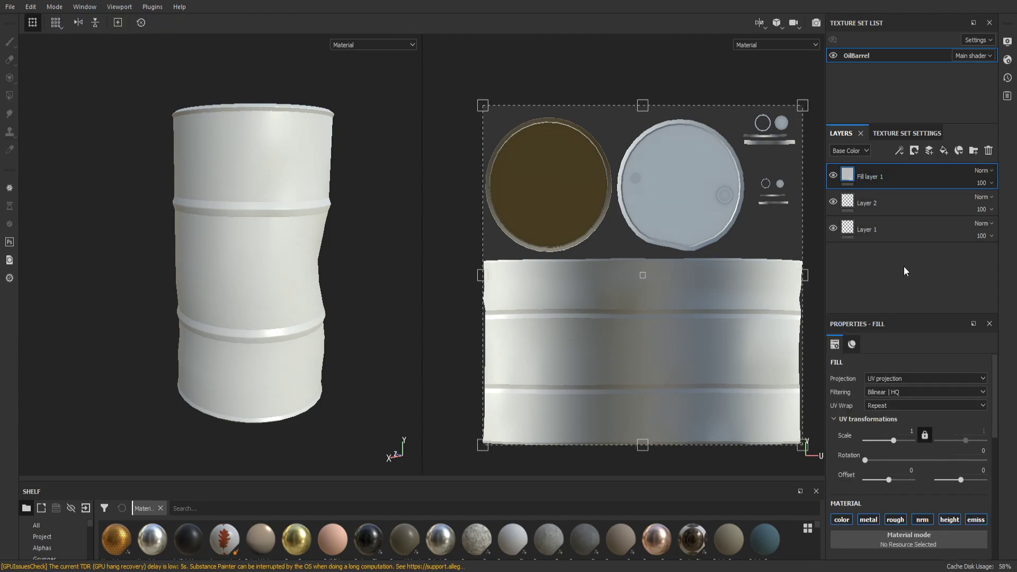
Select Layer 2 and Fill layer 1 in turn to compare the tools and properties each layer type offers
click(918, 202)
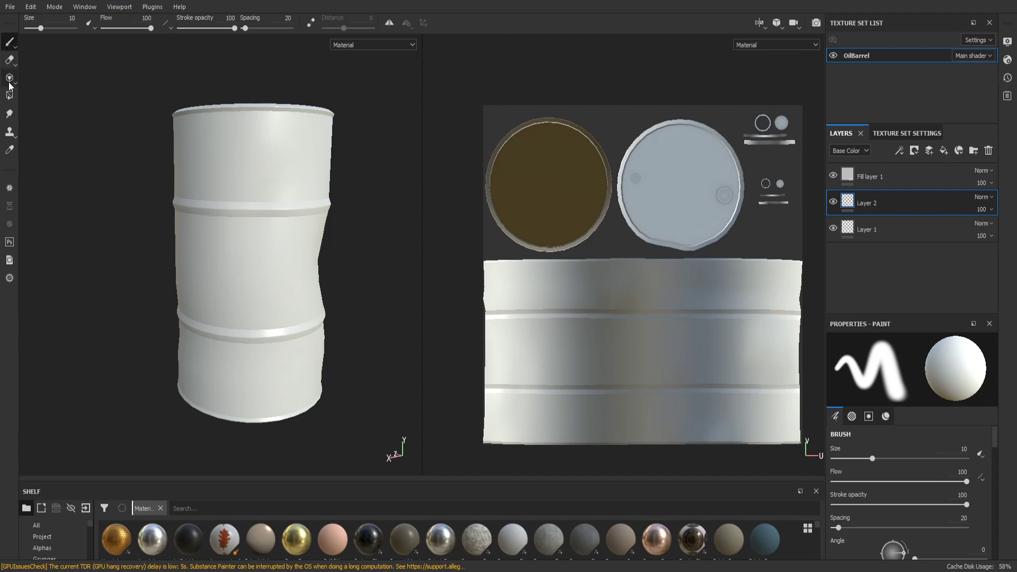
click(895, 182)
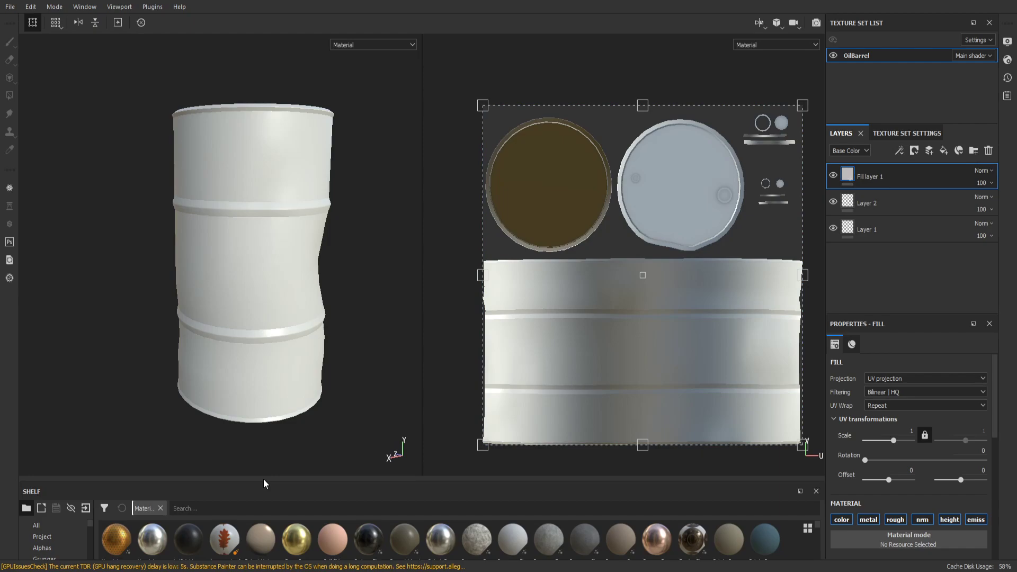
Enlarge the shelf, add the Aluminium Insulator material as the topmost layer, and hide that layer with Layer 1 selected
drag(265, 479, 265, 258)
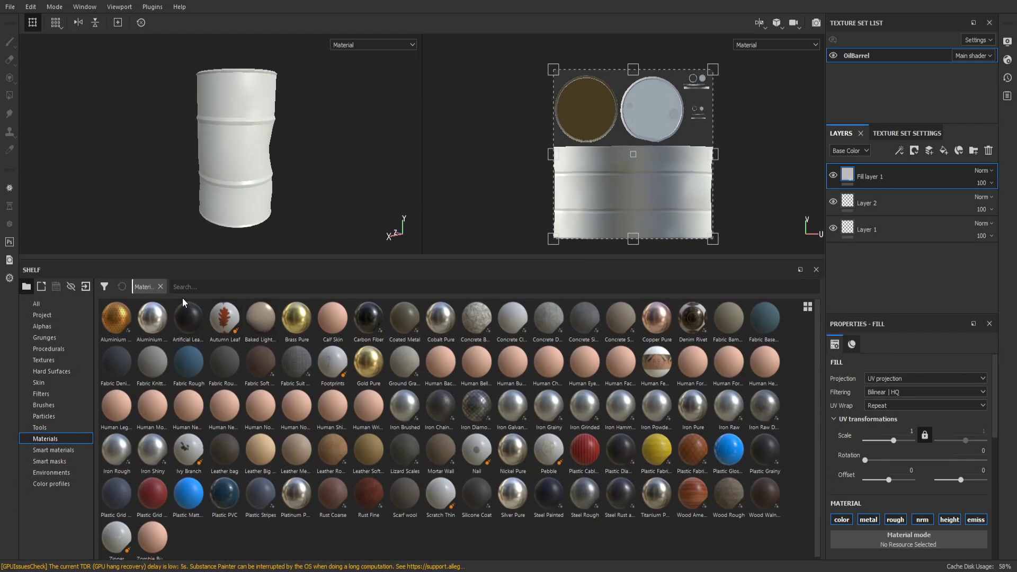
drag(116, 319, 931, 170)
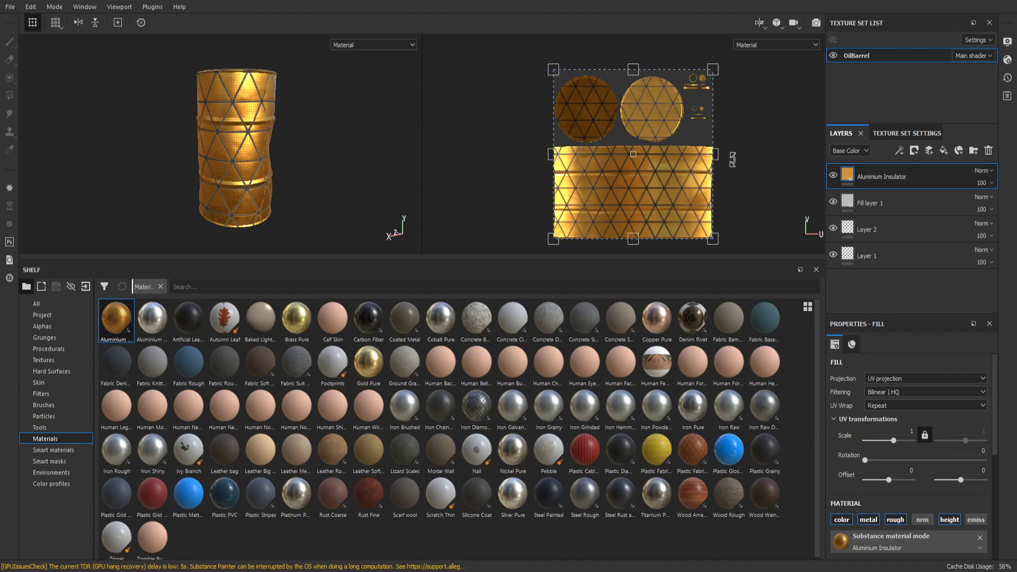
click(904, 253)
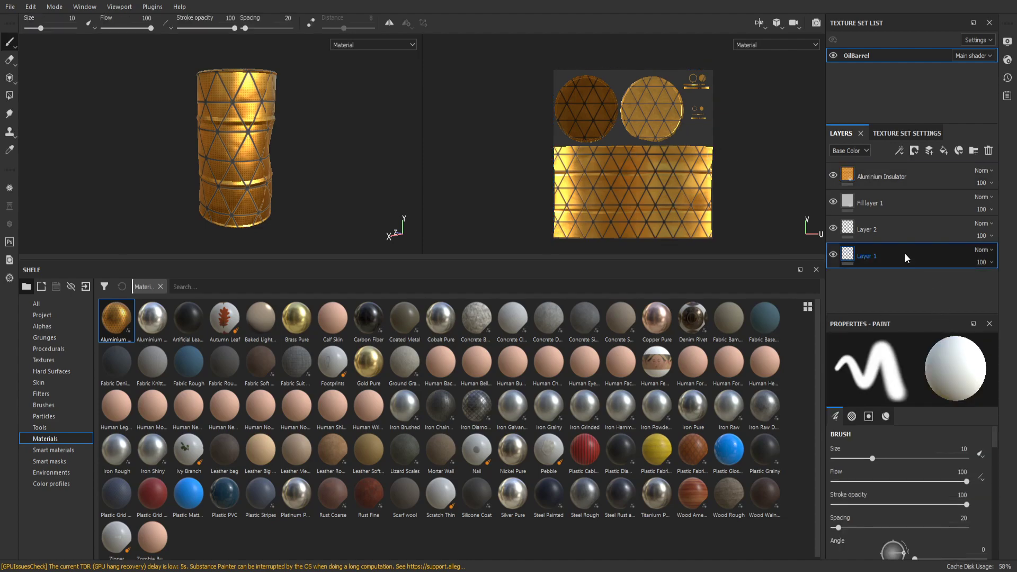
click(833, 176)
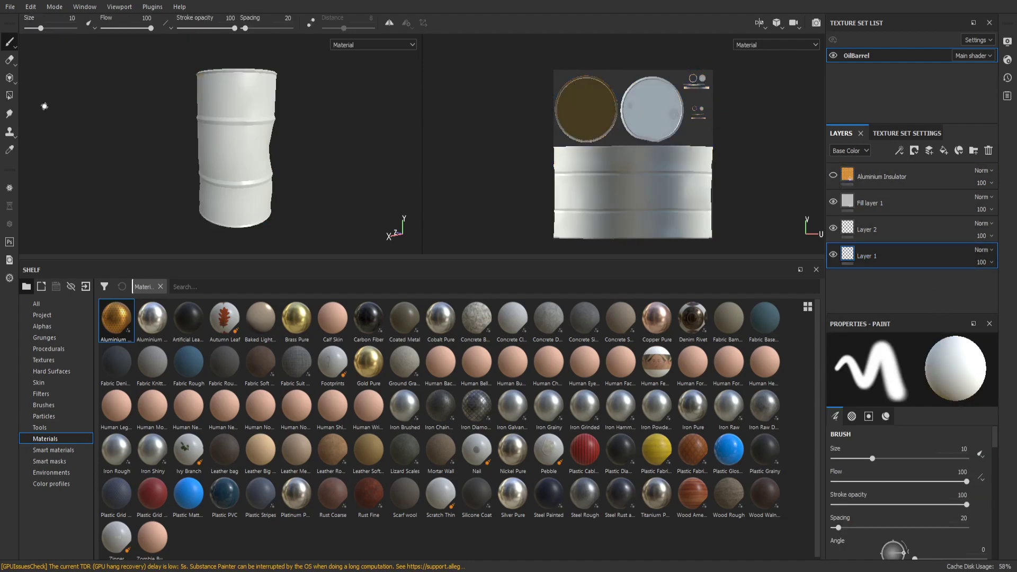
Shrink the shelf to enlarge the viewports, show the Alphas collection and choose Arrow Circle as the brush alpha
scroll(29, 133, down, 2)
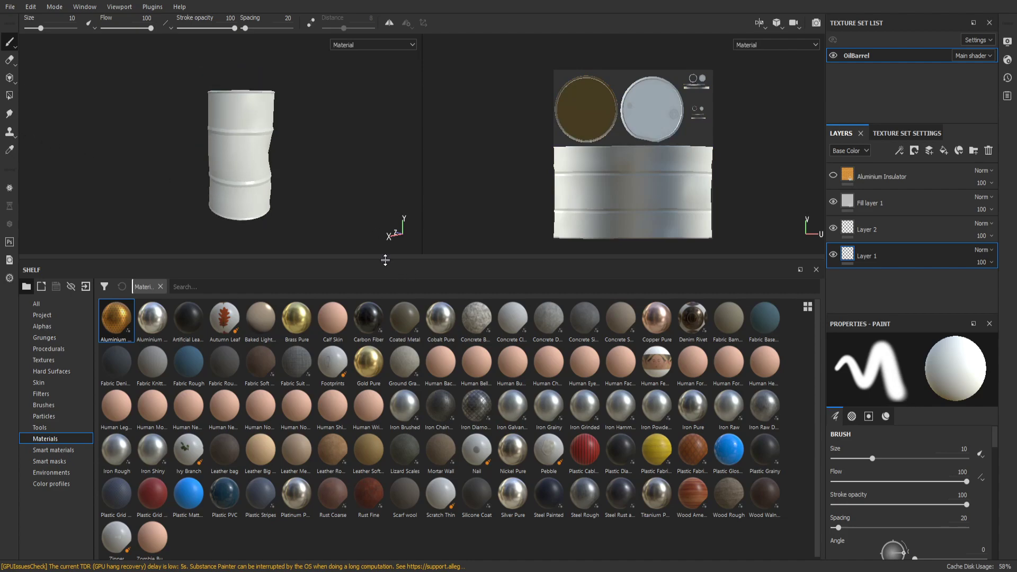
drag(385, 259, 385, 420)
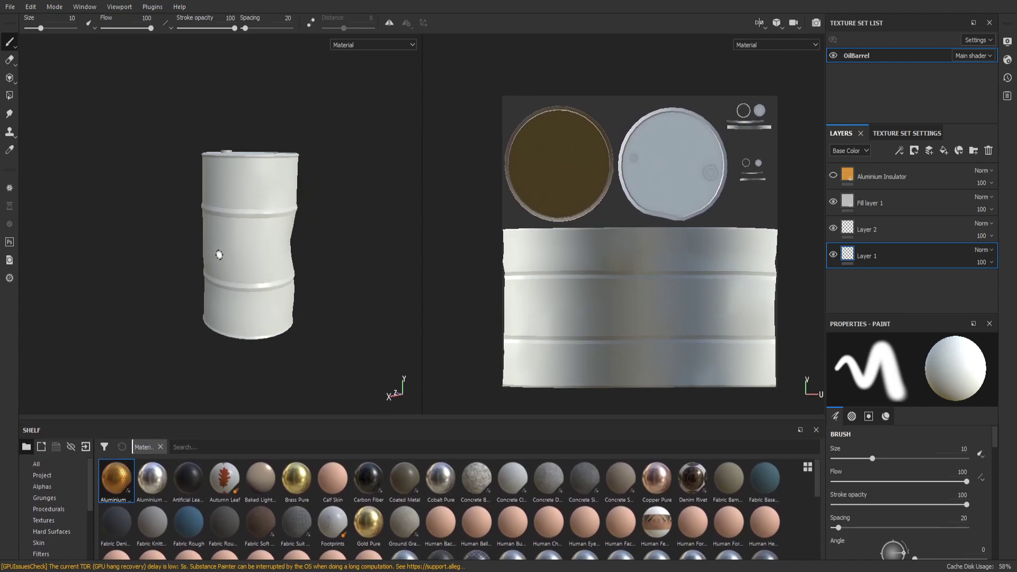
scroll(308, 242, down, 2)
alt+drag(327, 265, 370, 284)
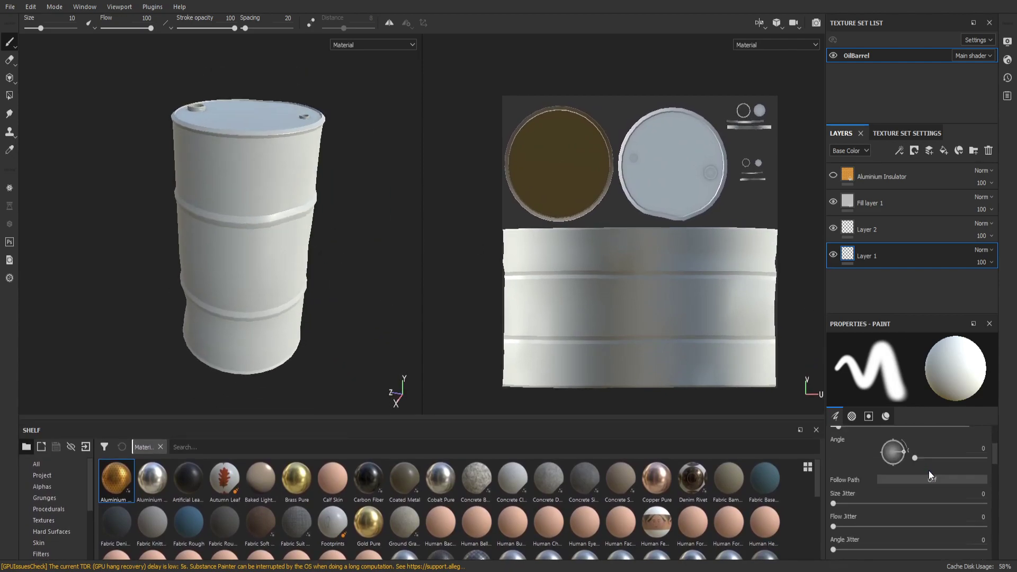
click(46, 485)
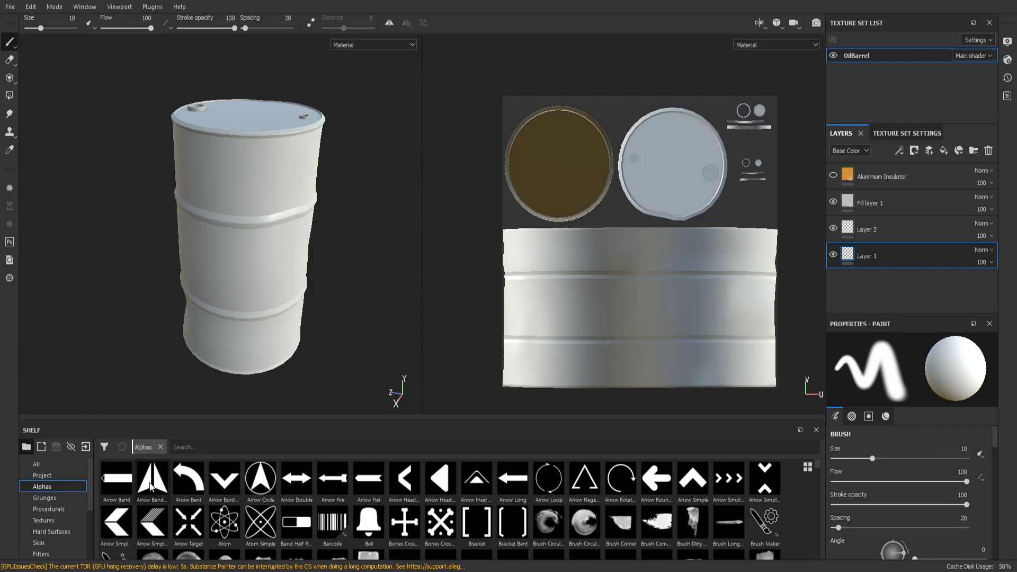
click(272, 484)
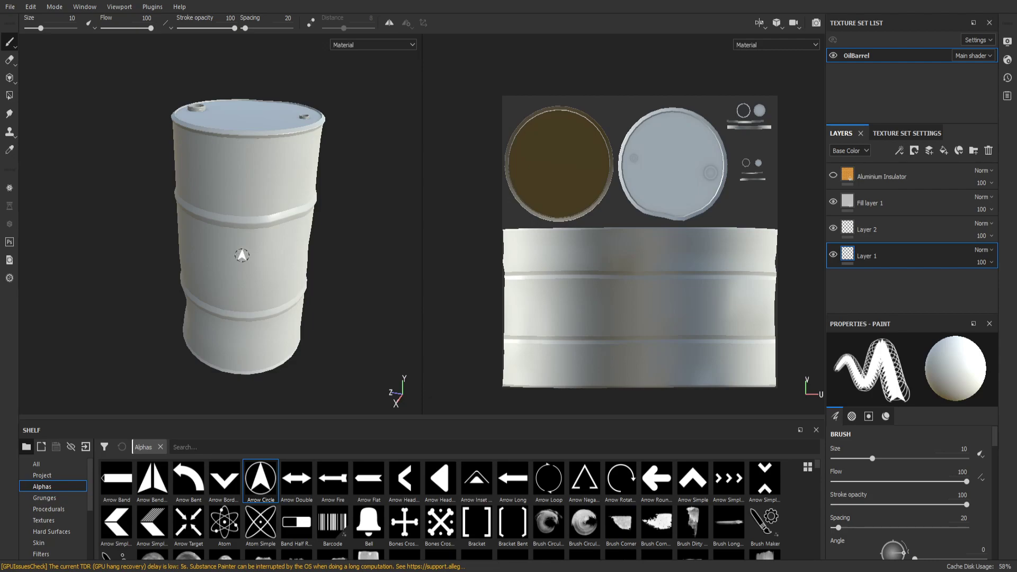
Set the brush to flow 97, angle 341 and size 62.49, and review its properties down to the alpha settings
ctrl+drag(243, 255, 239, 255)
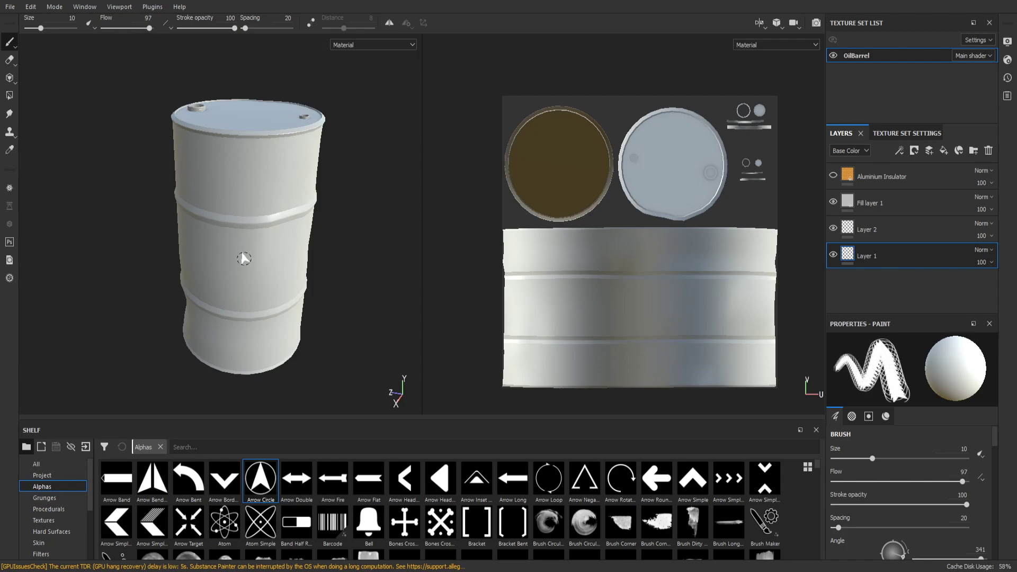
ctrl+right_drag(244, 258, 241, 248)
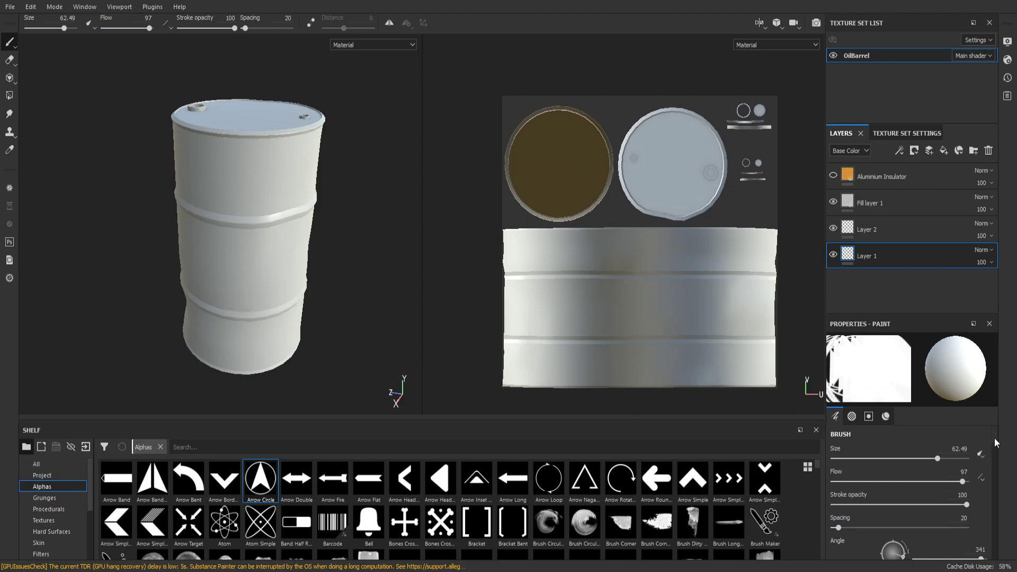
scroll(995, 446, down, 2)
scroll(995, 448, down, 4)
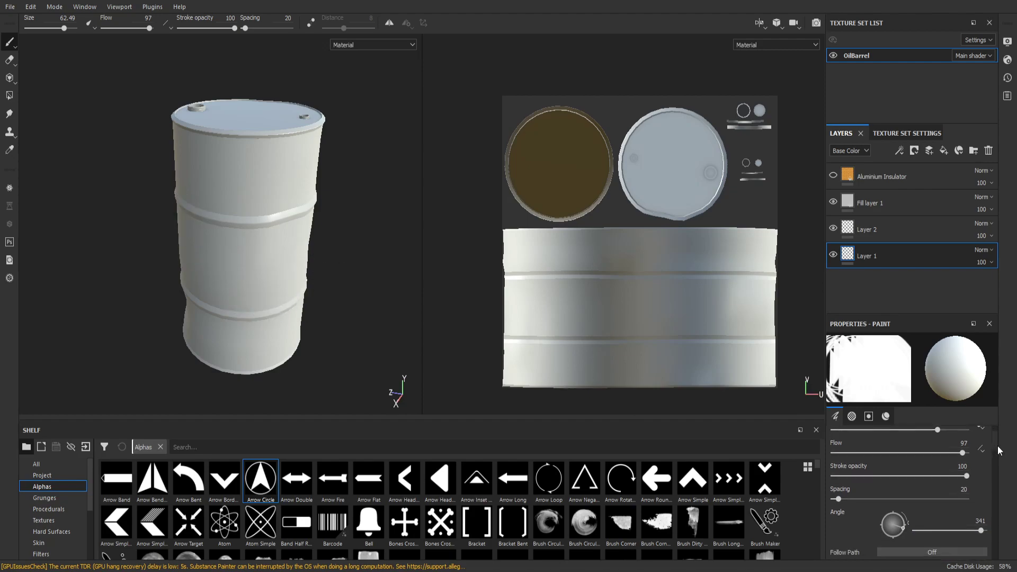
scroll(999, 454, down, 7)
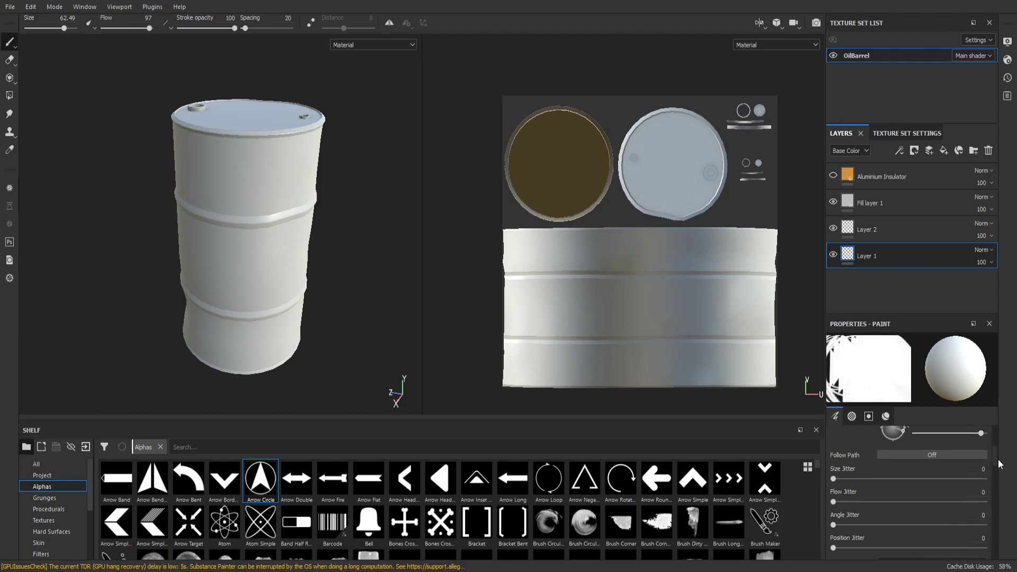
scroll(999, 468, down, 15)
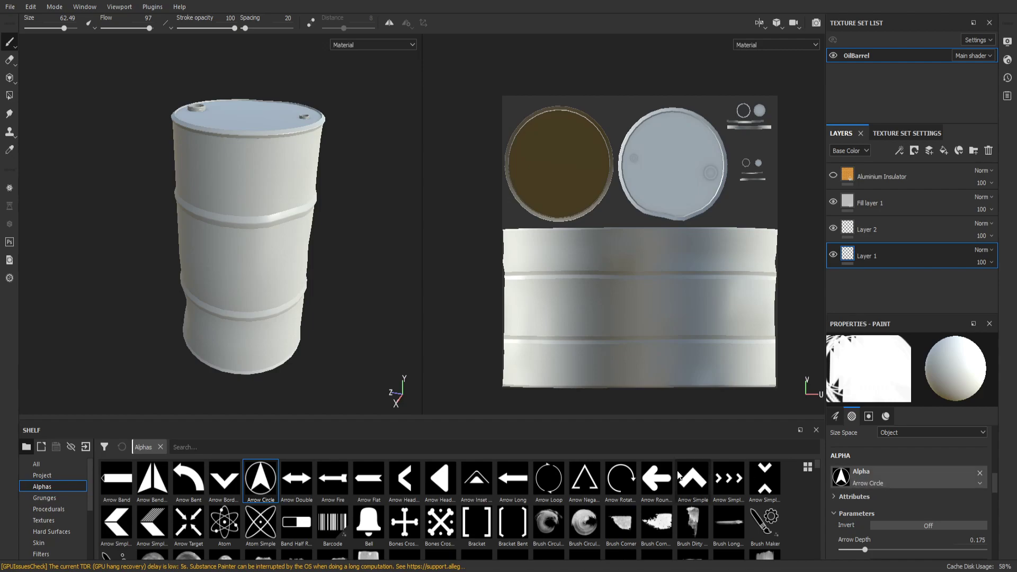
Assign the Arrow Negative, Arrow Long, Arrow Head Smooth and Arrow Head Cut alphas in turn, and switch back to Arrow Circle
click(574, 484)
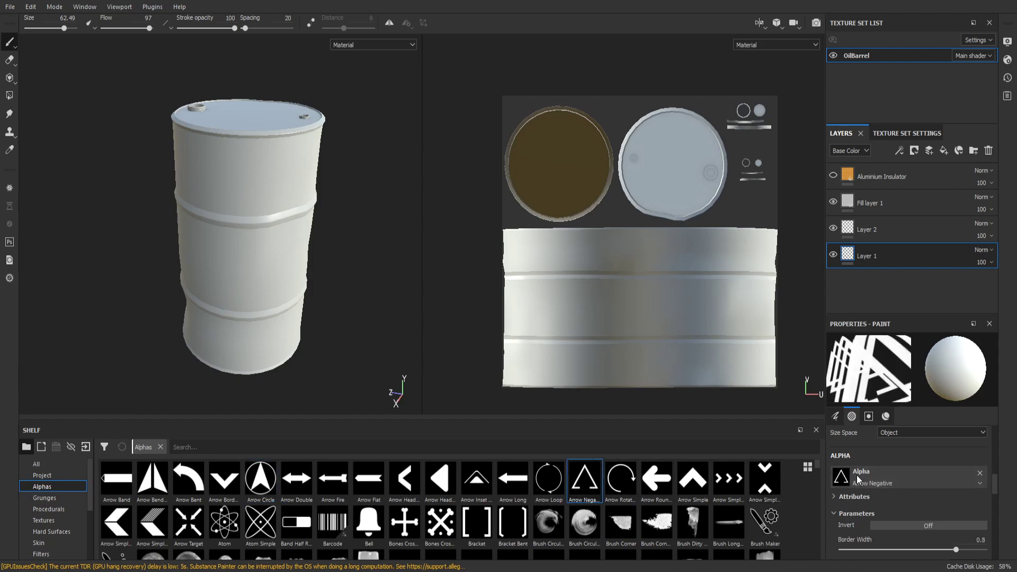
click(513, 479)
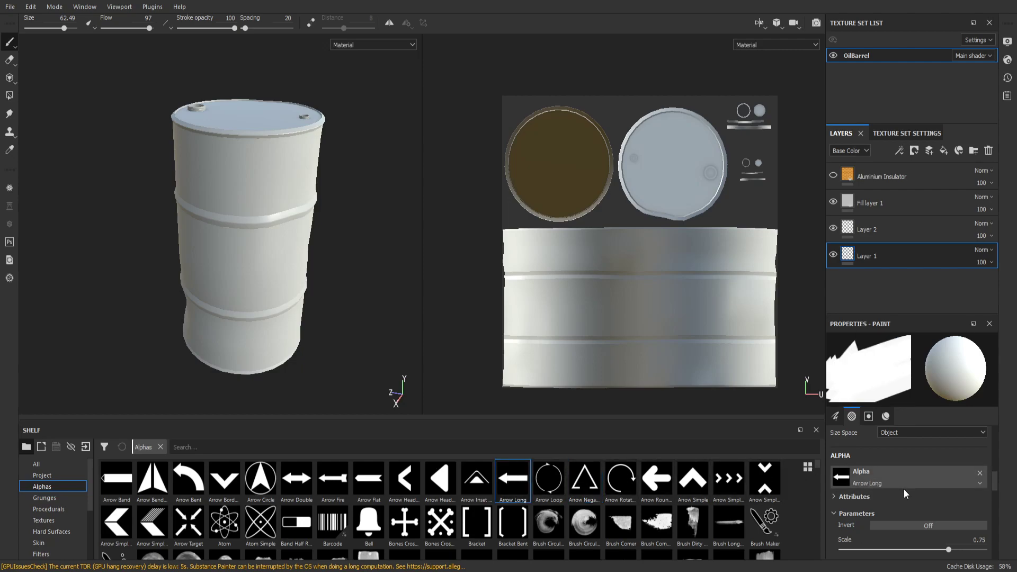
mouse_move(441, 481)
mouse_down()
mouse_move(888, 498)
mouse_move(890, 483)
mouse_up()
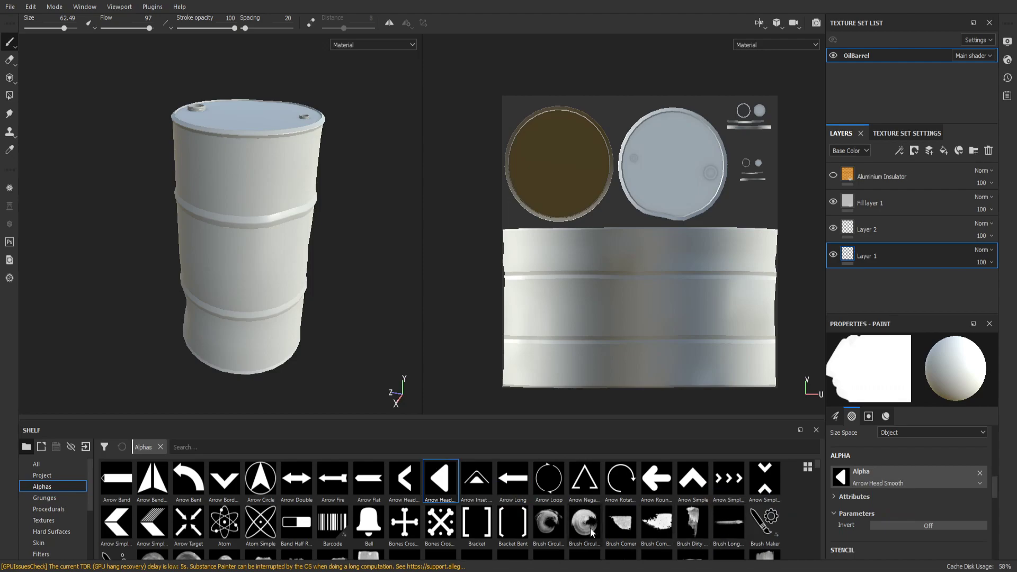
drag(405, 479, 846, 483)
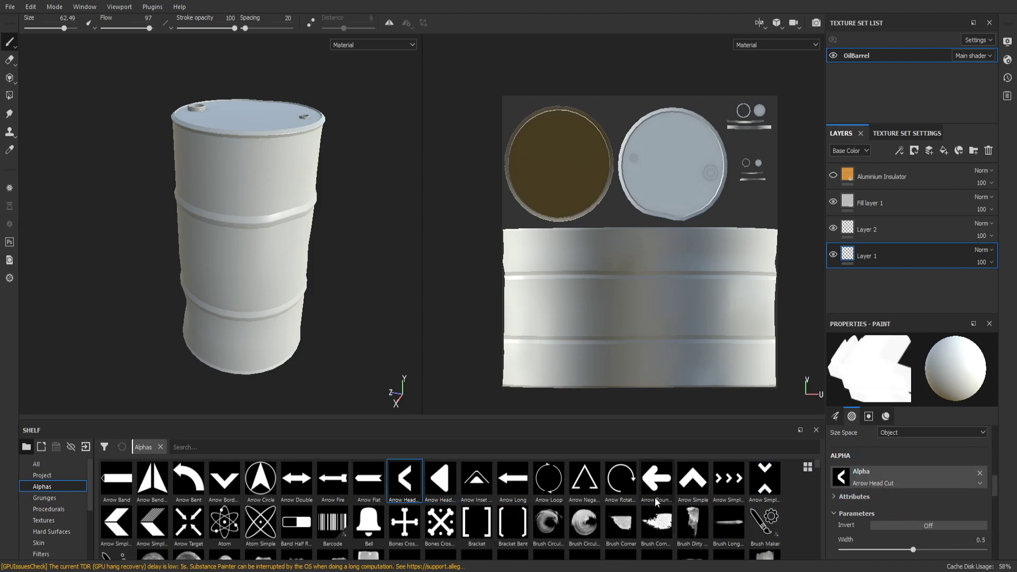
click(260, 484)
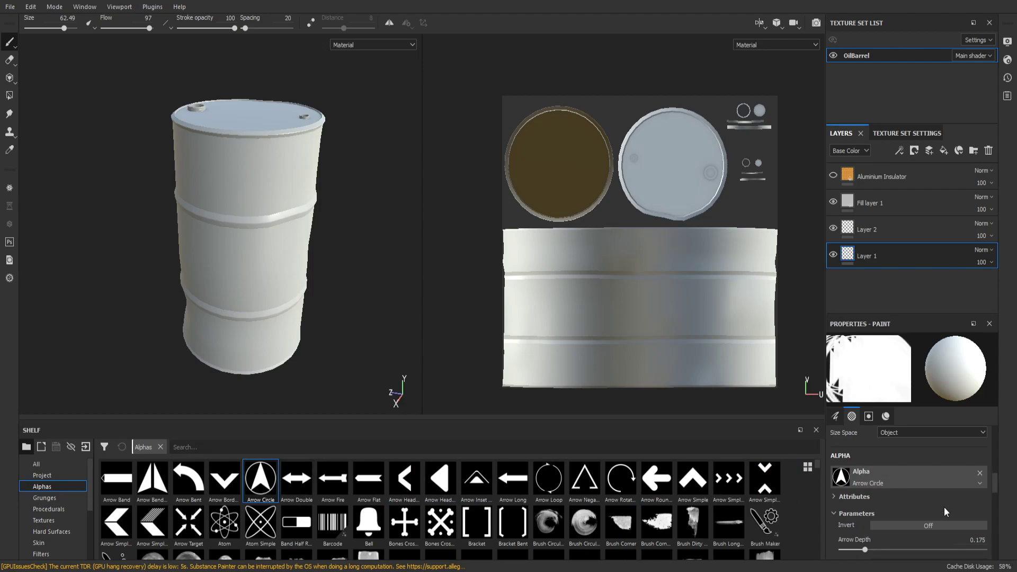
Enable the emissive channel in the brush's material settings and toggle the color channel off and on
scroll(943, 506, down, 5)
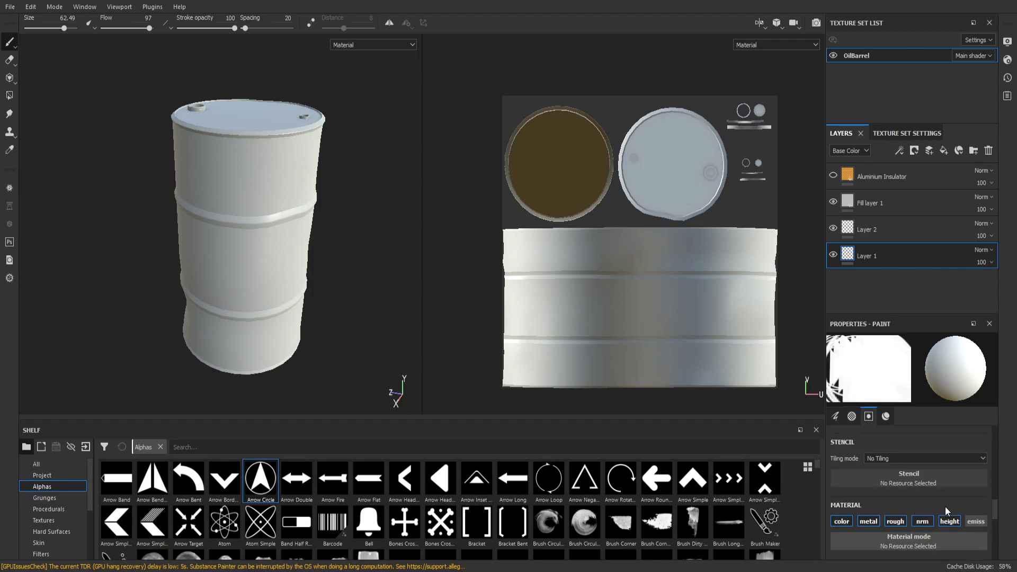
scroll(945, 506, down, 2)
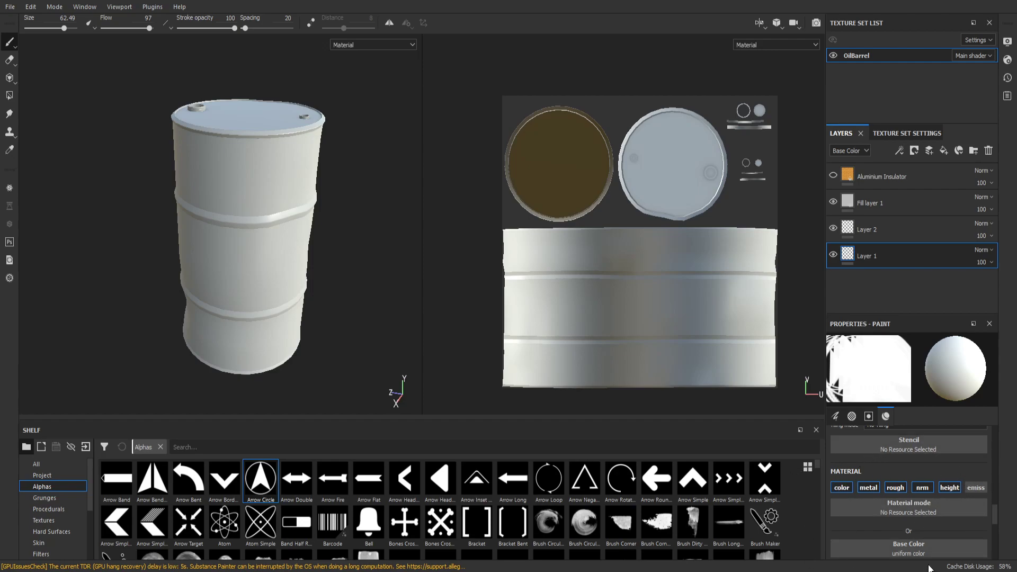
scroll(892, 500, down, 1)
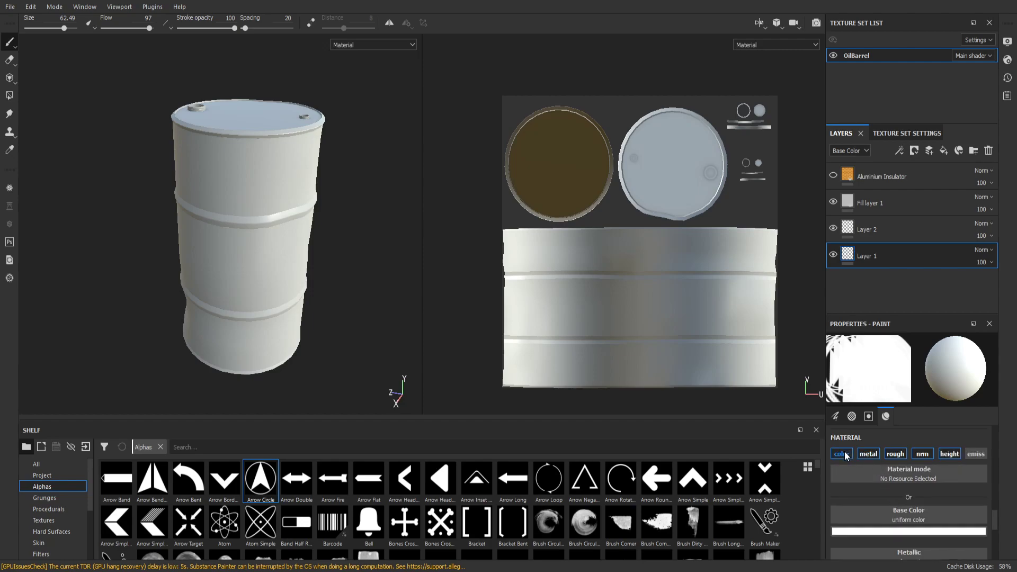
click(977, 454)
click(847, 453)
click(846, 453)
click(846, 453)
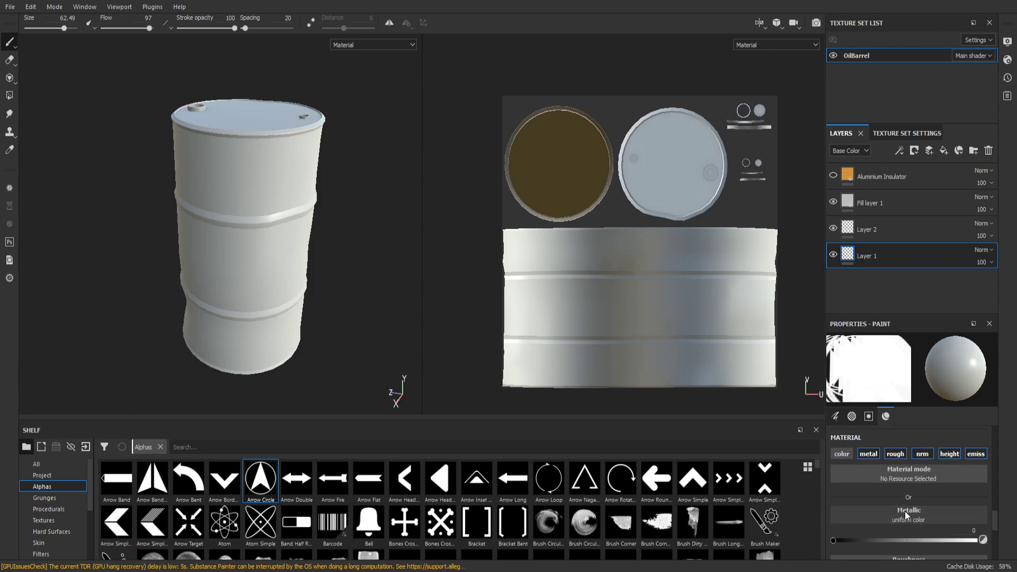
click(842, 454)
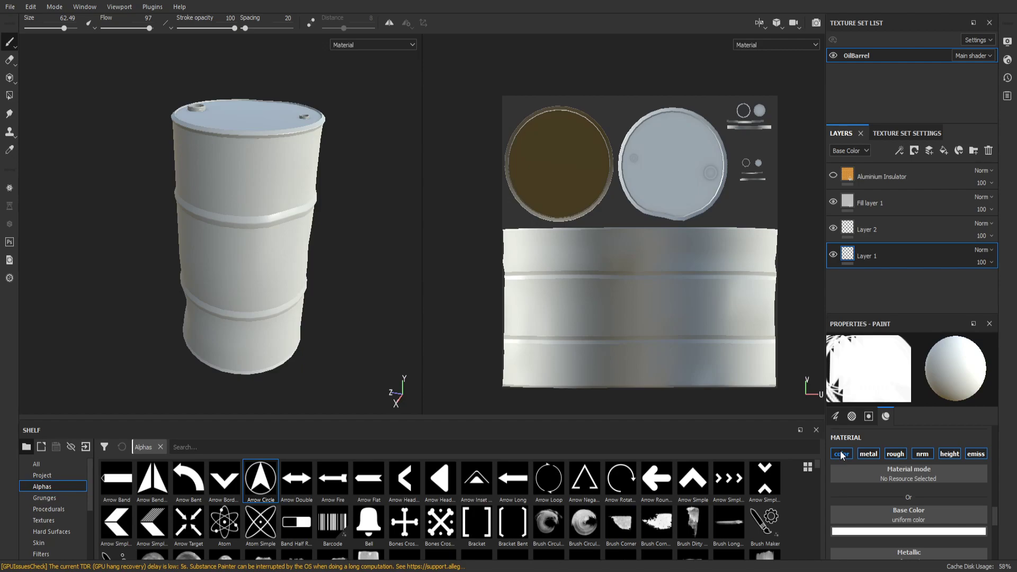
Disable the color, metal, rough, nrm and emiss channels so the brush paints only height
click(842, 454)
click(869, 453)
click(894, 454)
click(921, 453)
click(977, 453)
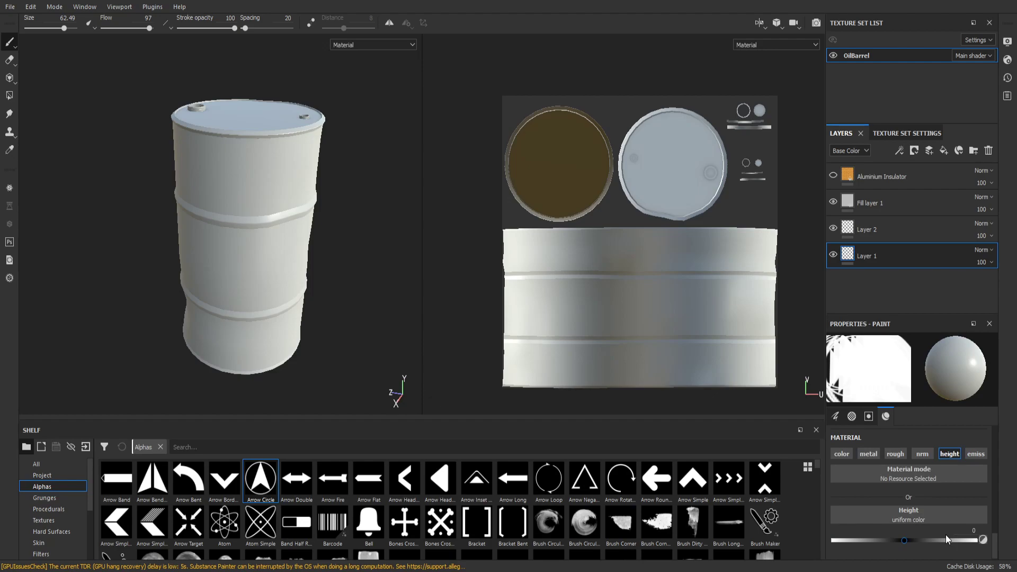
Stamp the Arrow Circle alpha on the barrel with height 0.7018, and undo the stamp
scroll(499, 397, down, 1)
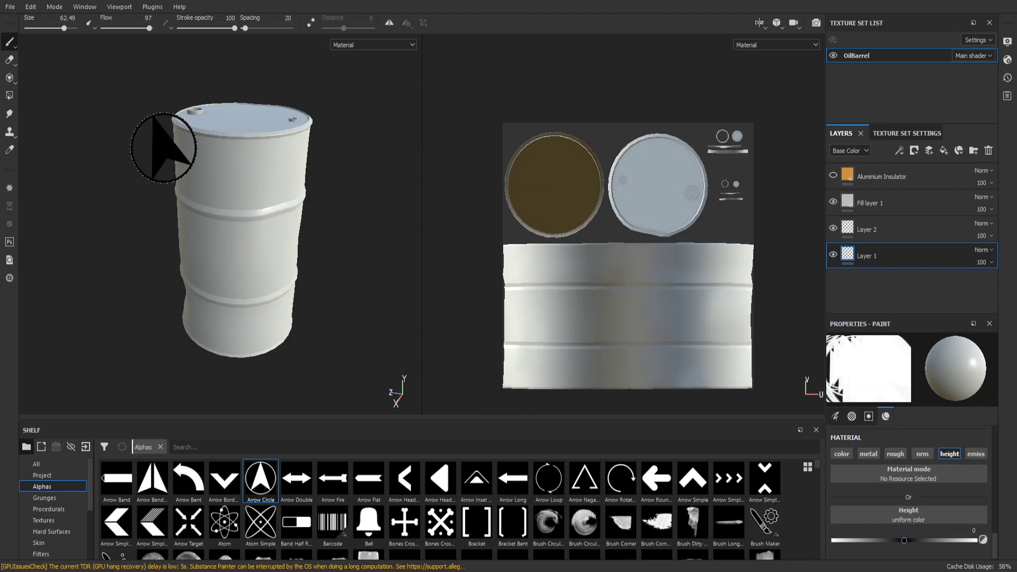
scroll(249, 254, up, 5)
scroll(258, 259, down, 5)
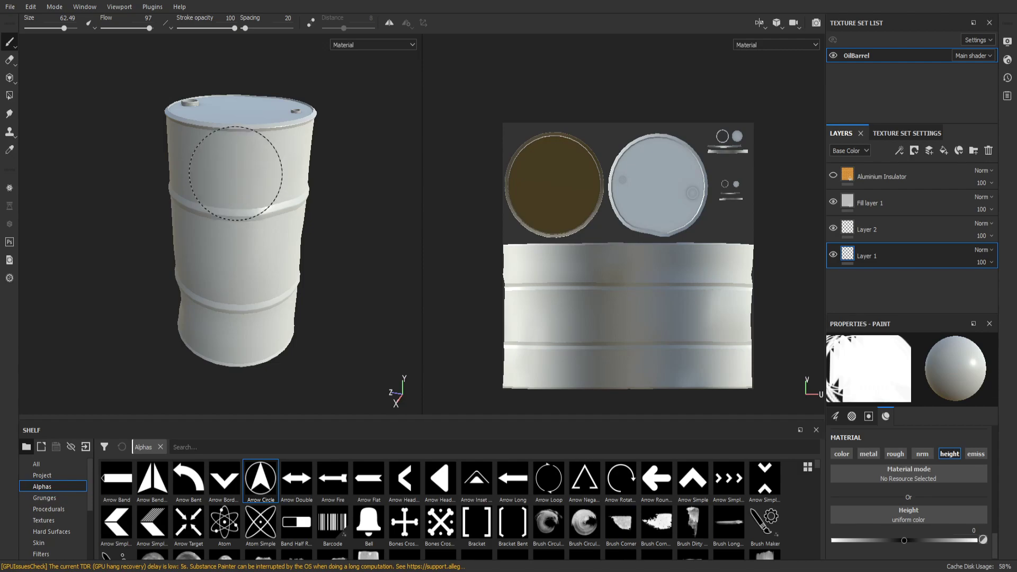
alt+drag(239, 240, 311, 220)
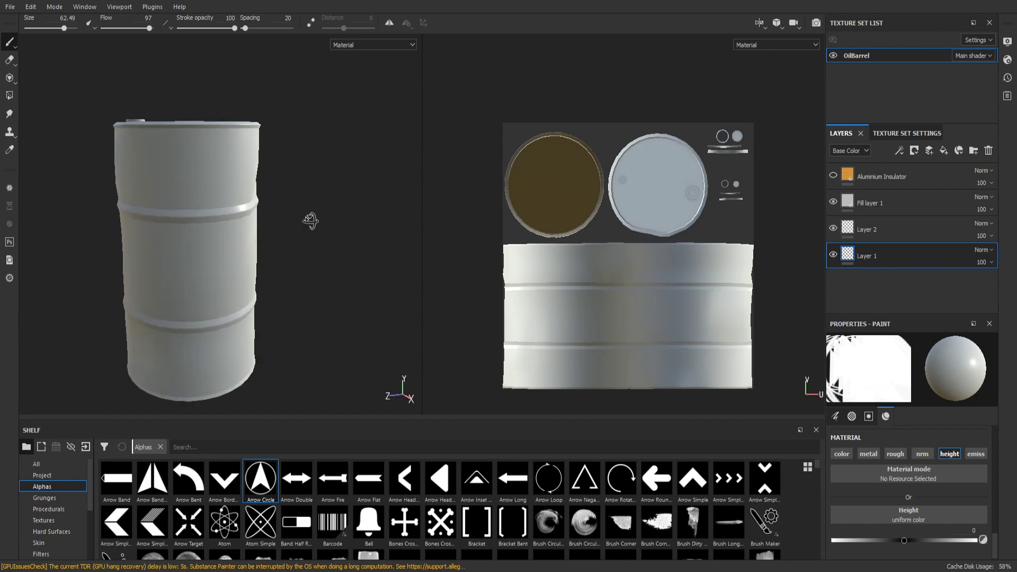
drag(904, 540, 954, 540)
click(188, 229)
key(ctrl+z)
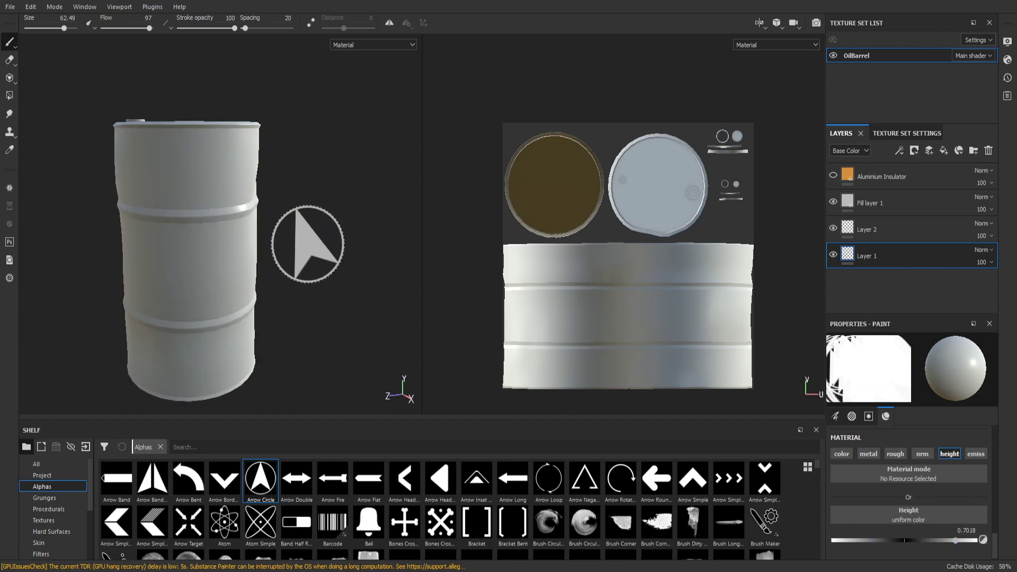
Set the brush height to 1 and stamp the raised Arrow Circle on the barrel's middle section
drag(913, 541, 914, 541)
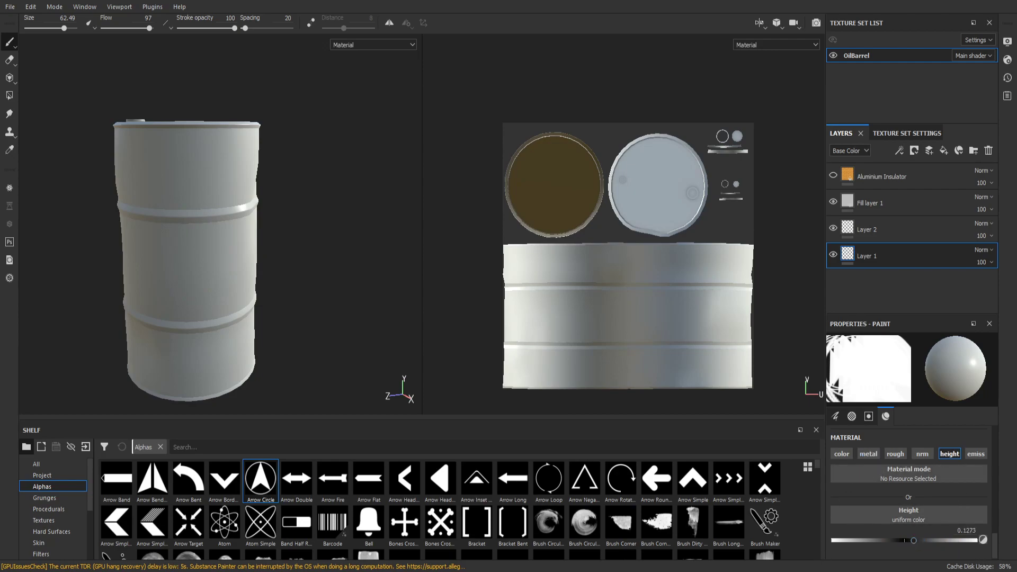
drag(909, 542, 906, 538)
mouse_move(907, 539)
mouse_down()
mouse_move(930, 542)
mouse_move(873, 537)
mouse_move(998, 560)
mouse_up()
click(197, 268)
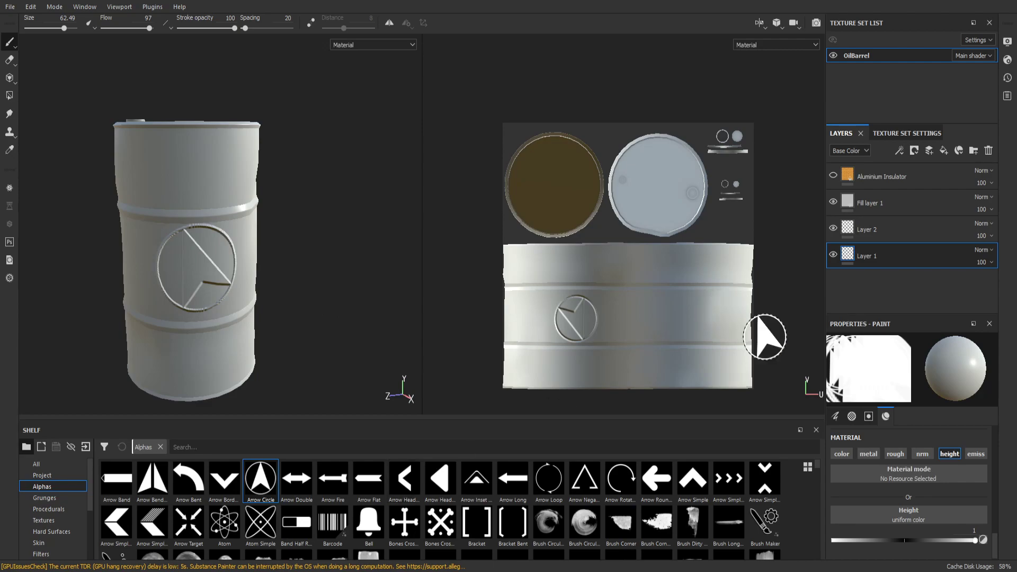
Set the brush height to -1 and stamp a recessed Arrow Circle on the barrel's upper section, above the first stamp
drag(924, 539, 836, 548)
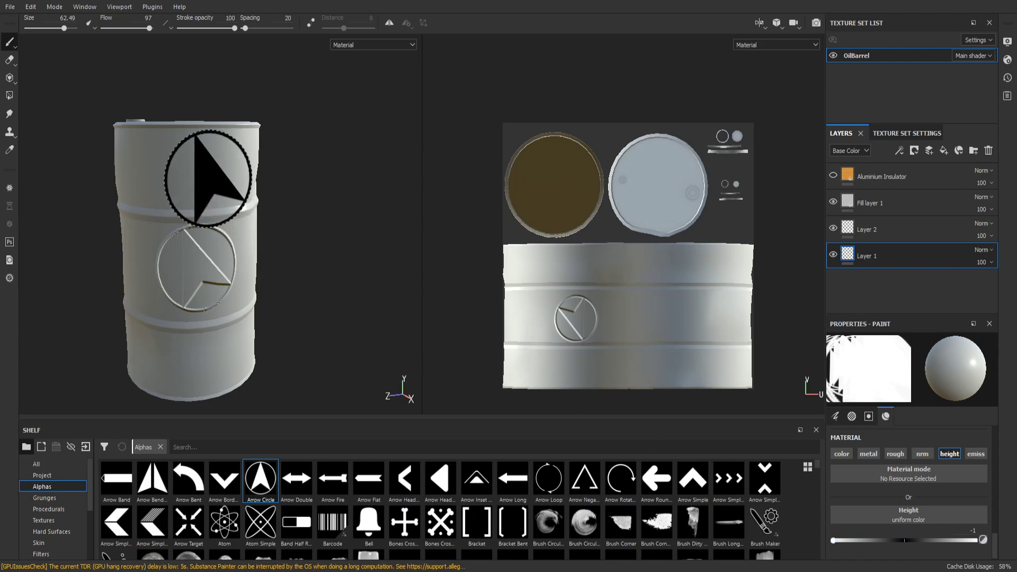
click(206, 178)
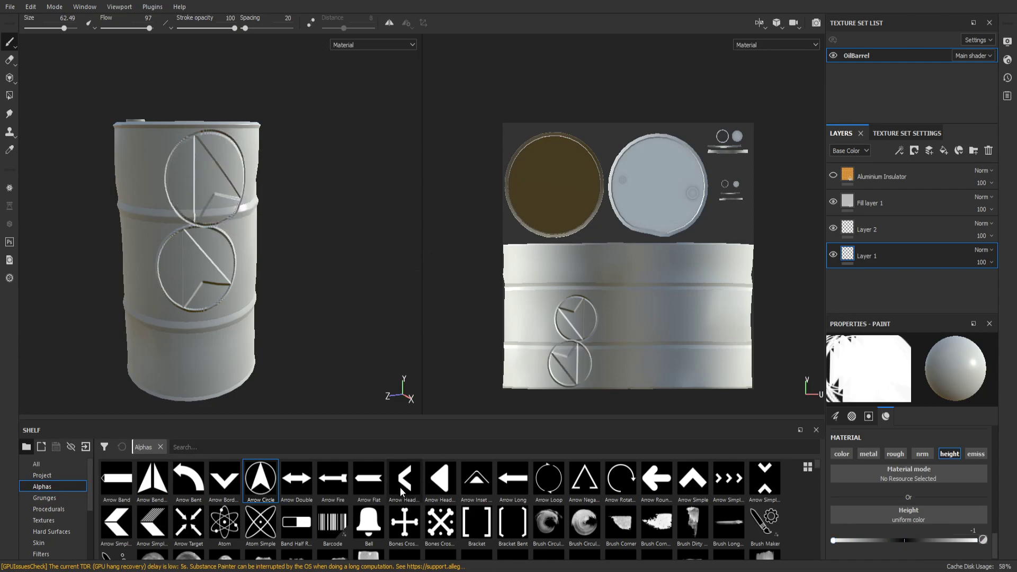
Switch to the Arrow Head Smooth alpha, set the flow to 50, and stamp three recessed arrowheads around the barrel's middle section
scroll(242, 256, up, 3)
scroll(243, 257, down, 4)
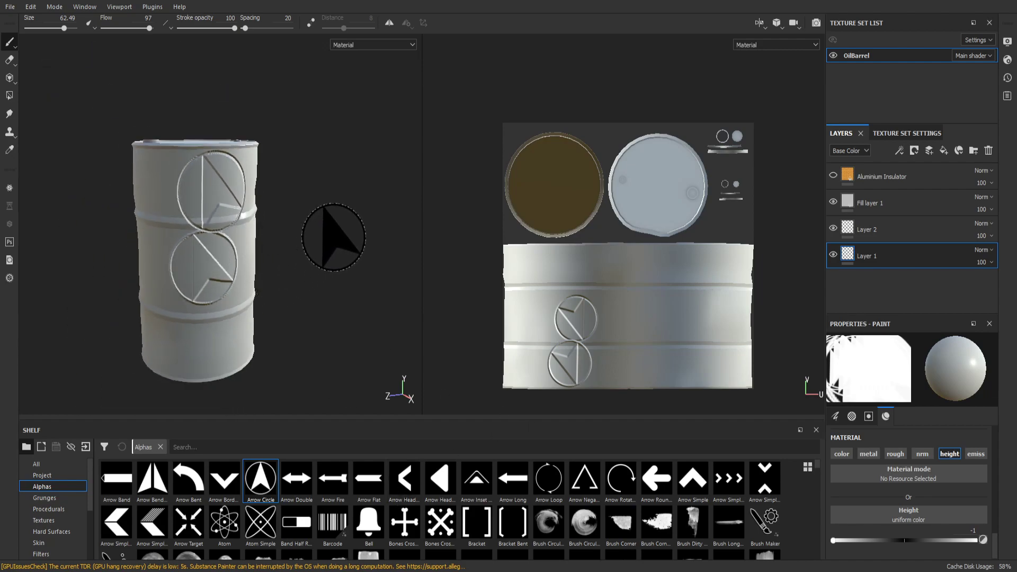
mouse_move(314, 289)
alt+mouse_down()
mouse_move(132, 212)
mouse_move(266, 205)
mouse_move(387, 243)
mouse_move(413, 275)
mouse_move(398, 386)
mouse_move(150, 198)
mouse_move(244, 250)
mouse_move(152, 247)
alt+mouse_up()
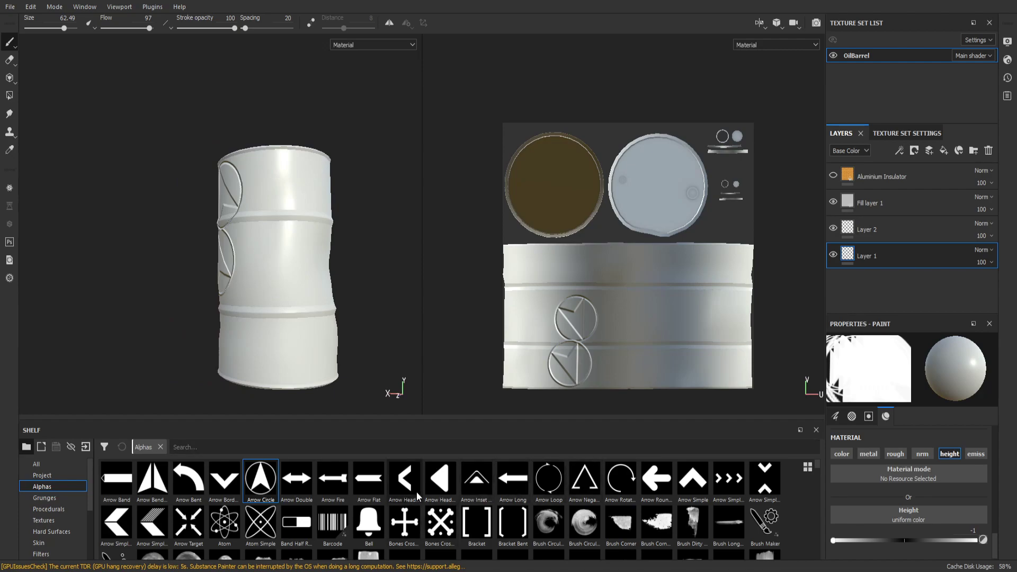
click(455, 476)
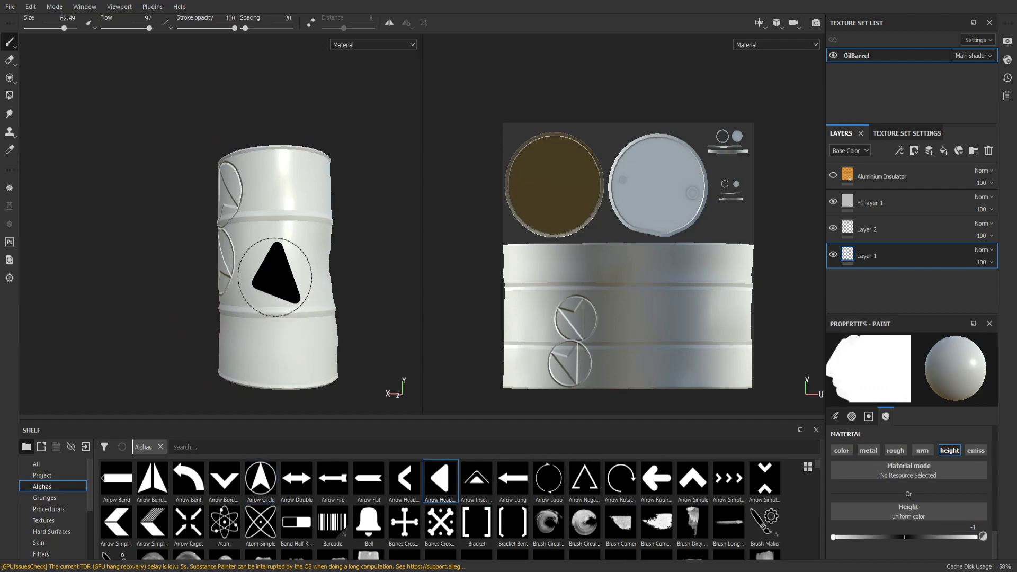
ctrl+drag(285, 272, 283, 273)
click(283, 273)
alt+drag(389, 316, 289, 329)
click(321, 278)
mouse_move(373, 311)
alt+mouse_down()
mouse_move(278, 306)
mouse_move(372, 315)
alt+mouse_up()
click(279, 292)
Toggle symmetry painting, leaving it on, and bring the barrel's symmetry line into view
click(389, 23)
scroll(319, 317, up, 5)
scroll(308, 322, up, 5)
click(390, 23)
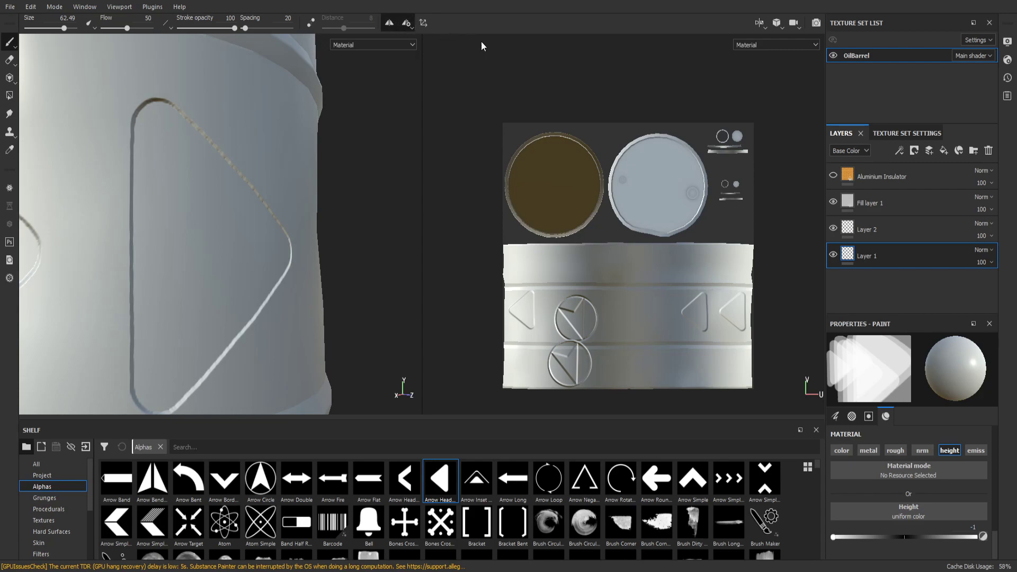
key(l)
scroll(310, 239, down, 8)
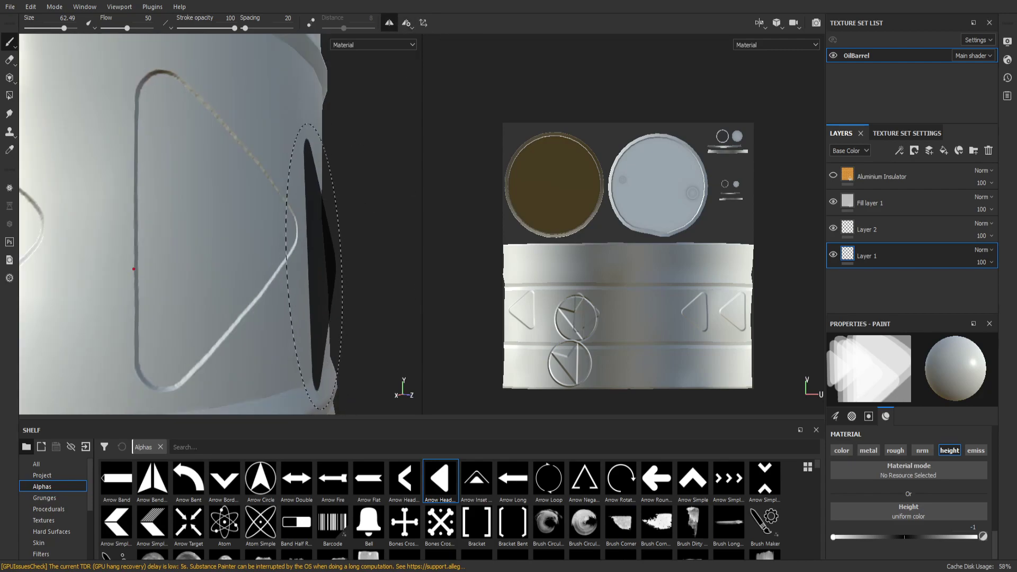
alt+drag(322, 260, 398, 265)
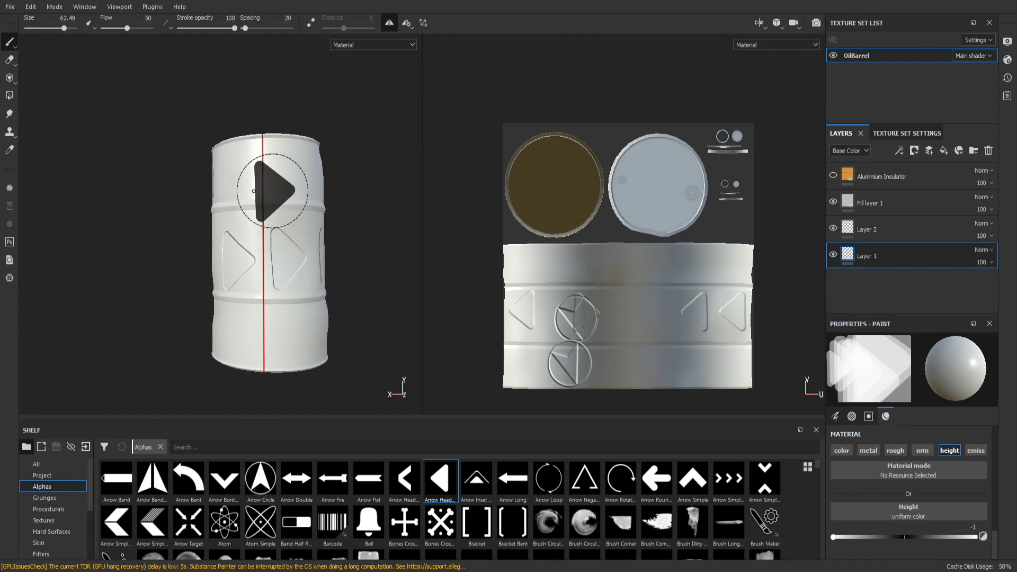
Rotate the arrowhead brush to point upward, stamp it mirrored on the barrel's upper section, and stamp it on the lower section with height 1
ctrl+drag(275, 183, 289, 182)
click(283, 170)
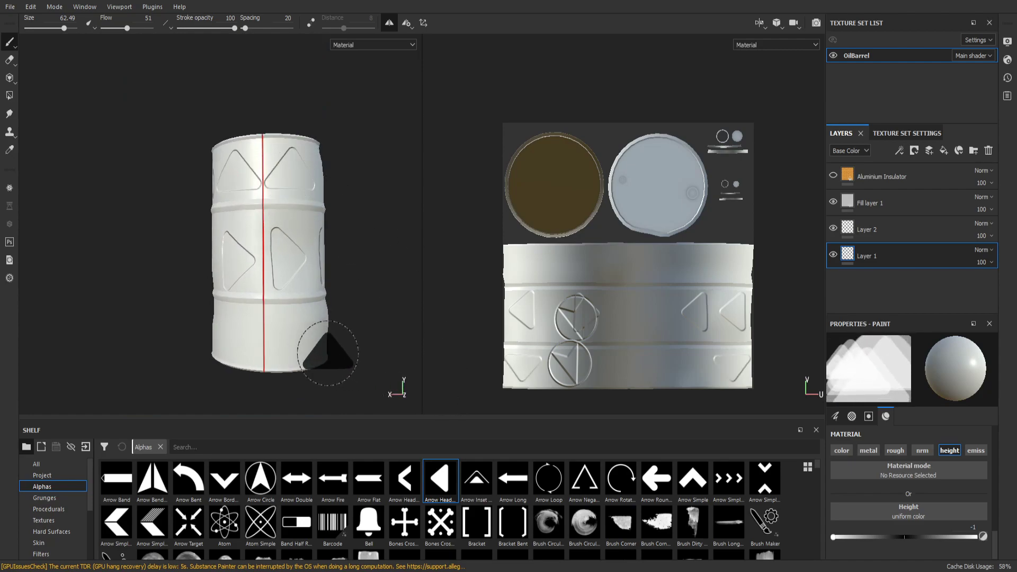
drag(833, 537, 943, 537)
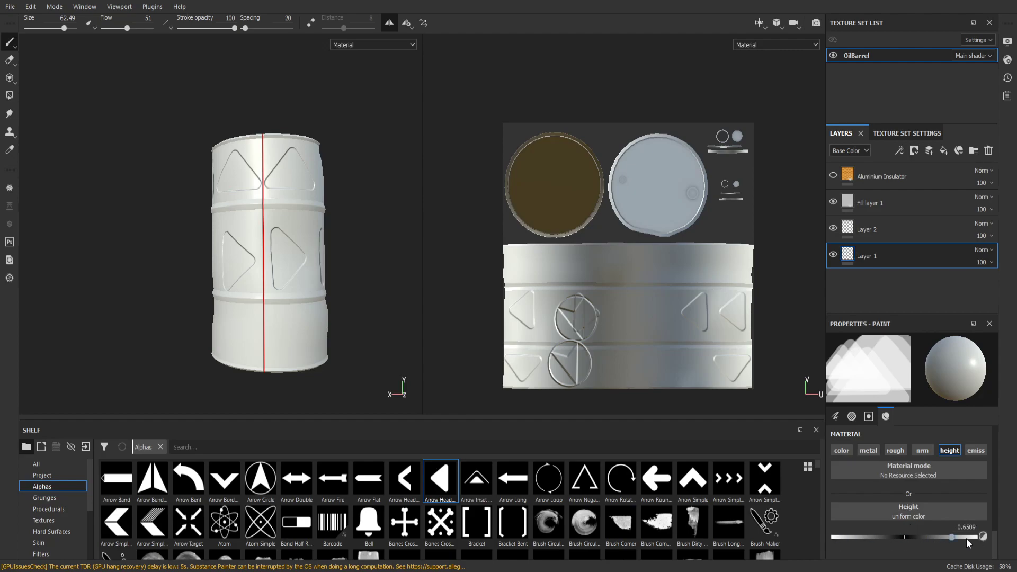
click(298, 332)
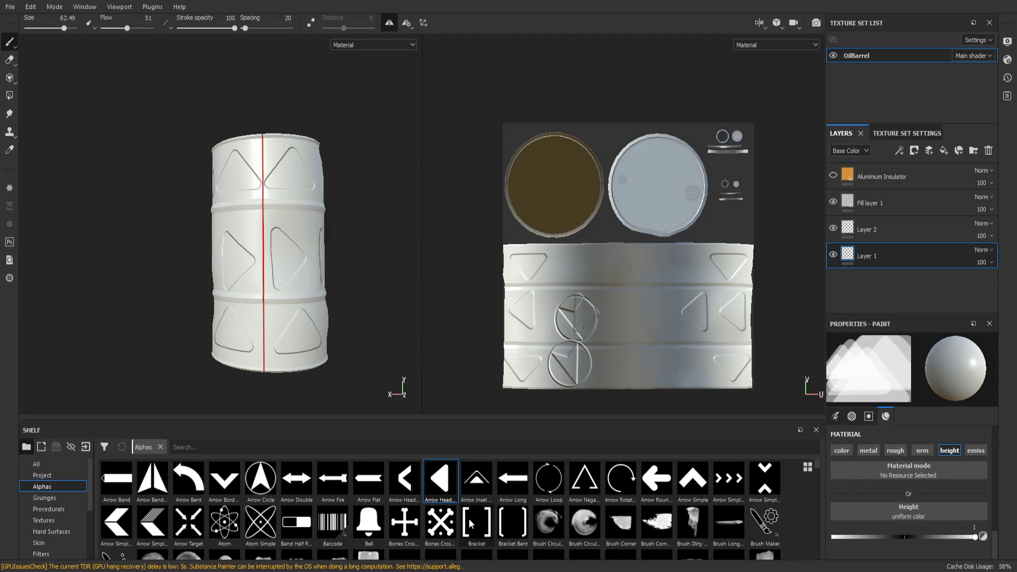
scroll(334, 280, down, 2)
scroll(344, 277, up, 4)
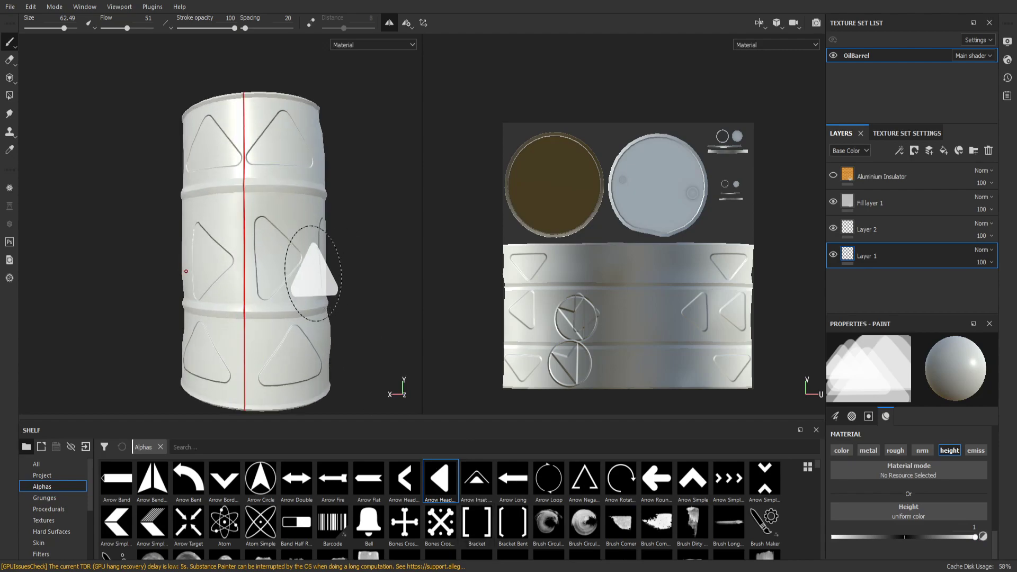
mouse_move(313, 273)
alt+mouse_down()
mouse_move(217, 272)
mouse_move(282, 118)
mouse_move(377, 260)
mouse_move(423, 302)
mouse_move(498, 304)
mouse_move(275, 334)
mouse_move(333, 265)
mouse_move(334, 177)
mouse_move(329, 294)
mouse_move(313, 278)
alt+mouse_up()
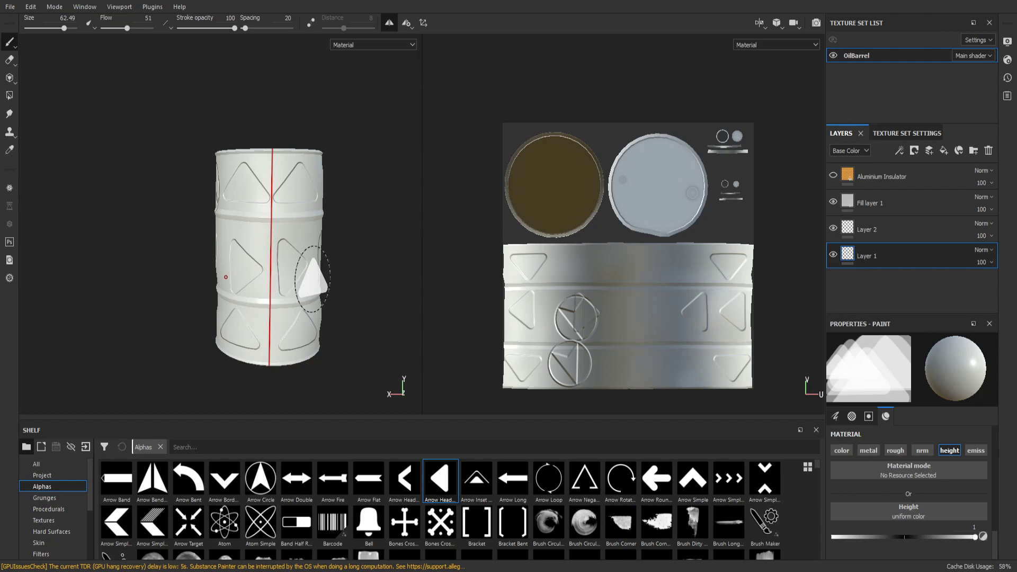
Search the alphas for "minus" and apply the Sign Minus alpha to the brush
scroll(511, 480, down, 10)
scroll(510, 504, up, 2)
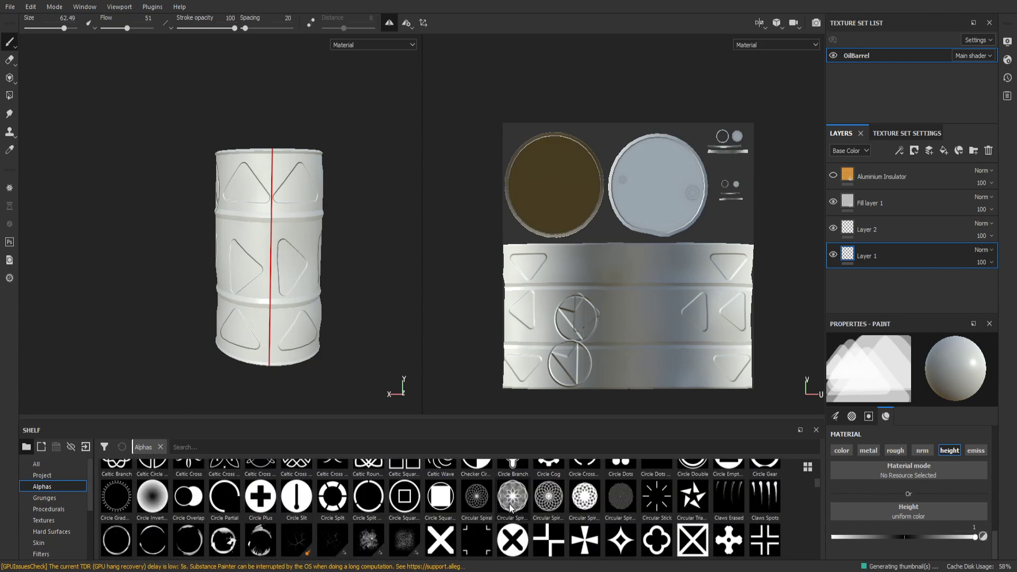
scroll(544, 505, down, 6)
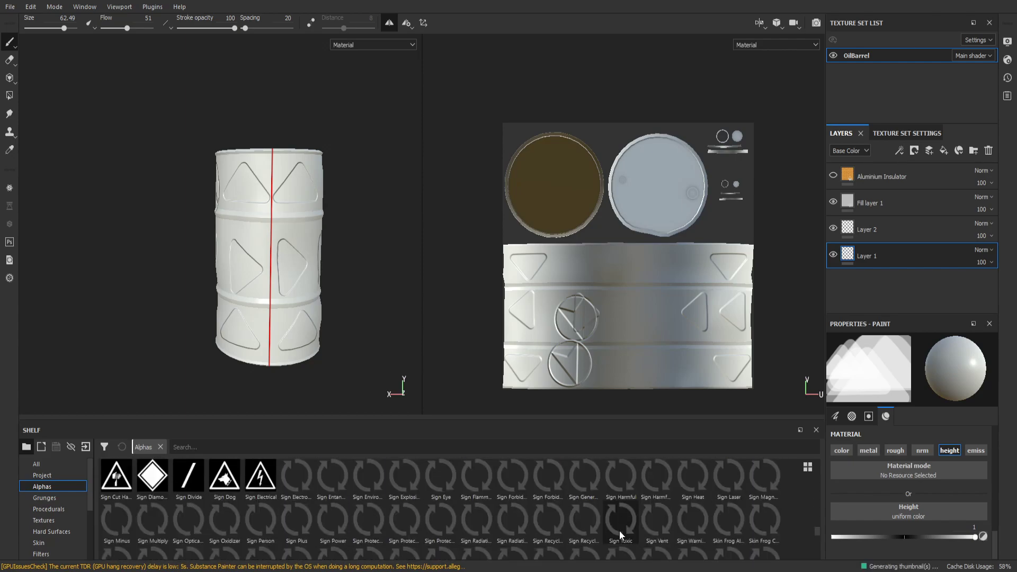
scroll(614, 519, down, 10)
click(232, 445)
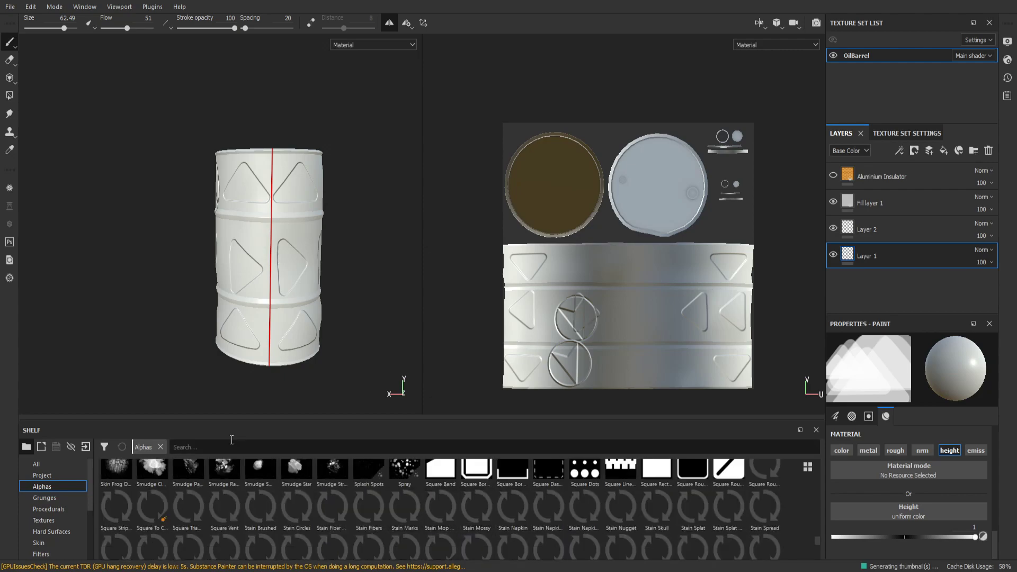
text(minus)
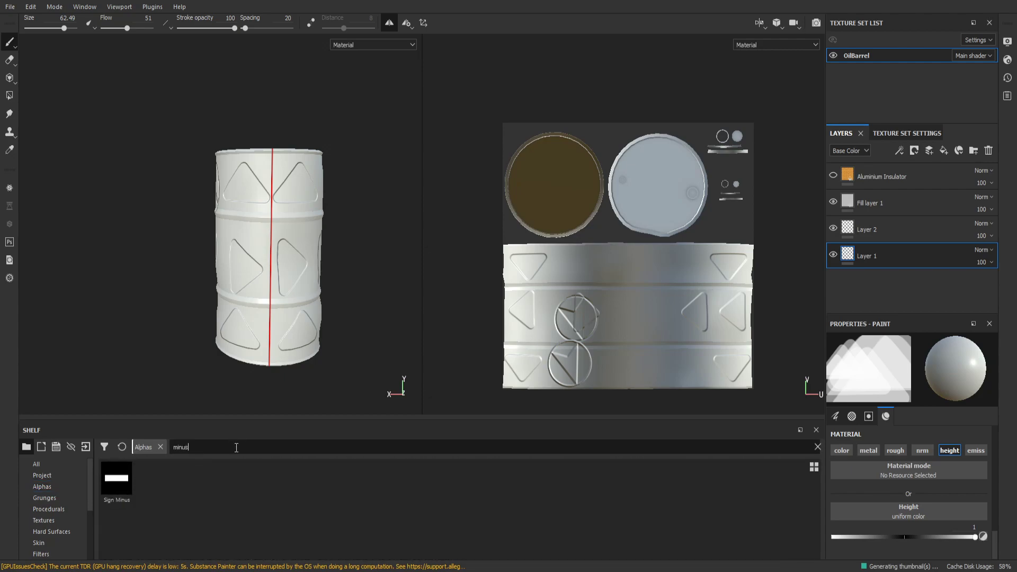
click(119, 479)
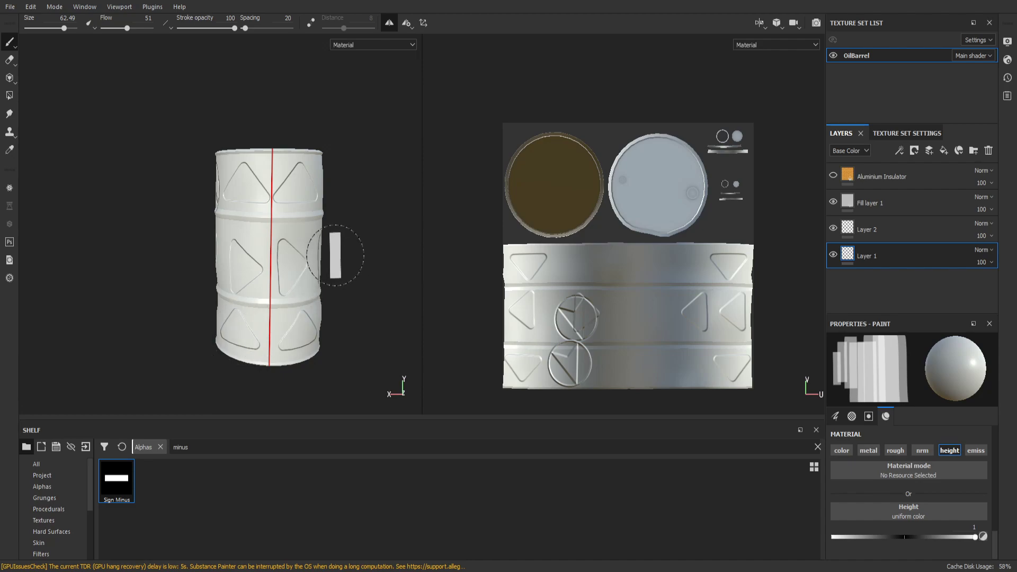
Try painting a freehand vertical Sign Minus stroke down the barrel's side with symmetry, and undo it
mouse_move(329, 250)
alt+mouse_down()
mouse_move(238, 250)
mouse_move(319, 225)
mouse_move(302, 218)
mouse_move(340, 248)
mouse_move(251, 261)
alt+mouse_up()
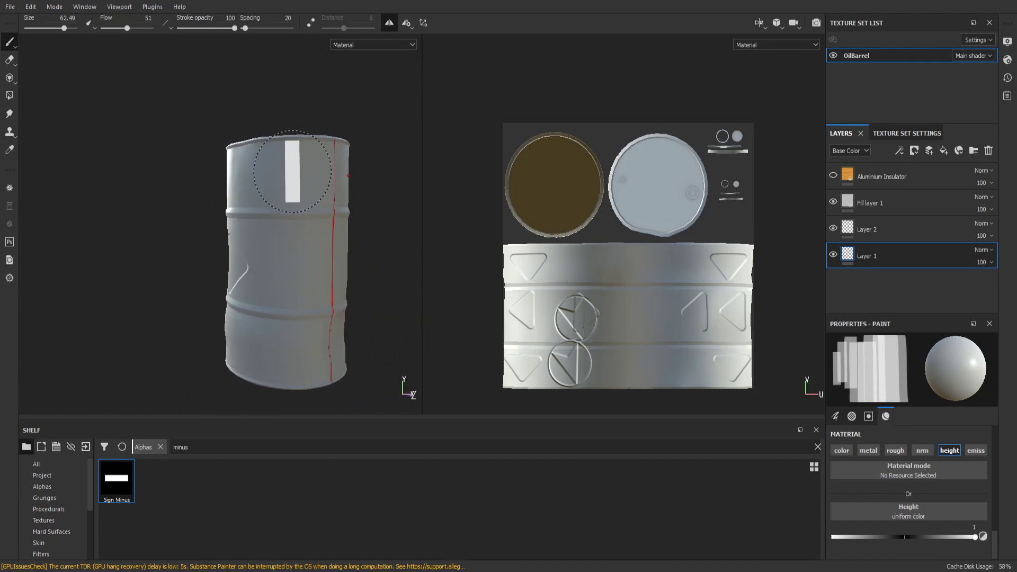
drag(292, 172, 297, 351)
key(ctrl+z)
key(ctrl+z)
key(ctrl+z)
key(ctrl+z)
key(ctrl+z)
key(ctrl+z)
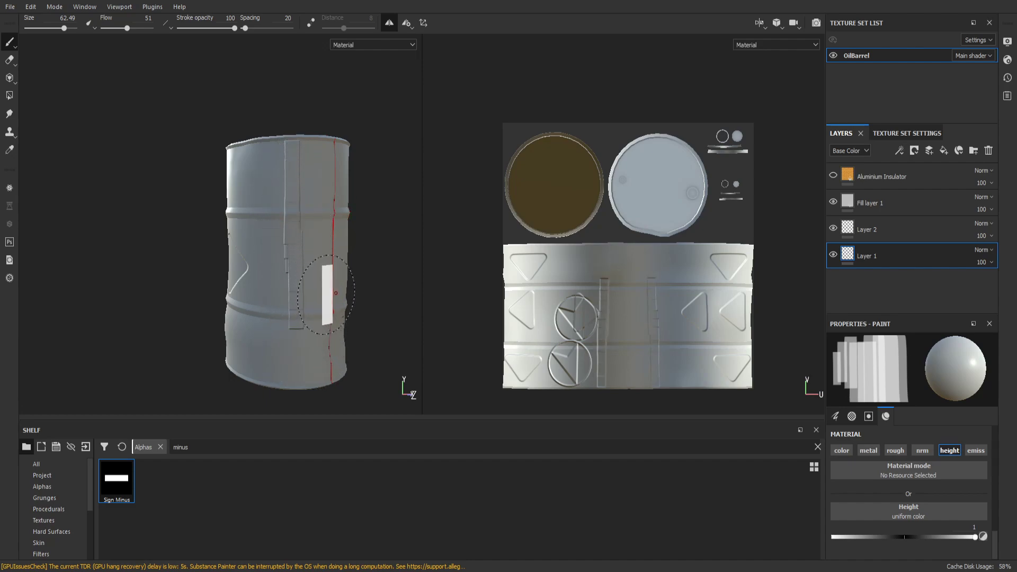
key(ctrl+z)
key(ctrl+z)
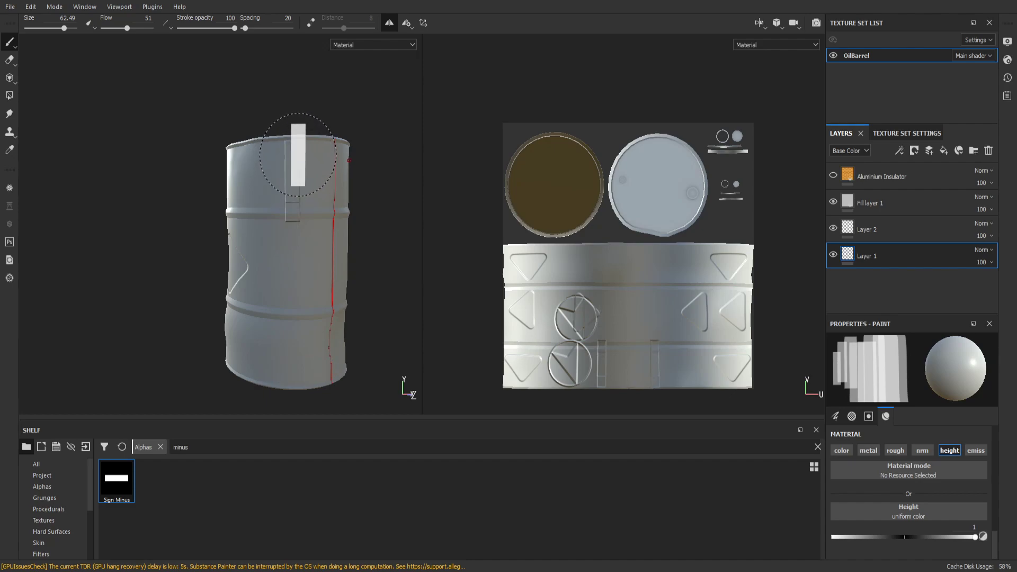
Paint a straight, mirrored Sign Minus stroke down the barrel's side, from the upper section to near the base
click(294, 172)
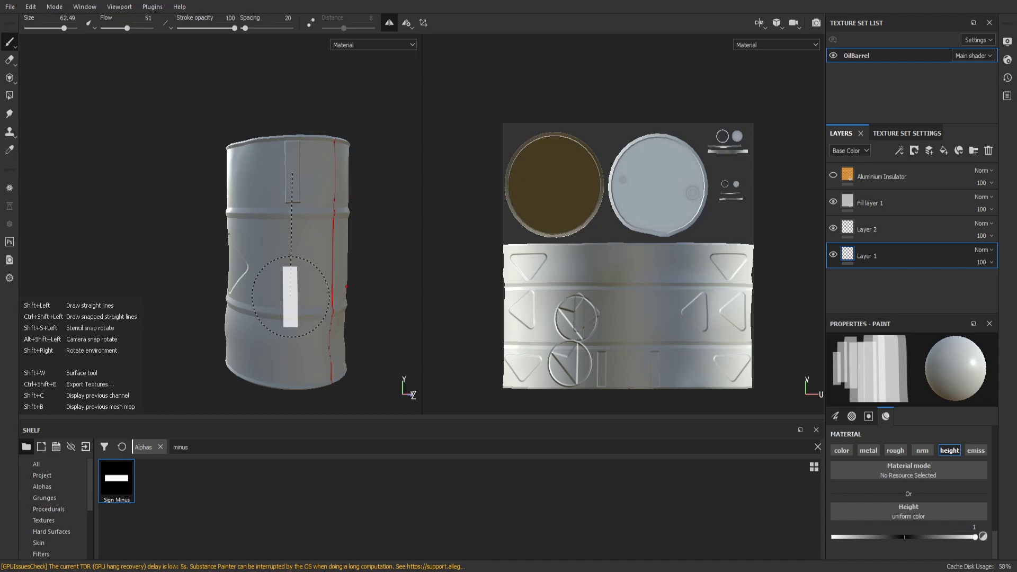
shift+click(292, 359)
scroll(273, 228, up, 1)
scroll(272, 228, up, 2)
scroll(272, 264, down, 5)
alt+drag(270, 337, 300, 316)
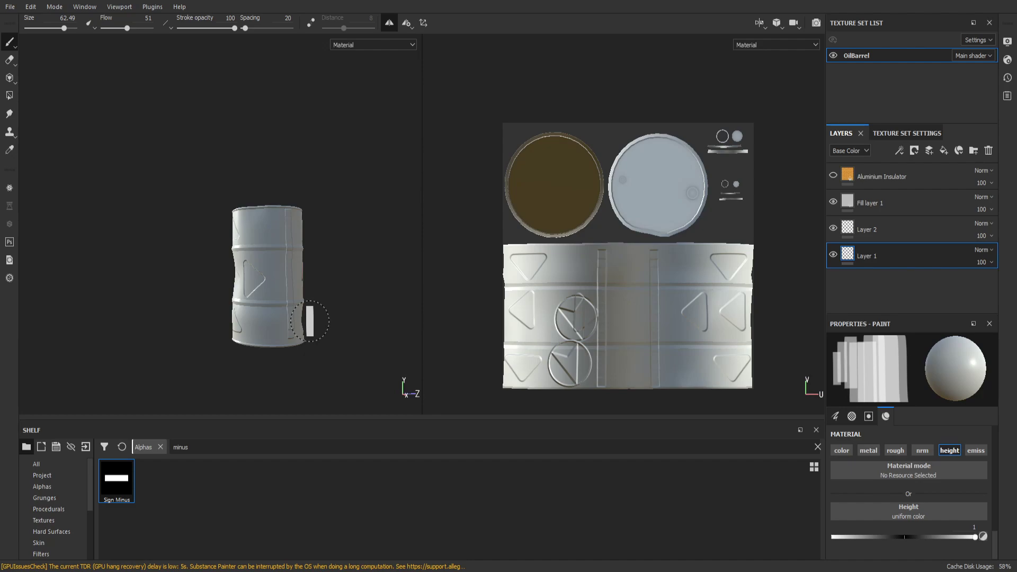
Examine the mirrored arrowheads and vertical strokes around the barrel from several sides and distances
mouse_move(310, 321)
alt+mouse_down()
mouse_move(257, 302)
mouse_move(392, 327)
mouse_move(370, 315)
mouse_move(288, 318)
alt+mouse_up()
scroll(255, 301, up, 5)
click(291, 318)
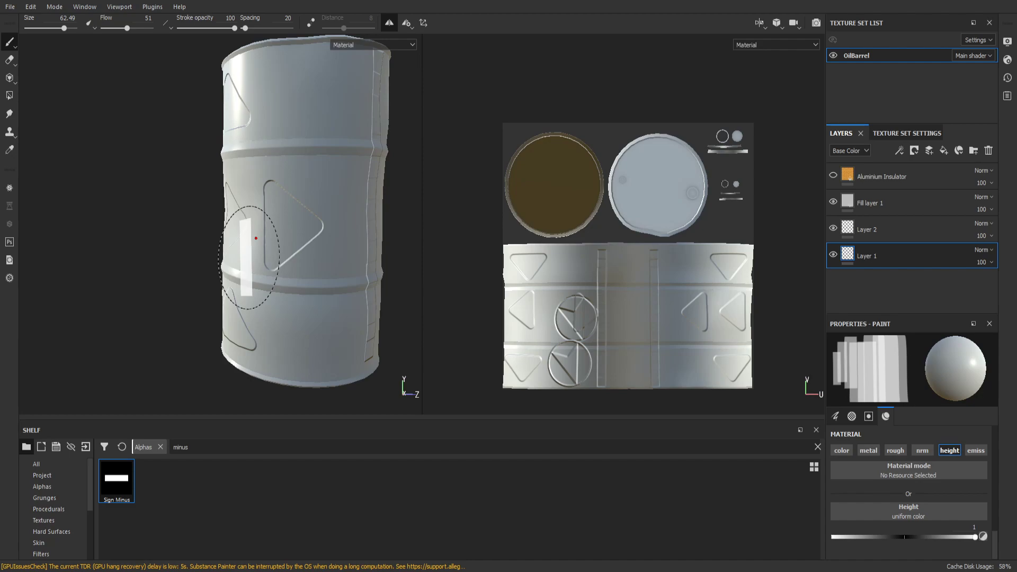
scroll(249, 250, up, 3)
scroll(243, 247, down, 5)
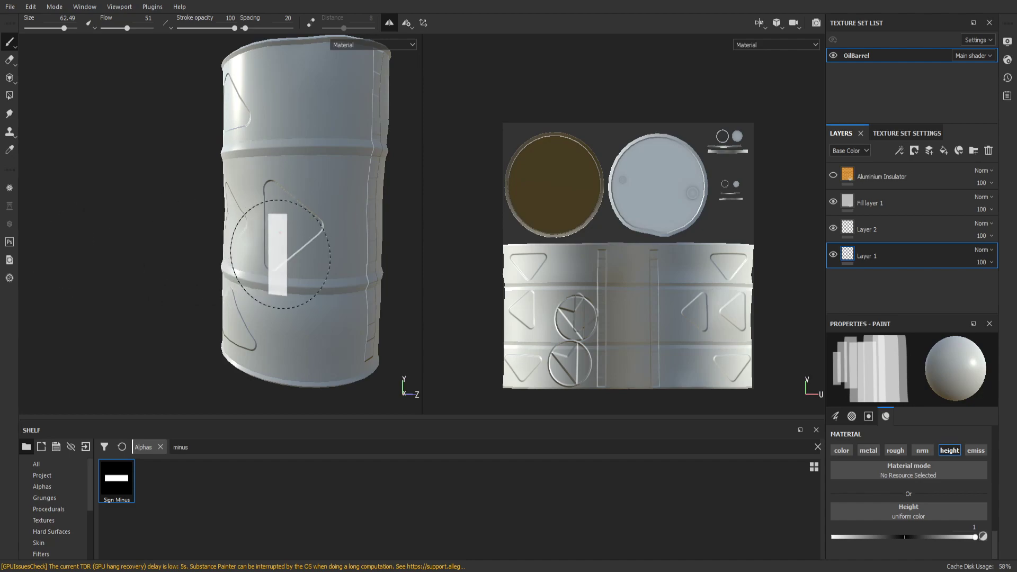
alt+drag(243, 247, 272, 227)
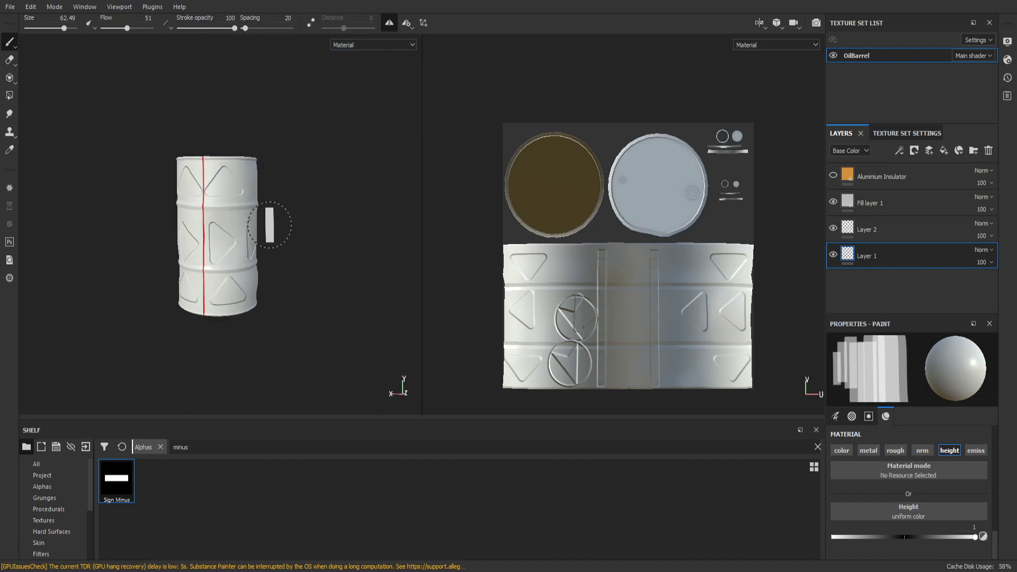
scroll(249, 227, up, 4)
scroll(259, 238, down, 1)
alt+middle_drag(291, 248, 329, 251)
alt+drag(332, 252, 276, 251)
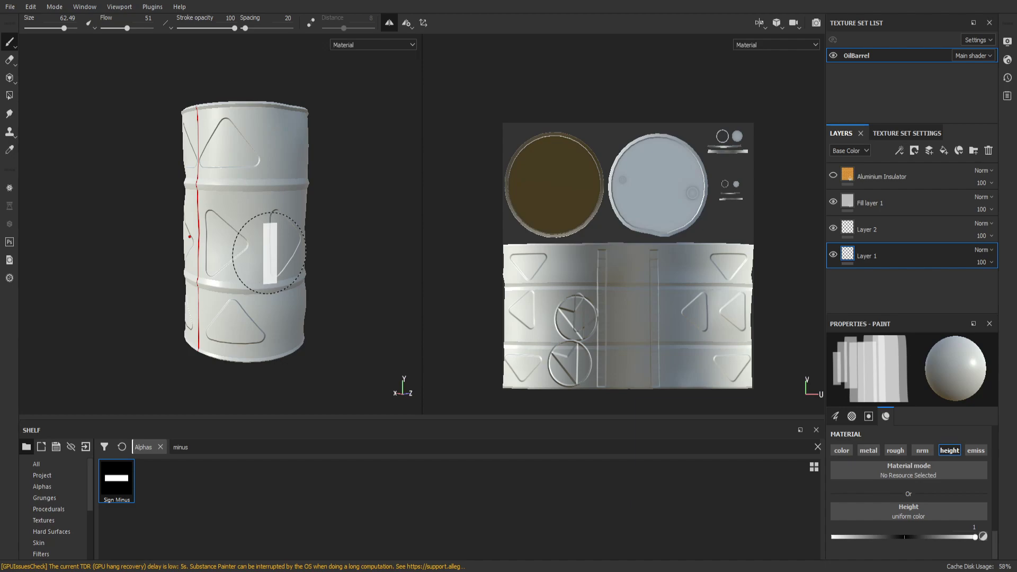
click(269, 253)
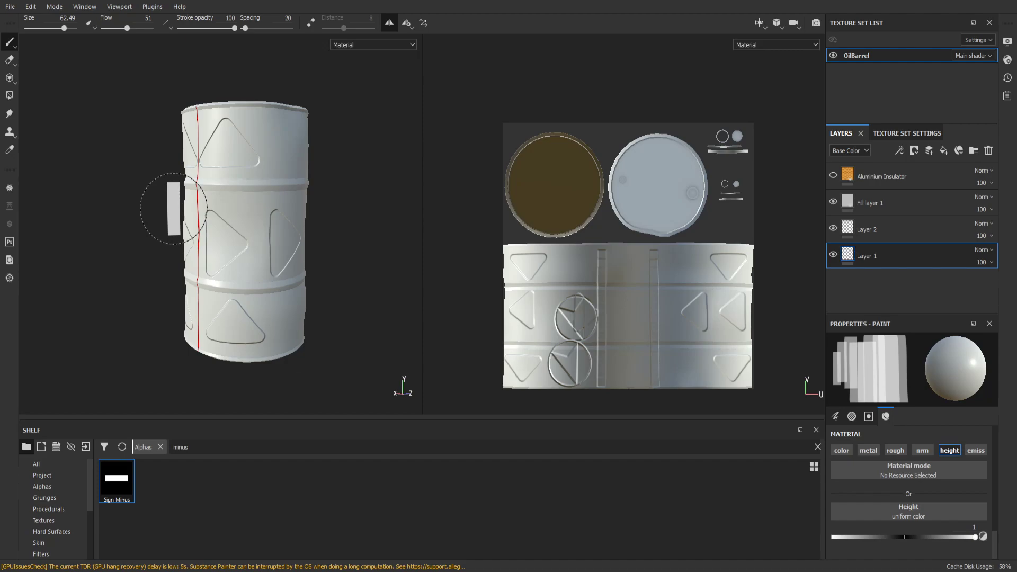
scroll(266, 197, up, 5)
scroll(356, 311, down, 5)
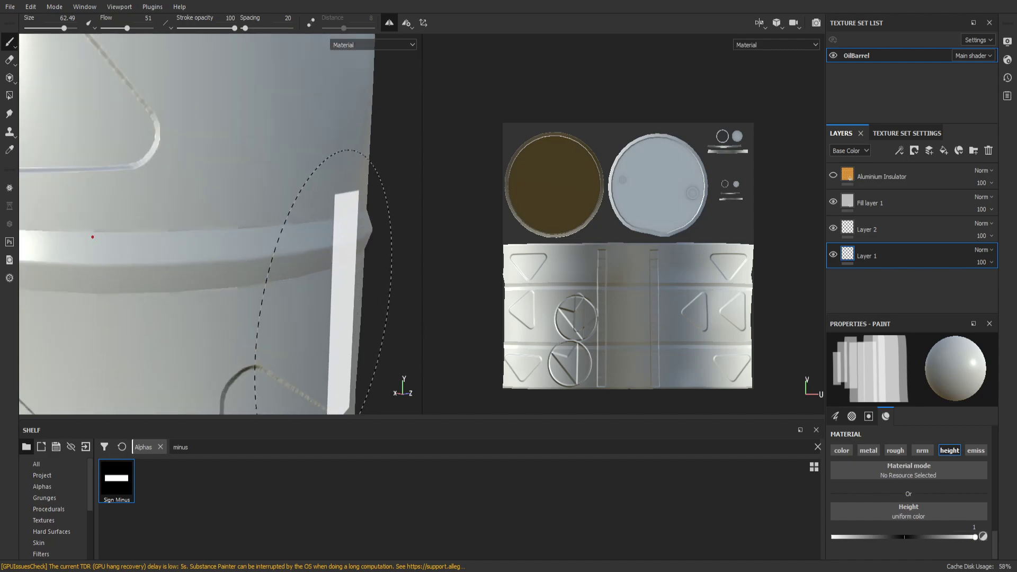
alt+drag(356, 311, 280, 234)
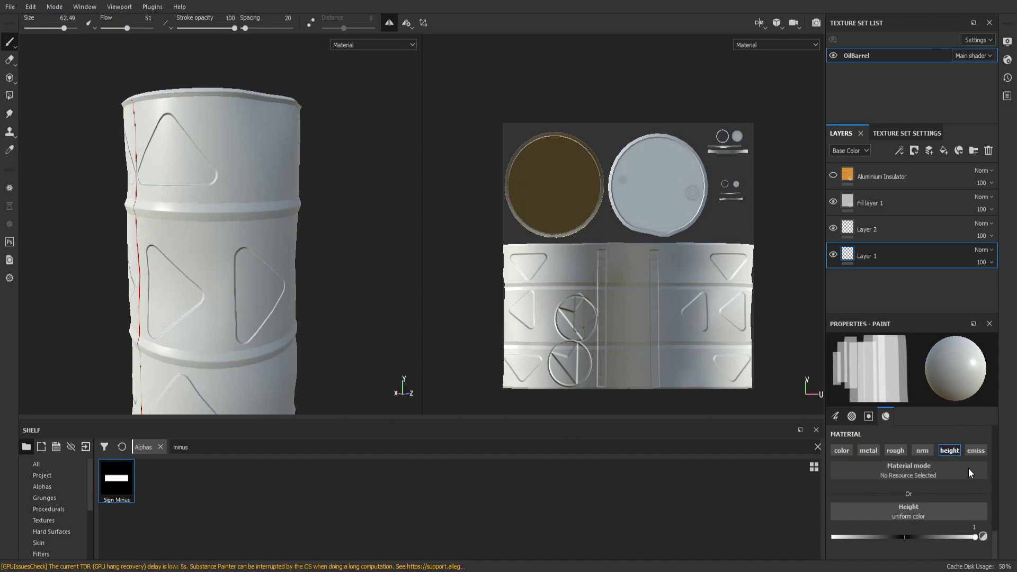
Turn off the brush material's height channel and enable its color, metal and rough channels
scroll(971, 473, up, 2)
scroll(854, 515, down, 1)
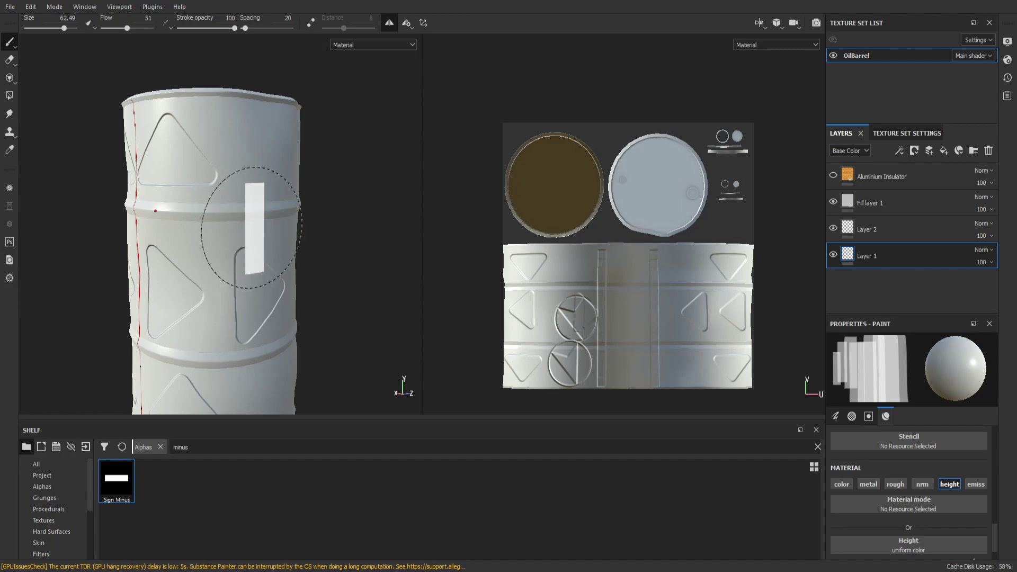
click(949, 483)
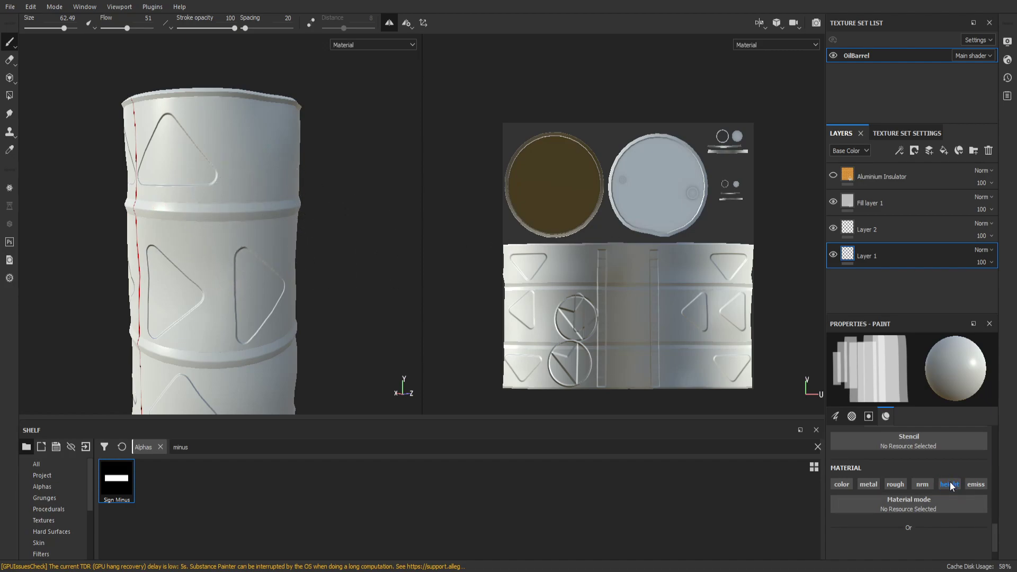
click(845, 484)
scroll(844, 479, down, 1)
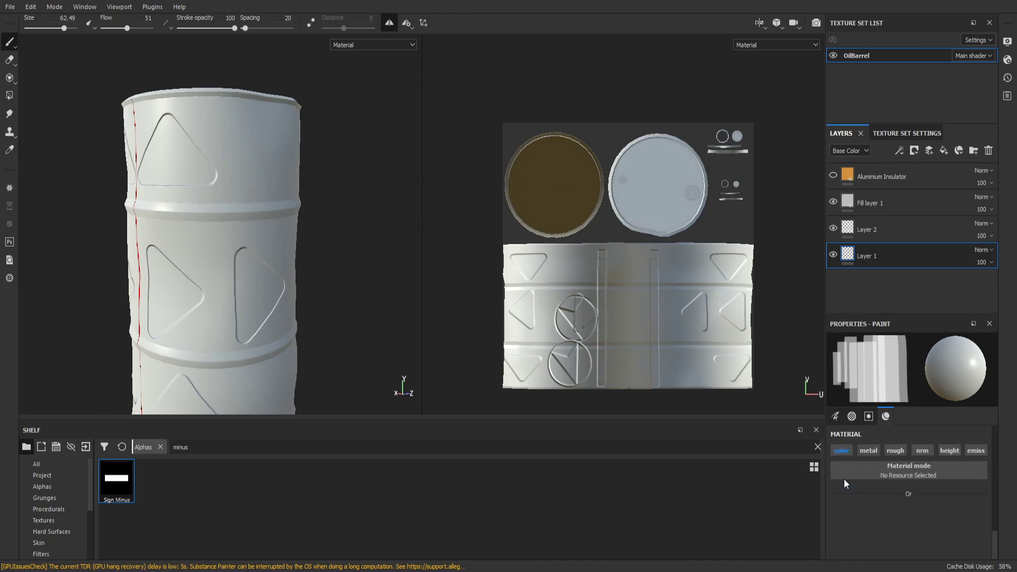
click(838, 450)
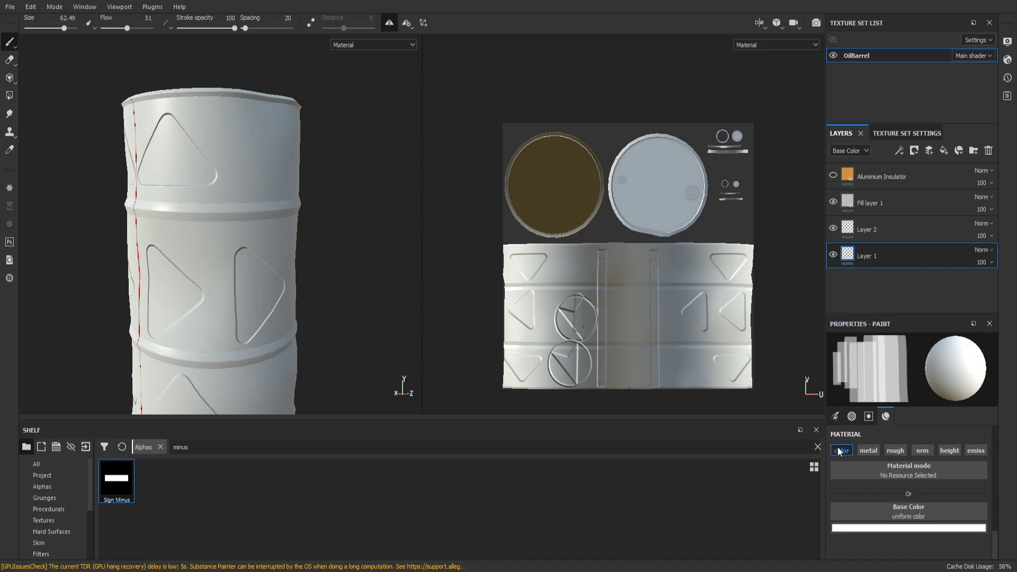
click(871, 452)
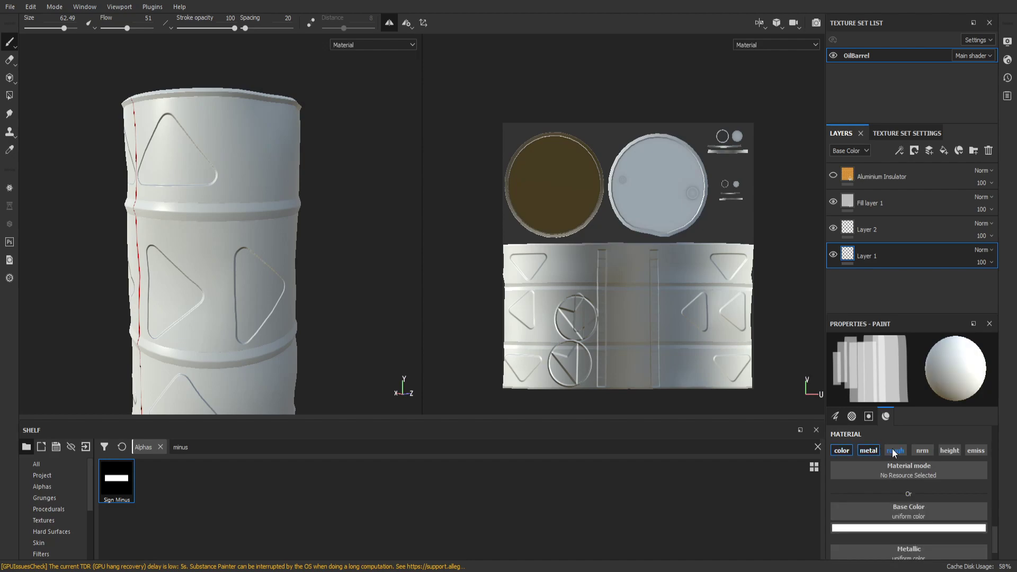
click(891, 448)
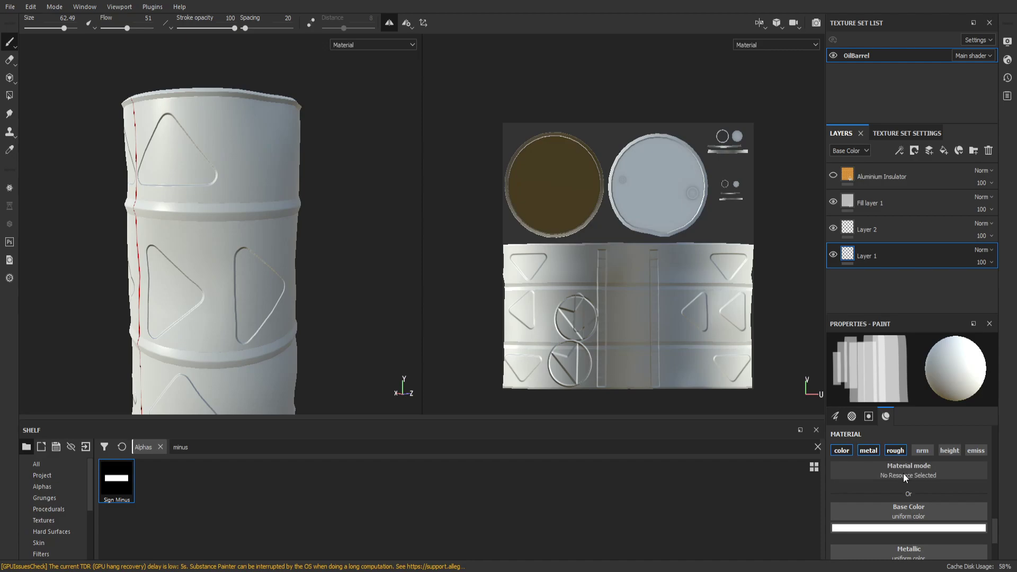
Raise the brush material's metallic value to 1 and return it to 0
scroll(903, 473, down, 1)
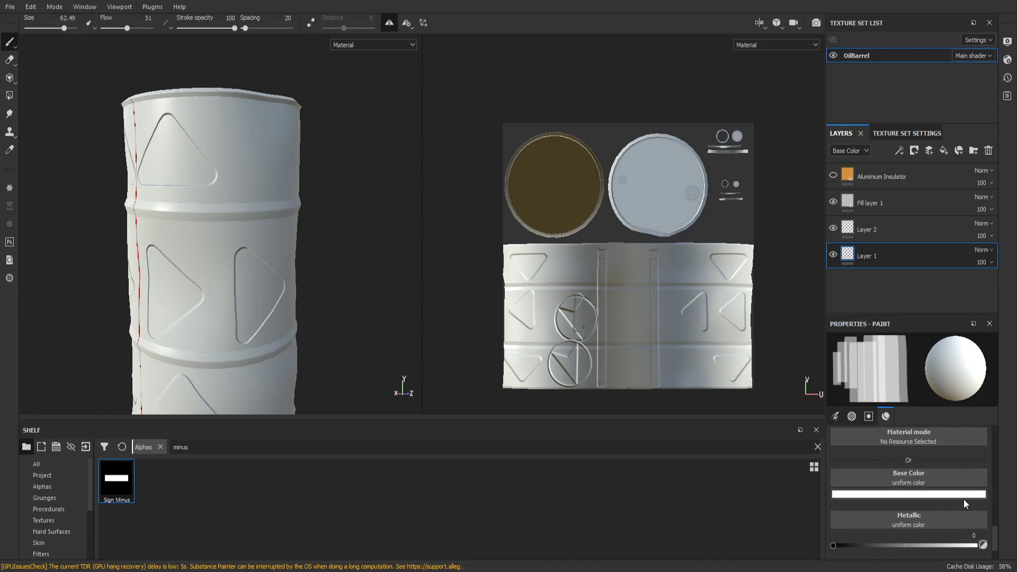
scroll(830, 453, down, 1)
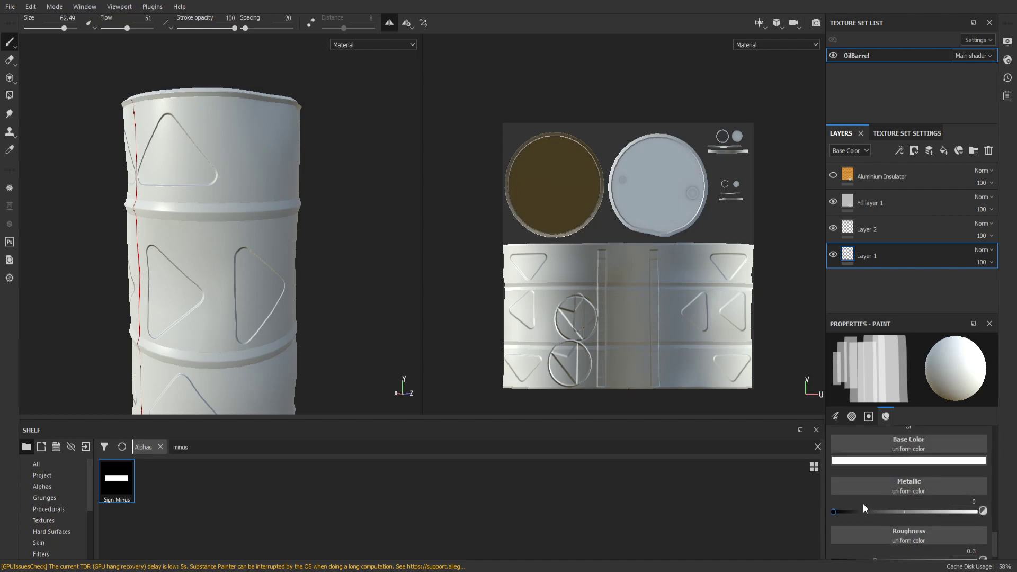
scroll(882, 497, down, 1)
drag(835, 500, 983, 500)
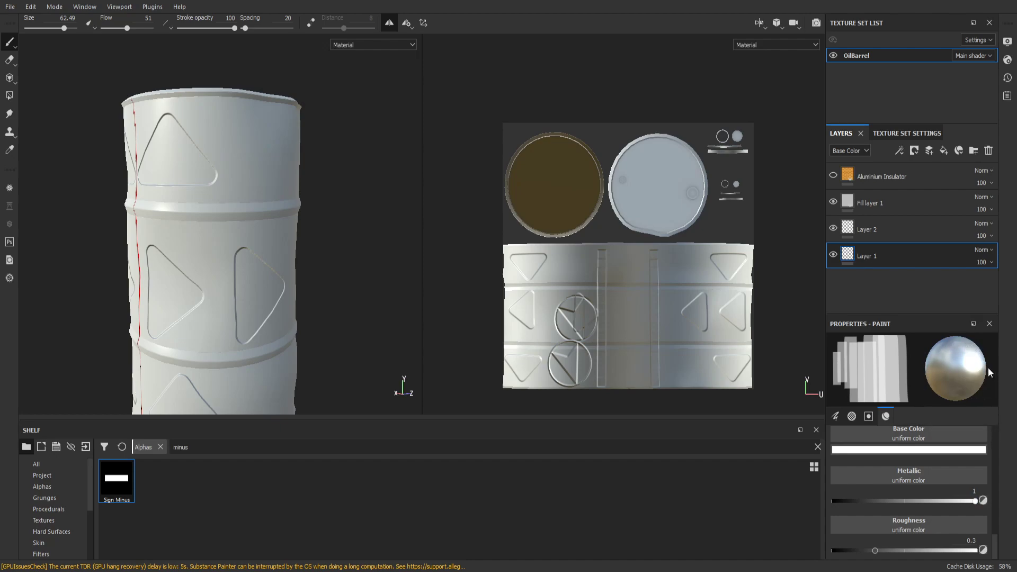
key(ctrl+z)
drag(964, 506, 819, 506)
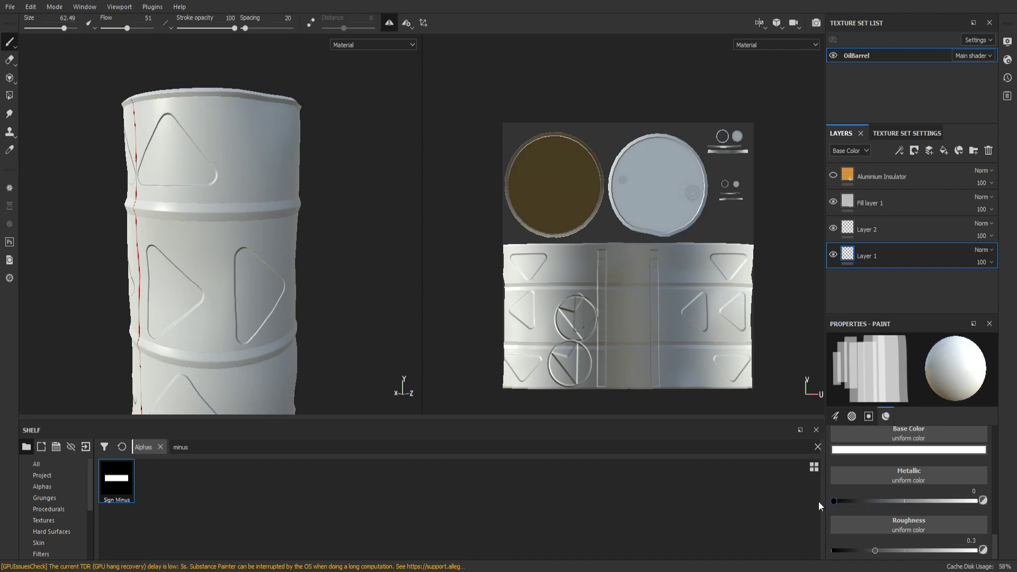
Try a higher roughness on the brush material, and set the roughness to 0
drag(875, 554, 940, 548)
drag(875, 542, 757, 528)
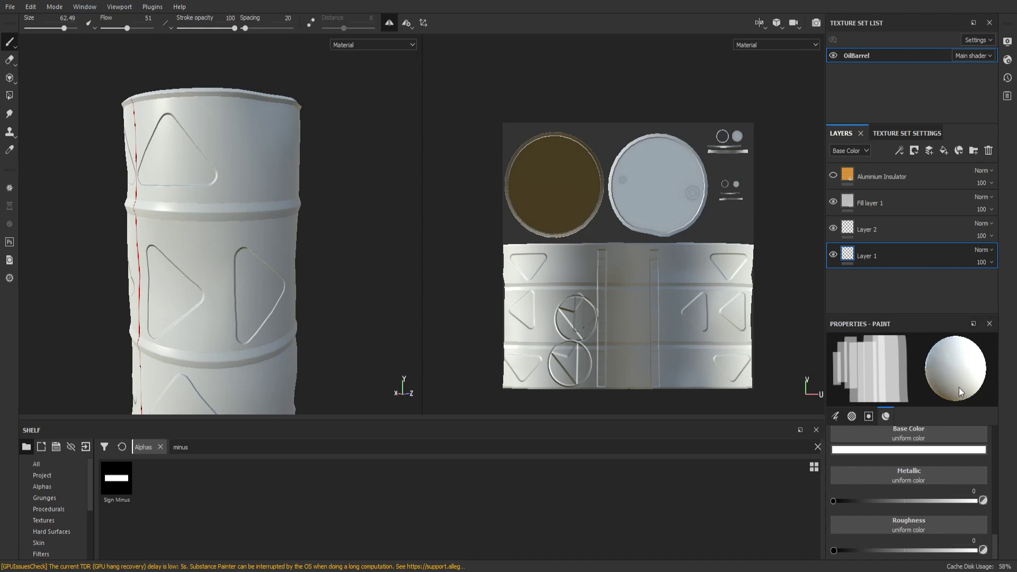
click(836, 550)
Browse the shelf's Brushes collection and select the Basic Soft brush
drag(993, 536, 996, 486)
scroll(869, 524, down, 2)
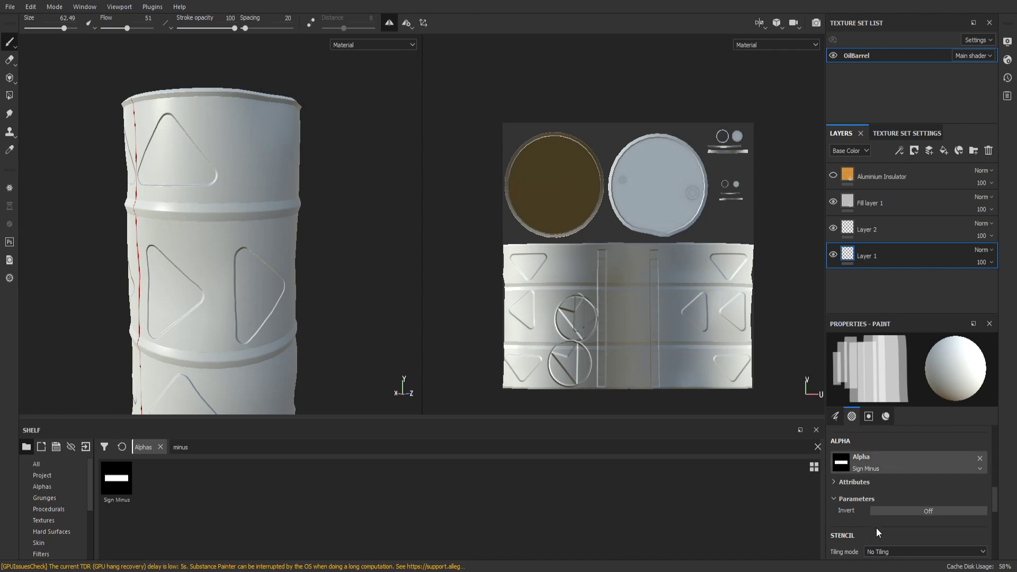
scroll(65, 529, down, 3)
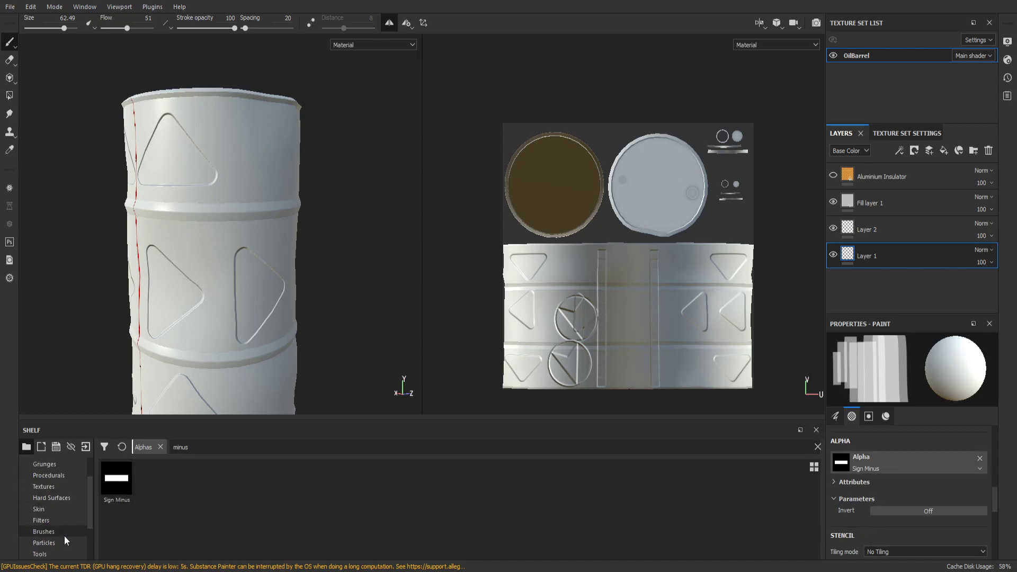
click(57, 500)
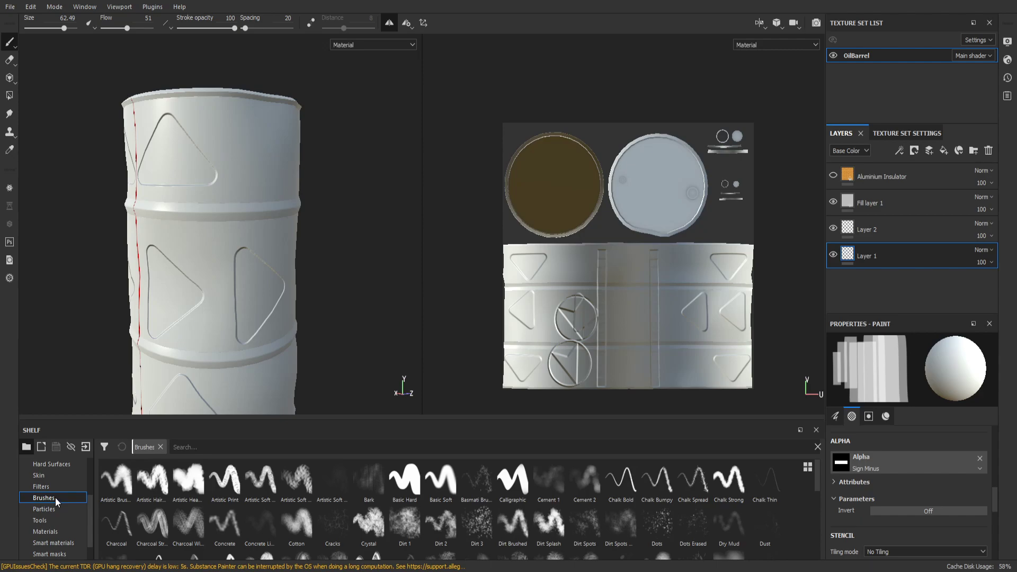
scroll(425, 547, down, 4)
scroll(427, 539, up, 4)
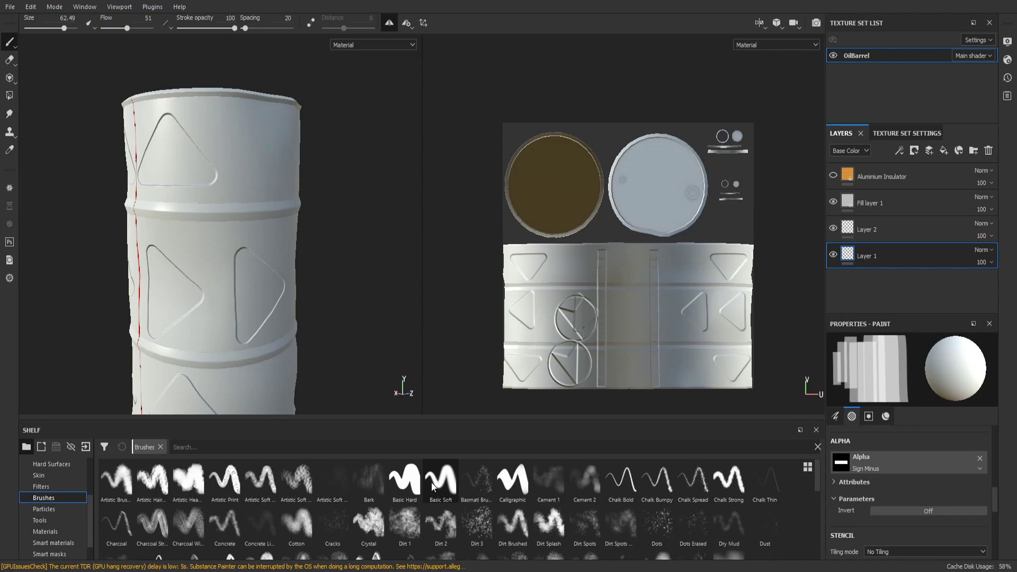
click(449, 491)
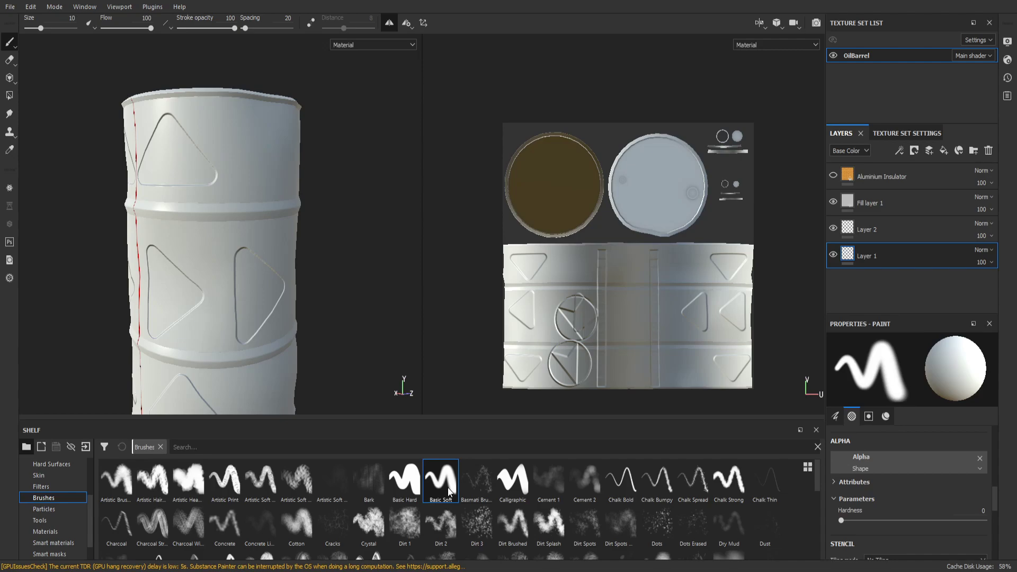
Set the brush material's metallic to about 0.57 and its base color to dark red
scroll(920, 482, up, 3)
scroll(914, 485, down, 6)
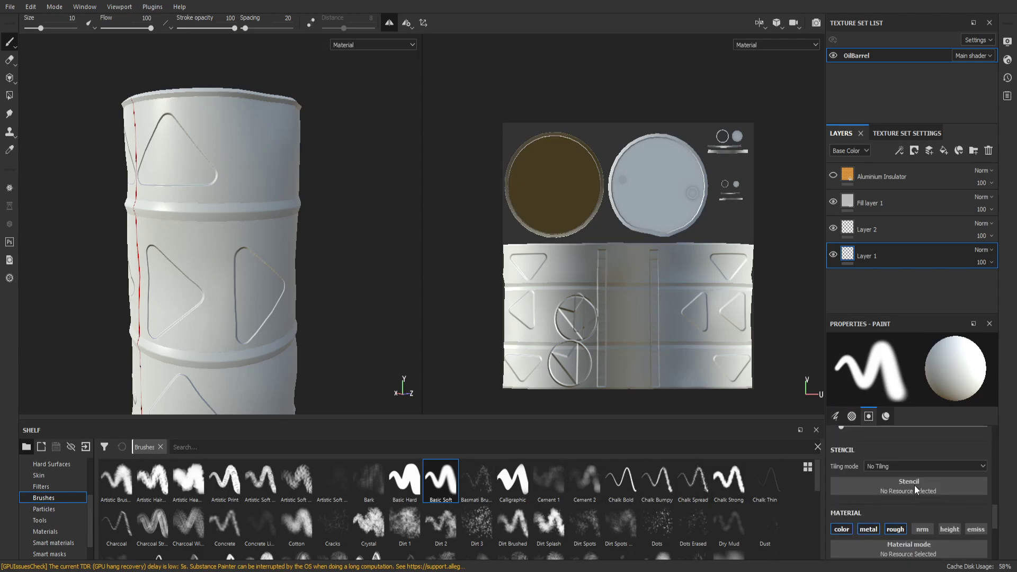
scroll(917, 524, down, 1)
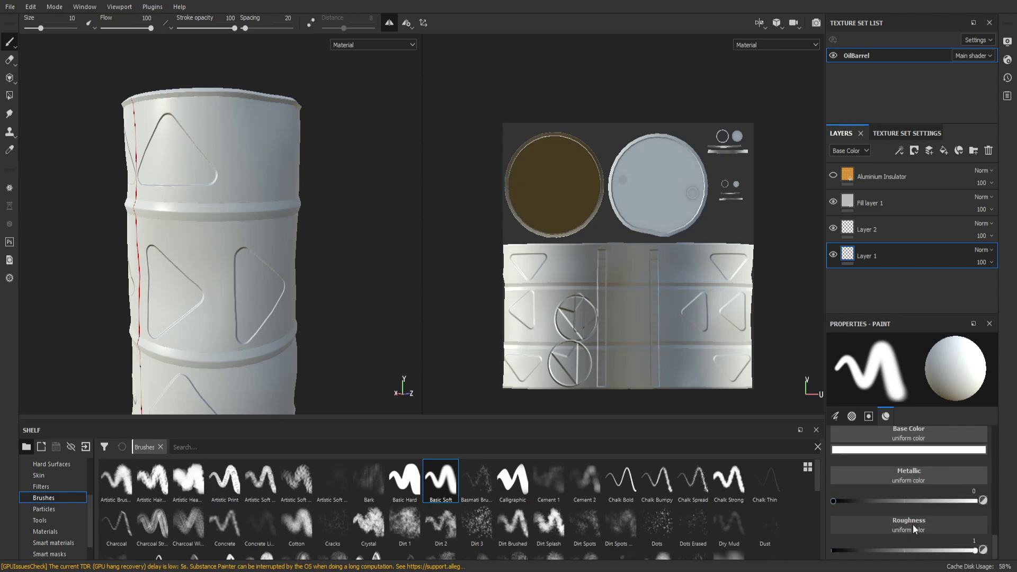
drag(841, 503, 915, 504)
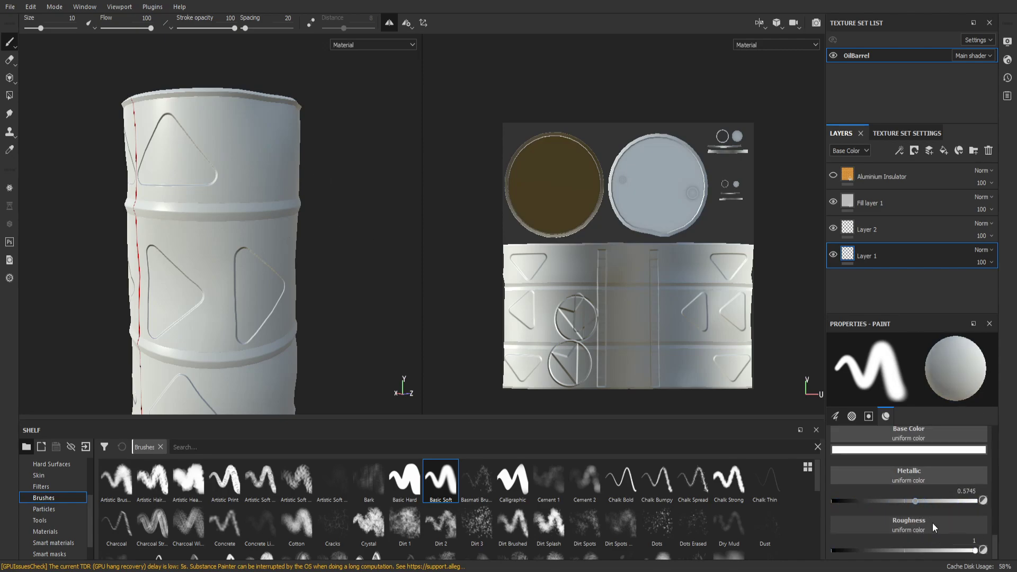
click(889, 450)
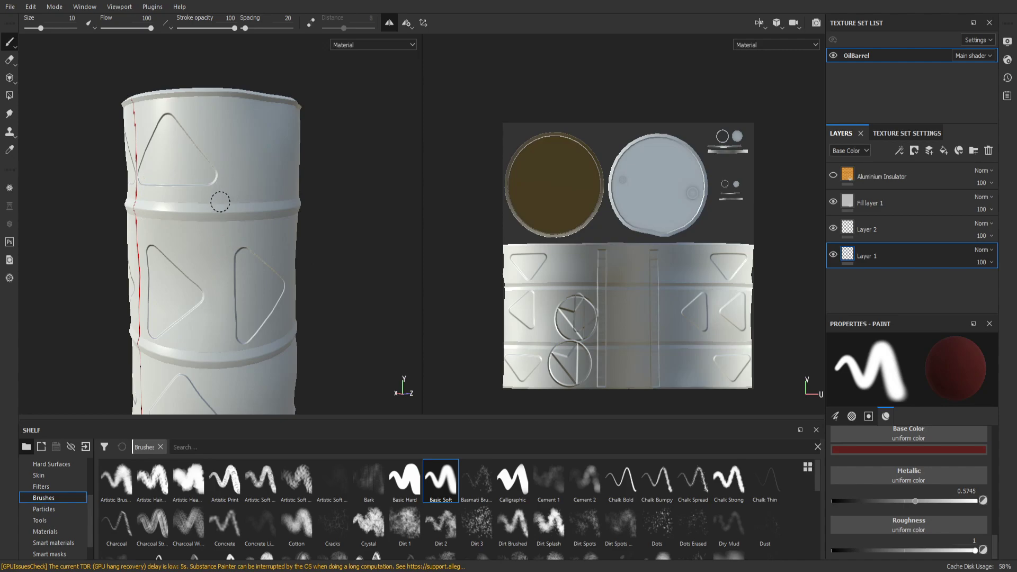
Try a dab of the red material on the barrel's side and undo it
scroll(228, 235, up, 2)
scroll(228, 235, down, 2)
scroll(239, 279, up, 3)
mouse_move(238, 279)
alt+mouse_down()
mouse_move(296, 272)
mouse_move(295, 304)
alt+mouse_up()
scroll(295, 304, up, 4)
alt+middle_drag(227, 257, 381, 261)
click(321, 253)
scroll(321, 253, up, 1)
scroll(322, 253, down, 4)
key(ctrl+z)
scroll(947, 508, up, 3)
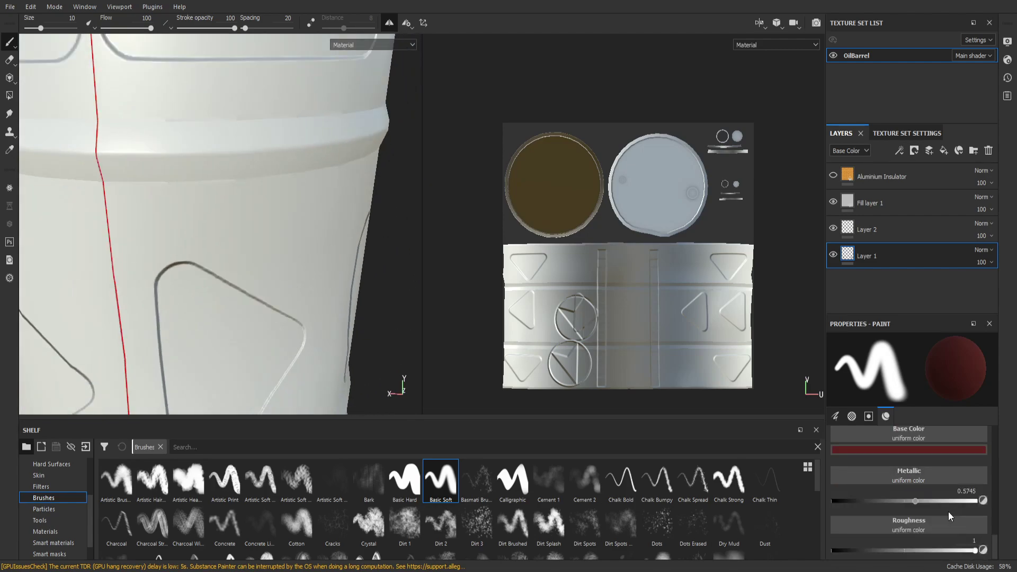
Lower the brush material's roughness to about 0.23
scroll(946, 516, up, 1)
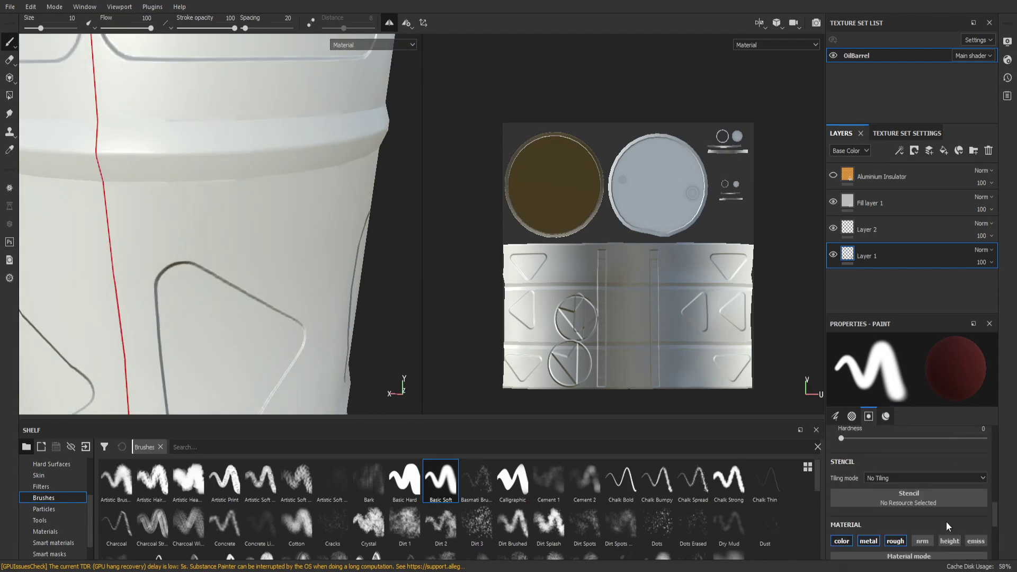
scroll(946, 521, down, 2)
scroll(942, 526, down, 2)
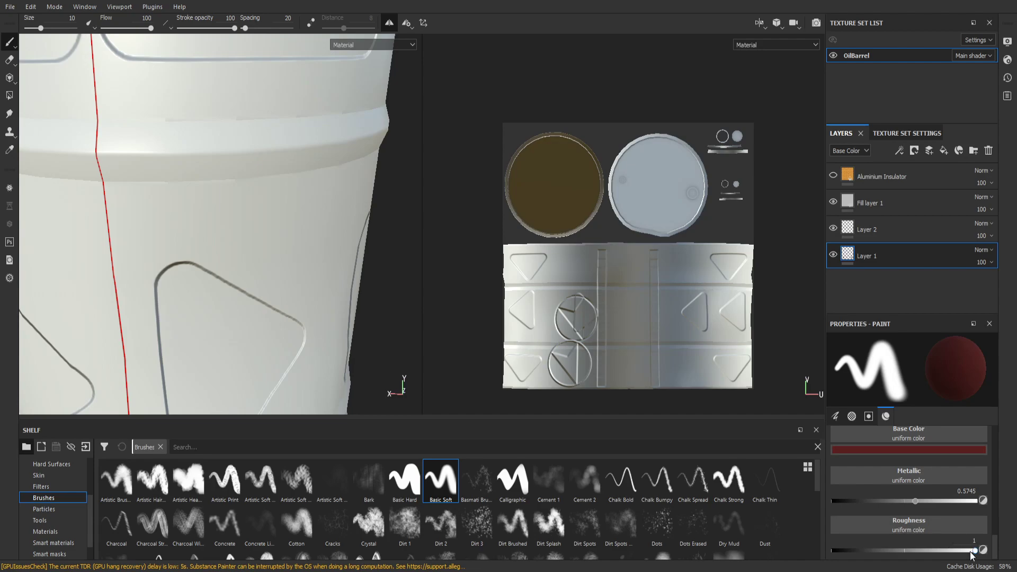
drag(894, 548, 864, 549)
Examine the mirrored brush preview on the barrel from several distances and review the brush settings
scroll(286, 247, up, 4)
scroll(288, 241, down, 11)
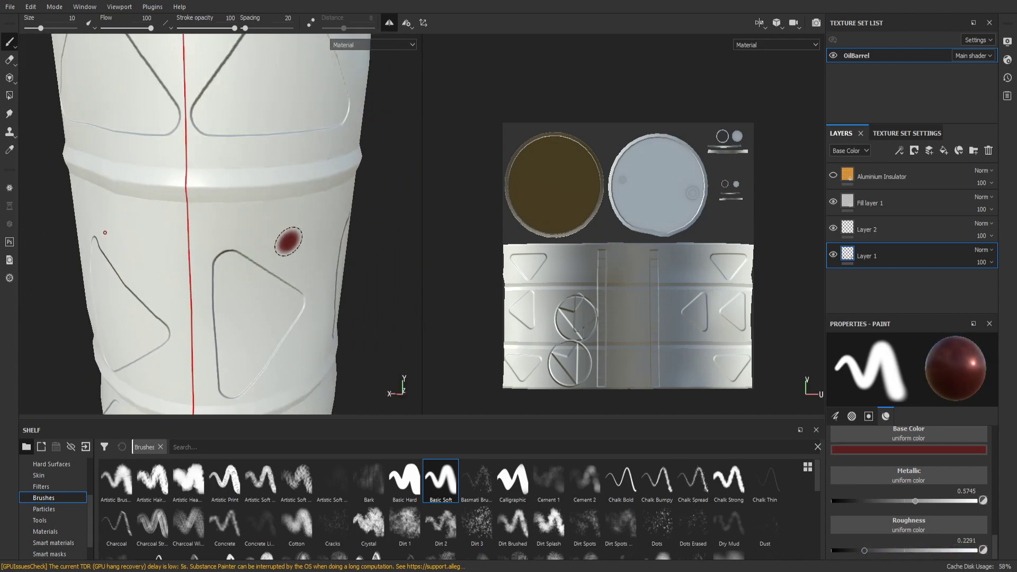
alt+drag(288, 241, 336, 263)
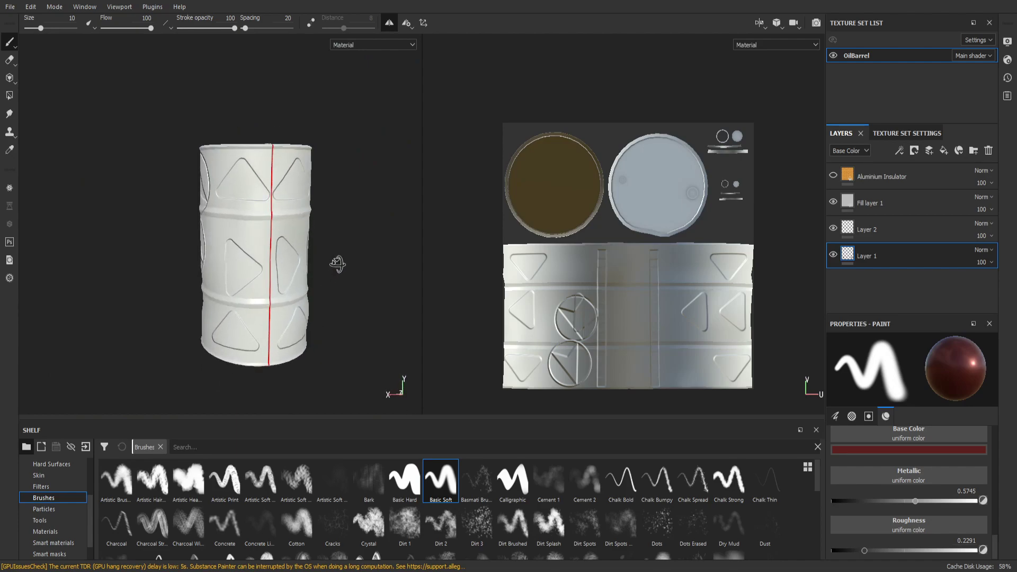
scroll(630, 233, down, 1)
scroll(159, 151, down, 1)
scroll(160, 152, up, 8)
scroll(289, 193, down, 4)
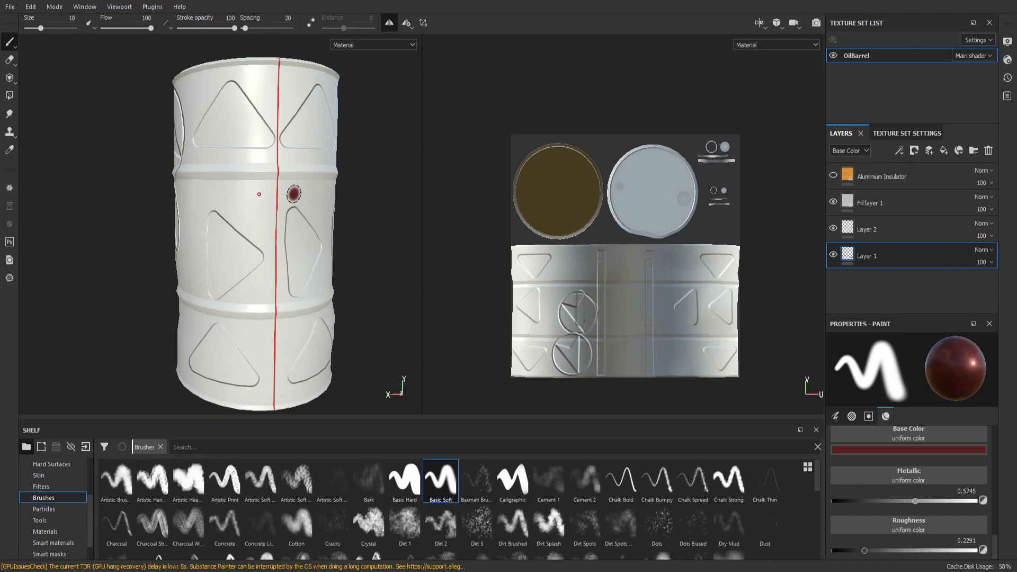
scroll(302, 175, down, 1)
scroll(304, 214, up, 5)
scroll(298, 239, down, 2)
scroll(298, 239, down, 2)
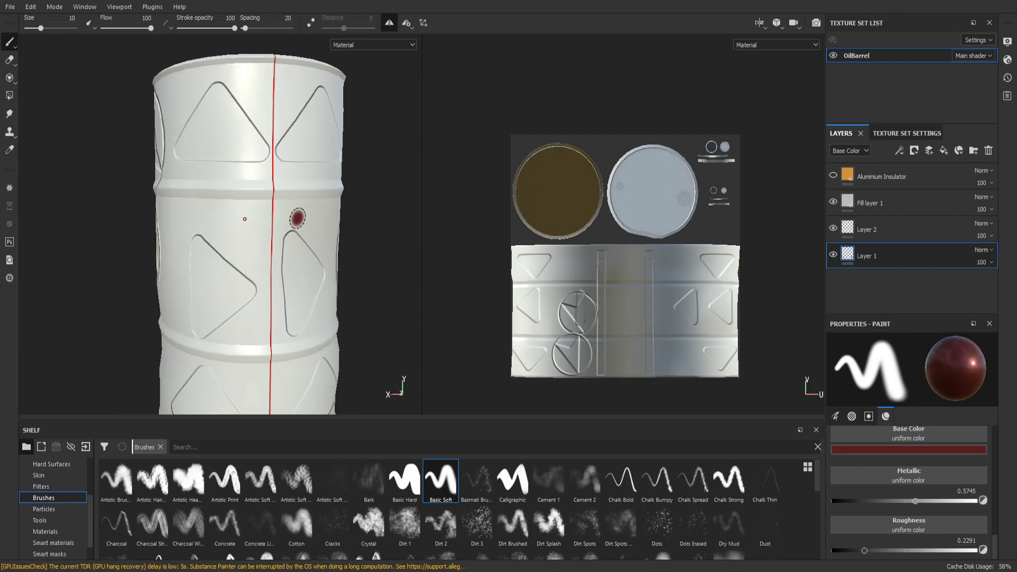
scroll(936, 532, up, 3)
scroll(938, 530, up, 6)
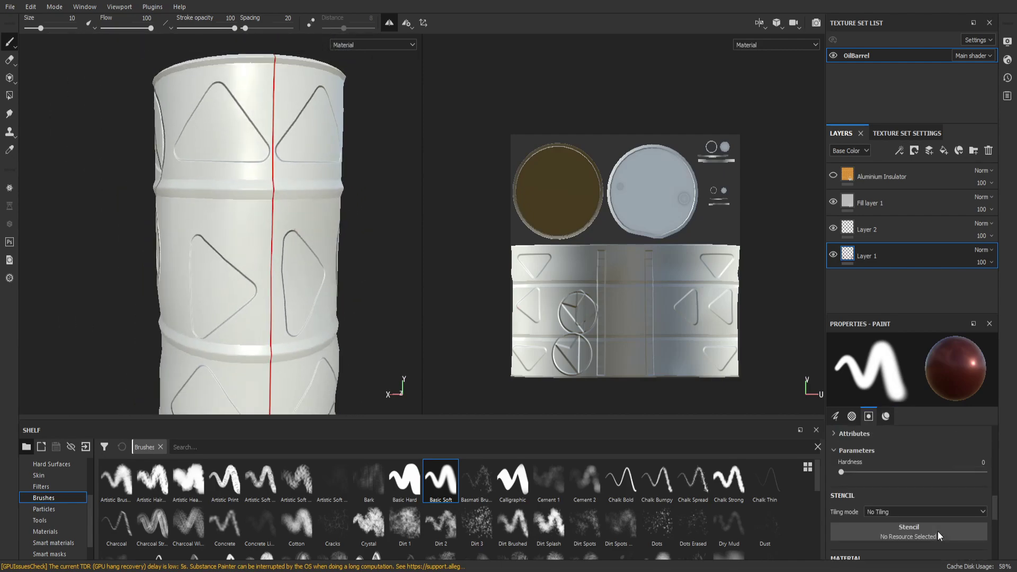
scroll(939, 523, up, 3)
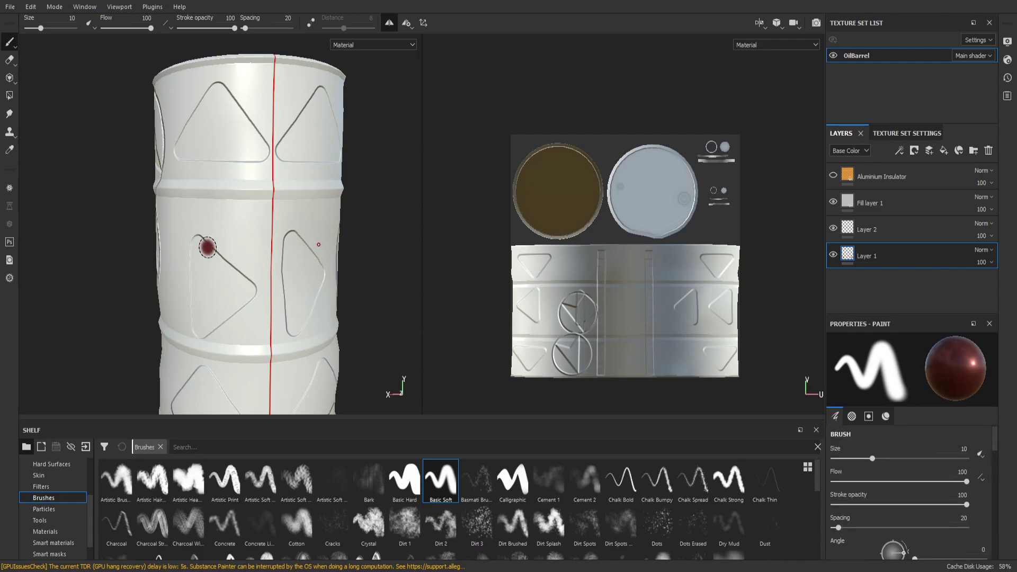
Enlarge the brush to size 22.67 and rotate the environment lighting
ctrl+right_drag(217, 242, 313, 240)
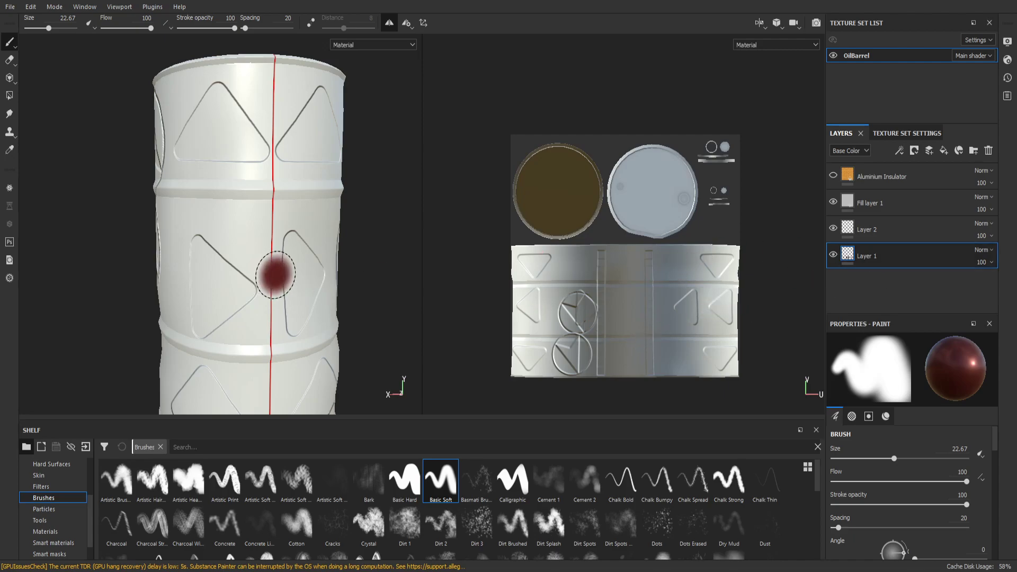
scroll(273, 275, up, 4)
scroll(296, 295, down, 4)
shift+right_drag(295, 320, 329, 325)
Inspect the barrel's ladder side, toggling the visibility of Layer 1 off and back on
alt+drag(329, 325, 450, 326)
scroll(354, 318, up, 8)
scroll(296, 315, down, 10)
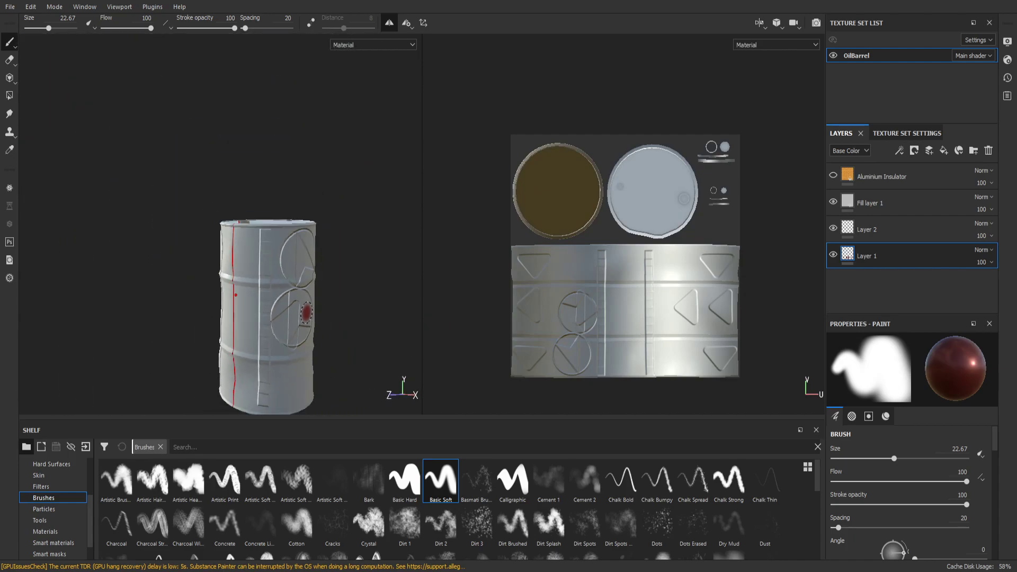
alt+middle_drag(304, 313, 297, 249)
scroll(286, 293, up, 4)
scroll(286, 294, up, 2)
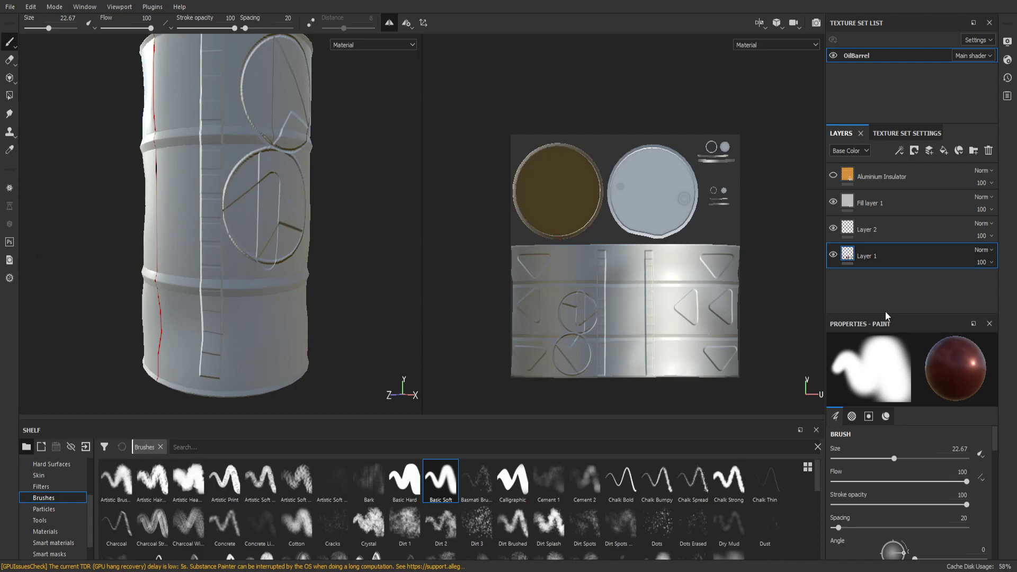
click(832, 255)
click(832, 256)
Set the brush material's metallic value to about 0.49
scroll(392, 274, down, 2)
scroll(334, 279, up, 2)
scroll(260, 302, up, 1)
mouse_move(265, 301)
alt+mouse_down()
mouse_move(353, 293)
mouse_move(353, 311)
alt+mouse_up()
scroll(346, 301, up, 2)
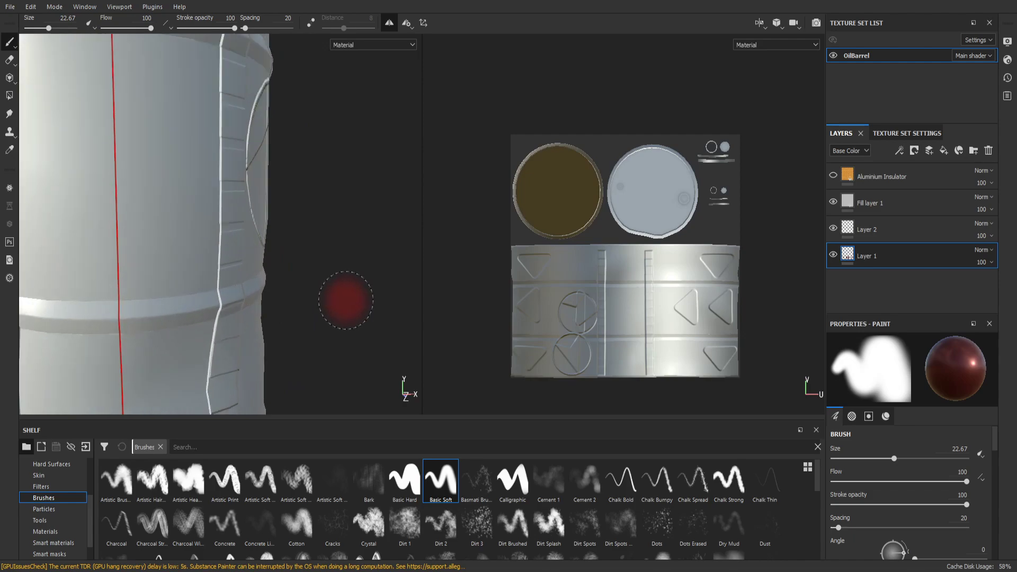
scroll(343, 298, down, 3)
scroll(948, 481, down, 6)
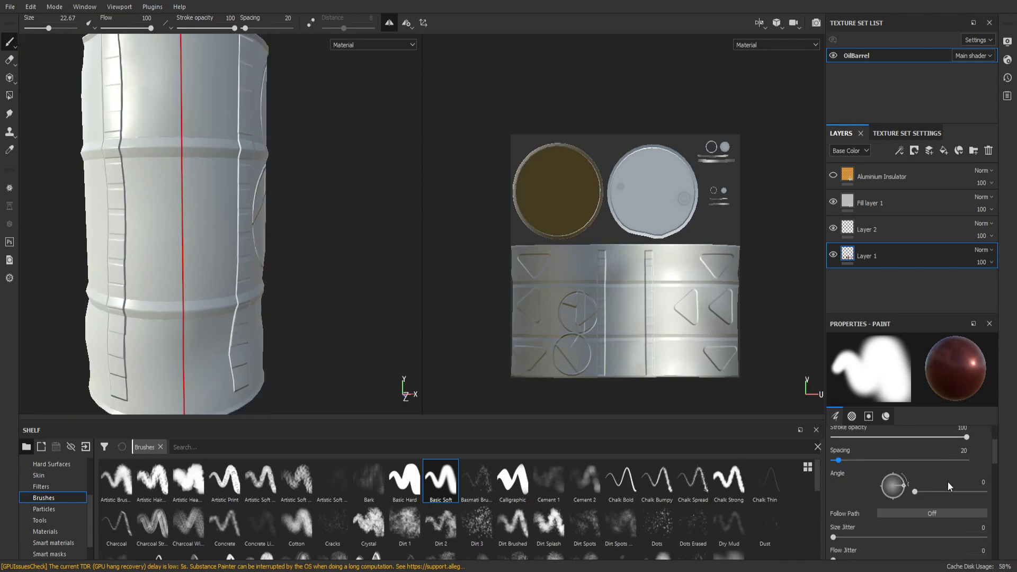
scroll(949, 479, down, 2)
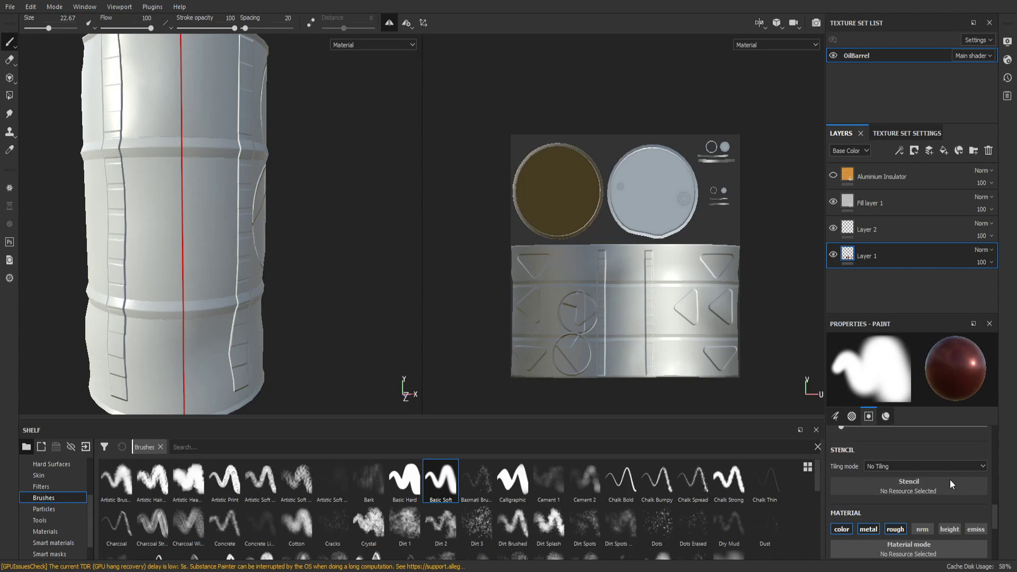
scroll(949, 478, down, 4)
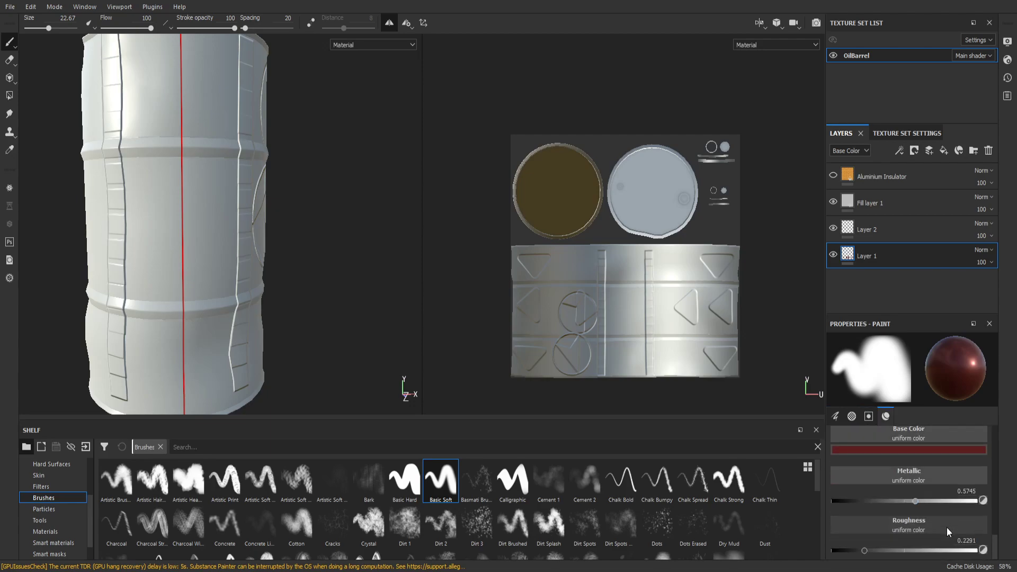
drag(913, 501, 904, 498)
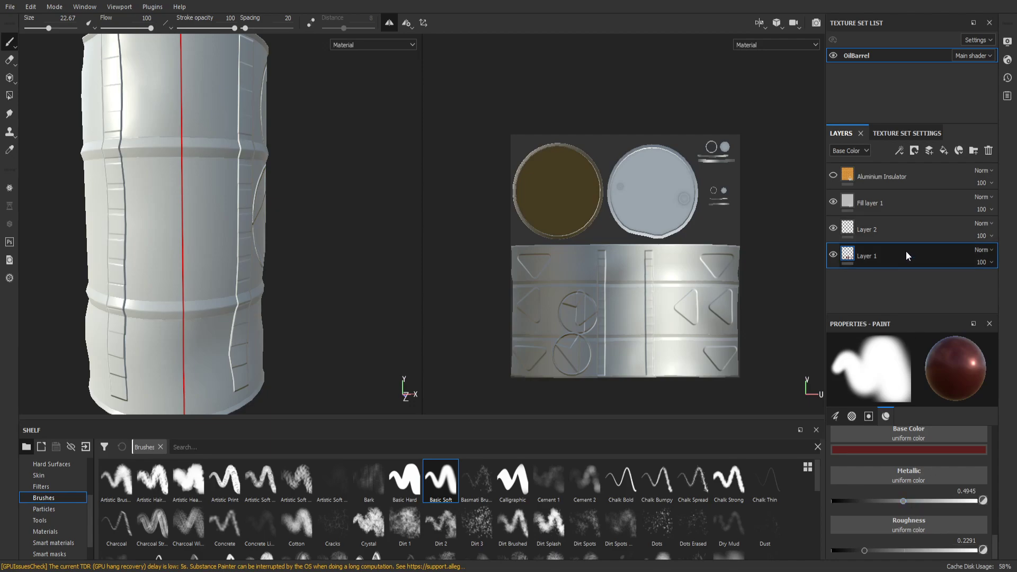
Hide Fill layer 1 and Layer 2, and move Layer 1 to the top of the layer stack
mouse_move(906, 256)
mouse_down()
mouse_move(901, 170)
mouse_move(901, 256)
mouse_up()
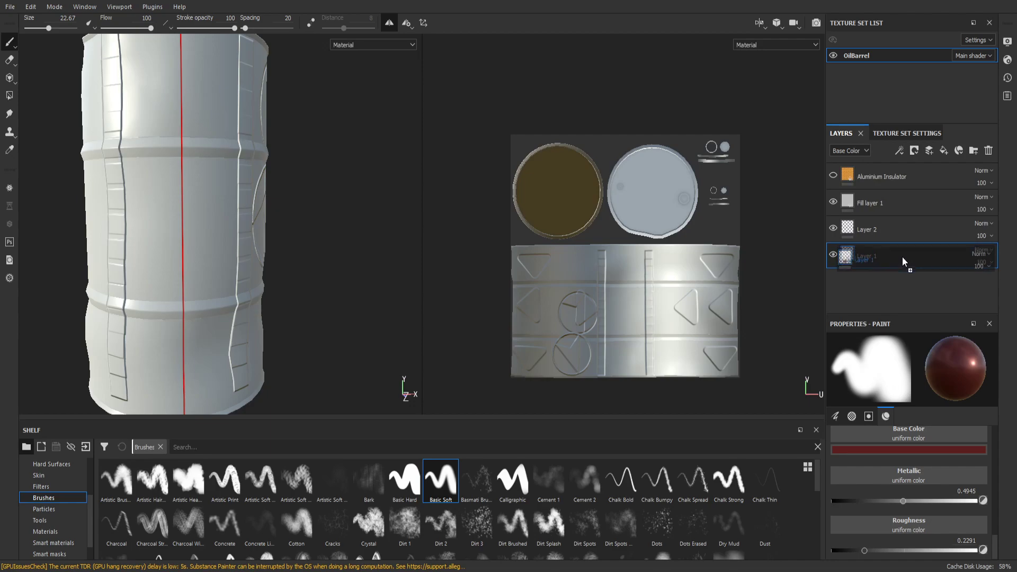
click(833, 199)
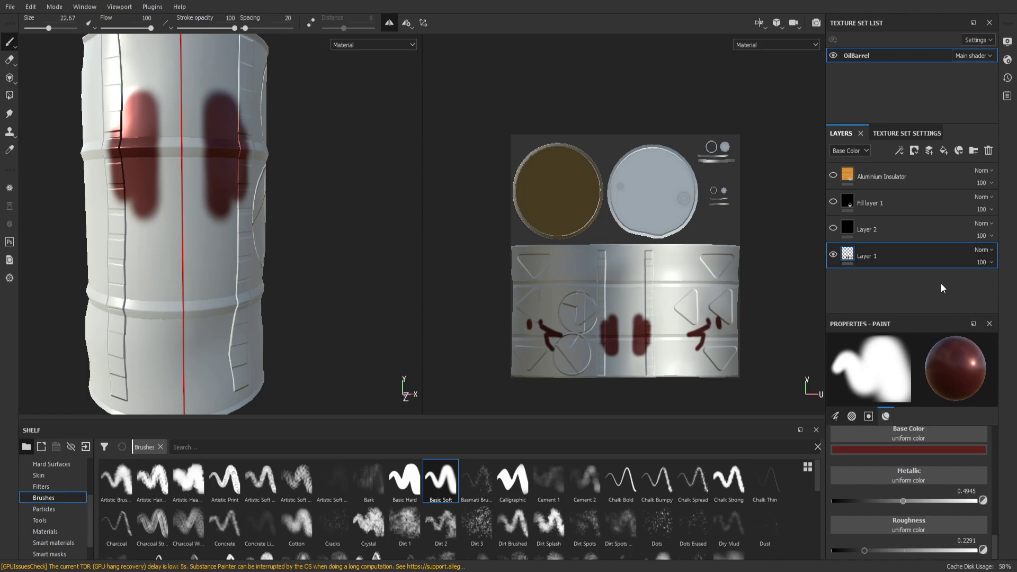
drag(896, 258, 885, 167)
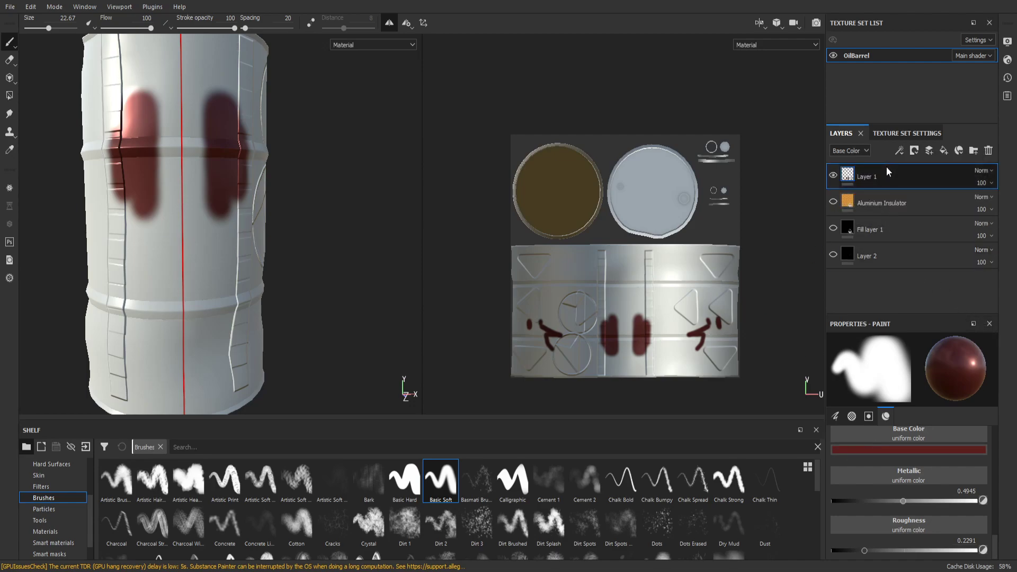
Paint broad dark red strokes over the barrel's ladder side with mirrored symmetry on Layer 1
alt+drag(201, 212, 222, 207)
scroll(186, 212, down, 3)
mouse_move(180, 165)
mouse_down()
mouse_move(151, 296)
mouse_move(159, 381)
mouse_move(199, 360)
mouse_move(153, 379)
mouse_move(119, 302)
mouse_move(121, 211)
mouse_move(271, 40)
mouse_up()
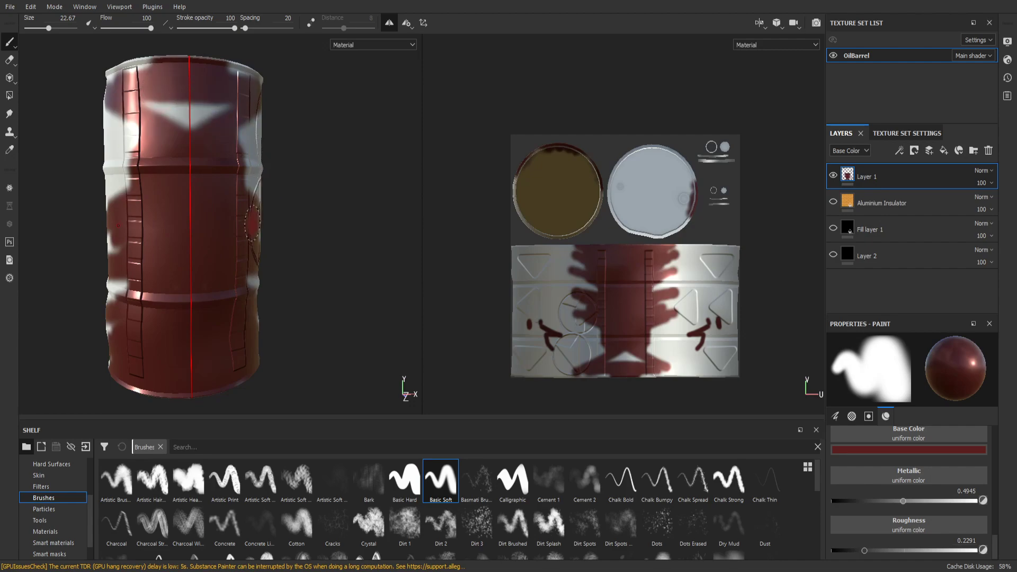
Extend the dark red paint around the barrel's flanks and over the lower part of the triangle side
scroll(252, 225, down, 3)
mouse_move(192, 218)
alt+mouse_down()
mouse_move(286, 202)
mouse_move(374, 227)
alt+mouse_up()
mouse_move(143, 129)
mouse_down()
mouse_move(129, 361)
mouse_move(124, 264)
mouse_up()
alt+middle_drag(124, 265, 311, 257)
alt+drag(311, 256, 390, 266)
scroll(383, 264, down, 2)
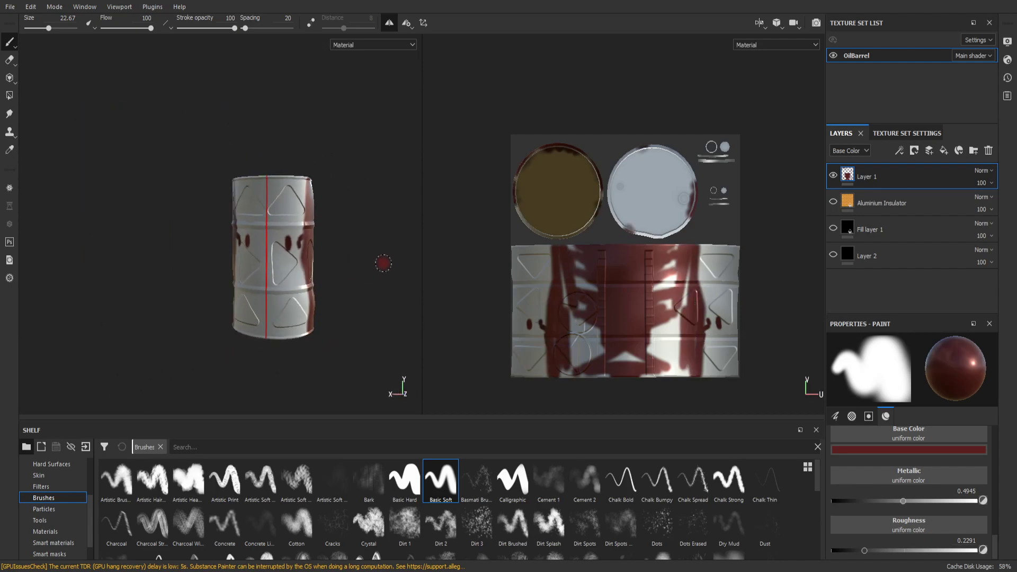
scroll(331, 239, up, 5)
scroll(313, 252, down, 2)
mouse_move(265, 204)
mouse_down()
mouse_move(225, 228)
mouse_move(249, 370)
mouse_move(316, 390)
mouse_up()
Enable the brush material's emissive channel and bring up its emissive color setting
scroll(961, 492, up, 5)
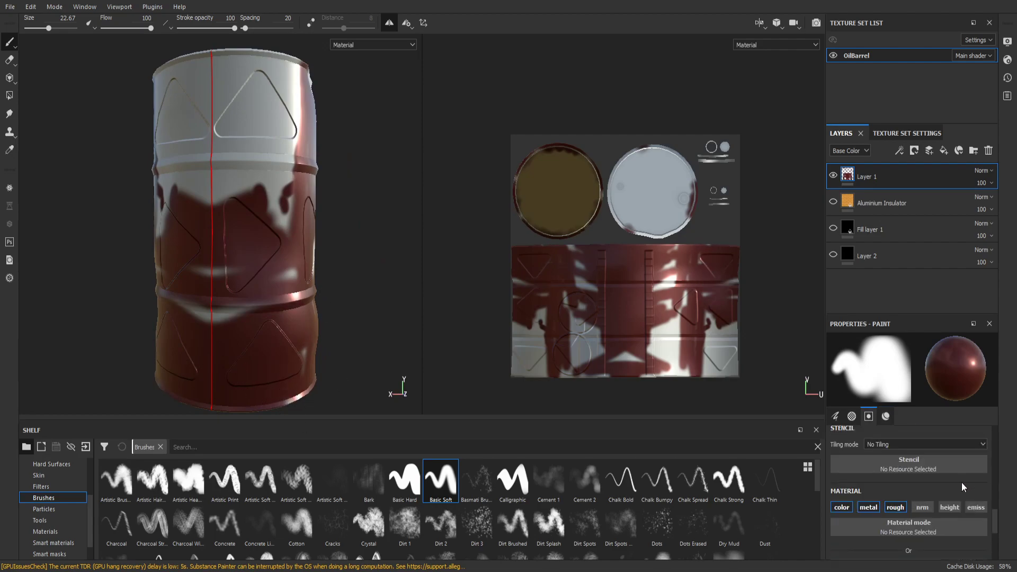
scroll(953, 506, down, 3)
scroll(964, 501, down, 4)
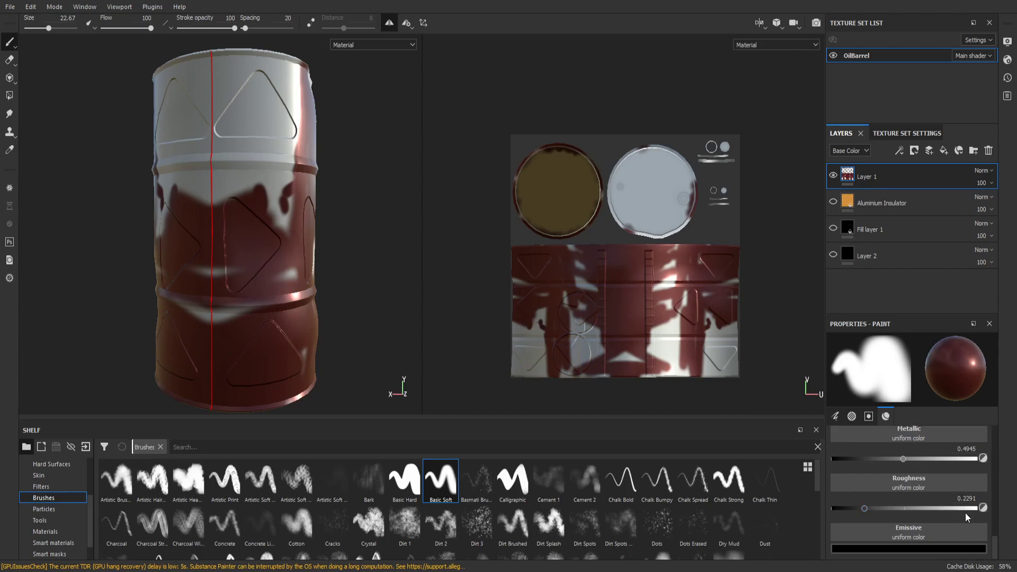
scroll(943, 545, up, 1)
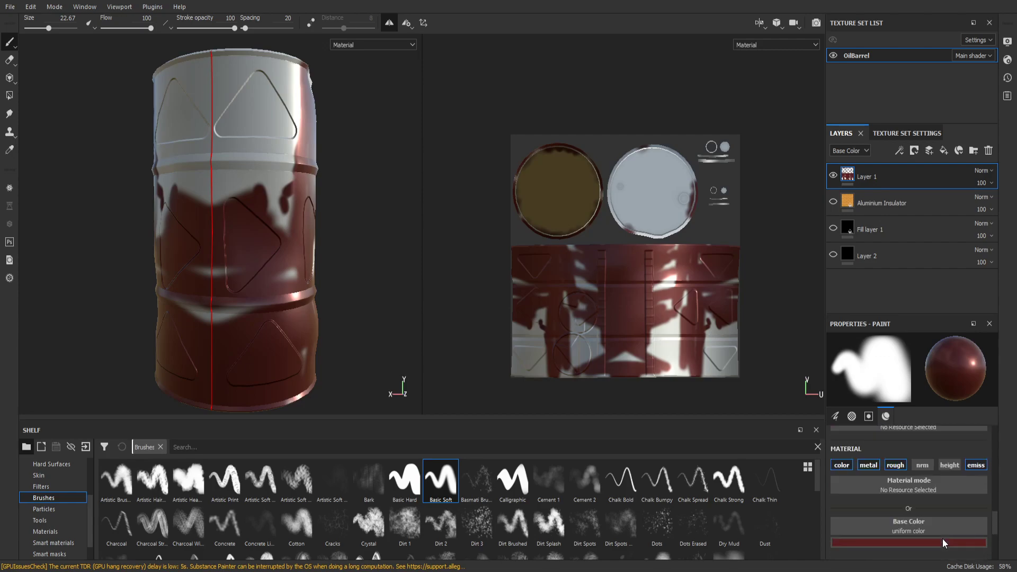
scroll(942, 539, down, 1)
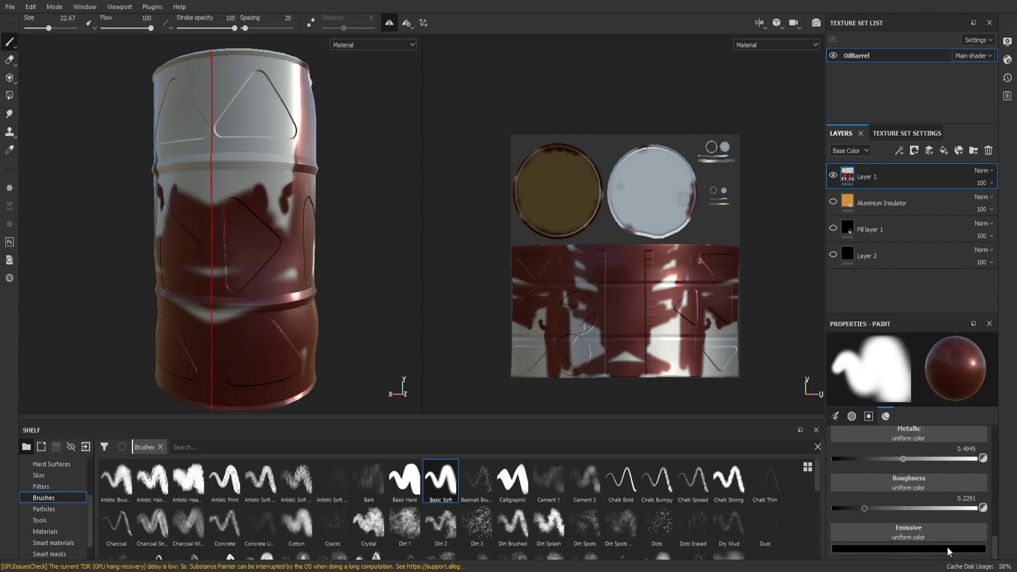
Set the brush material's metallic to 0.1055 and match its emissive color to the dark red base color
click(846, 459)
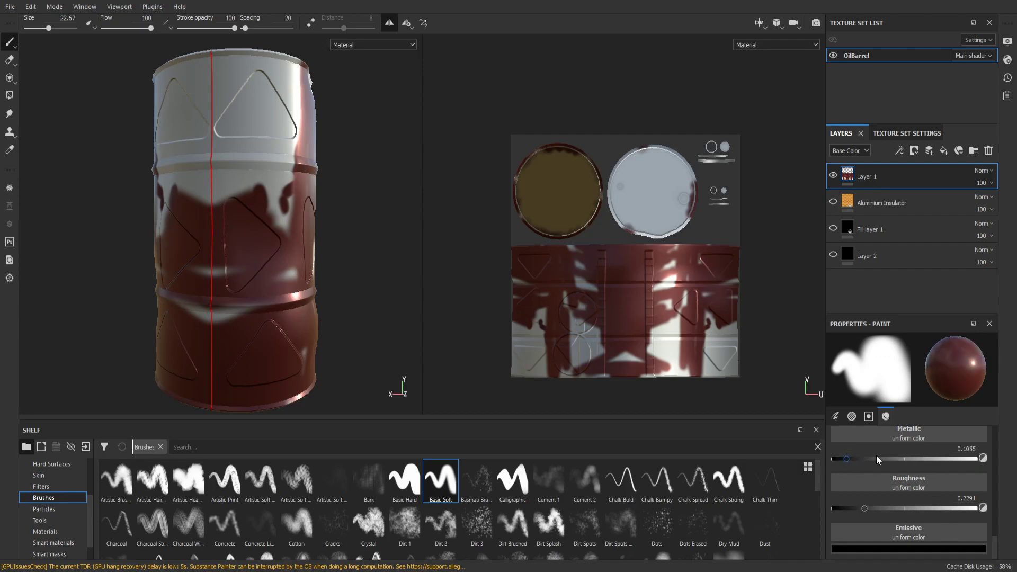
scroll(895, 476, up, 1)
scroll(914, 529, down, 1)
drag(915, 320, 915, 172)
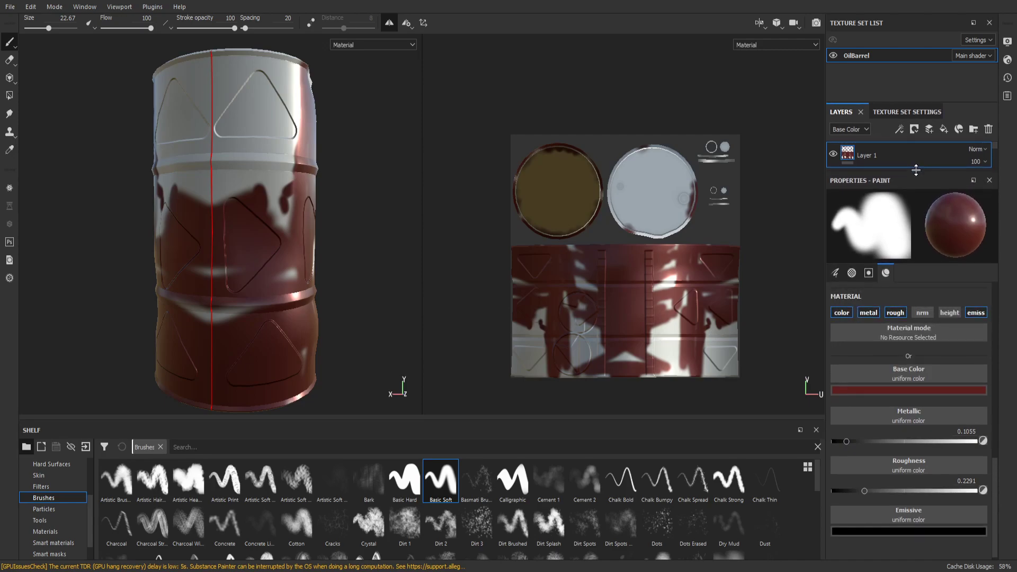
mouse_move(921, 396)
mouse_down()
mouse_move(856, 390)
mouse_move(922, 404)
mouse_up()
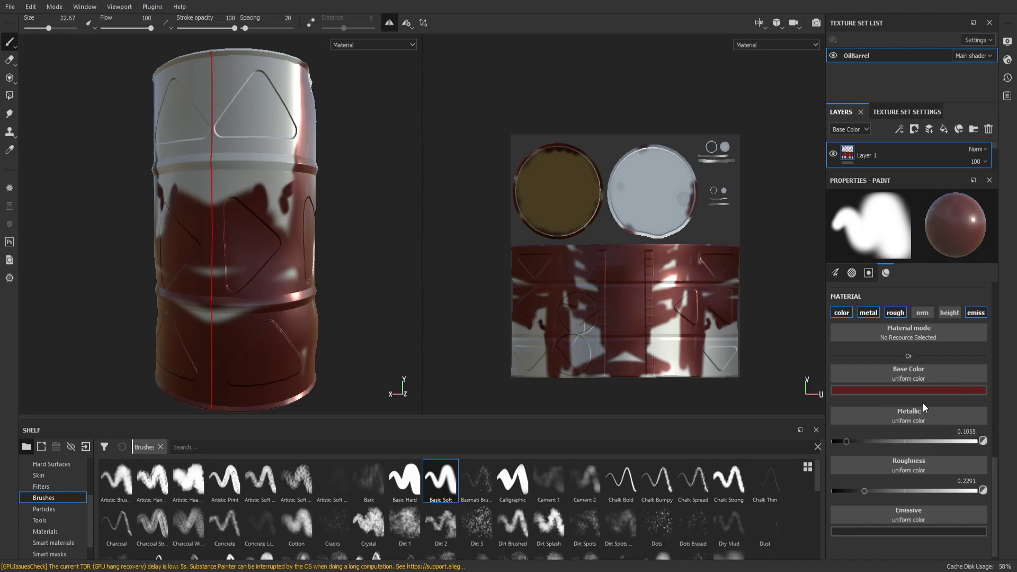
drag(919, 403, 857, 388)
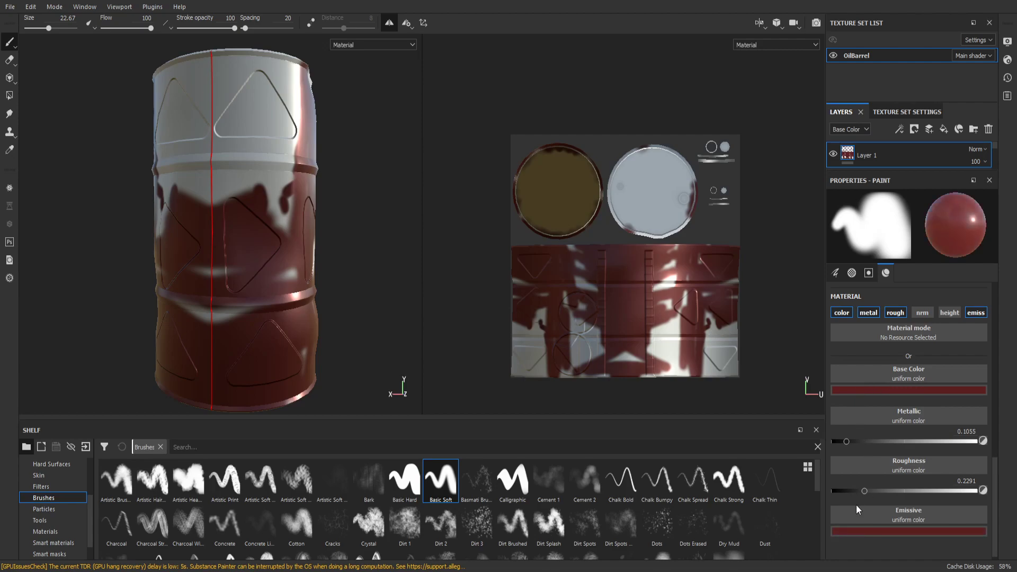
Paint broad emissive red strokes over the barrel's triangle sides and toward the ladder on Layer 1, using mirrored symmetry
mouse_move(219, 170)
mouse_down()
mouse_move(239, 138)
mouse_move(236, 105)
mouse_move(270, 132)
mouse_move(283, 196)
mouse_move(225, 275)
mouse_move(302, 308)
mouse_move(363, 304)
mouse_move(286, 392)
mouse_move(353, 395)
mouse_move(223, 339)
mouse_move(212, 238)
mouse_move(225, 45)
mouse_move(325, 190)
mouse_move(318, 395)
mouse_up()
alt+drag(339, 344, 178, 320)
mouse_move(364, 297)
mouse_down()
mouse_move(386, 127)
mouse_move(365, 82)
mouse_move(243, 85)
mouse_move(400, 63)
mouse_move(400, 159)
mouse_move(373, 170)
mouse_up()
scroll(371, 172, down, 3)
alt+middle_drag(367, 175, 260, 197)
scroll(324, 266, down, 2)
scroll(320, 266, up, 8)
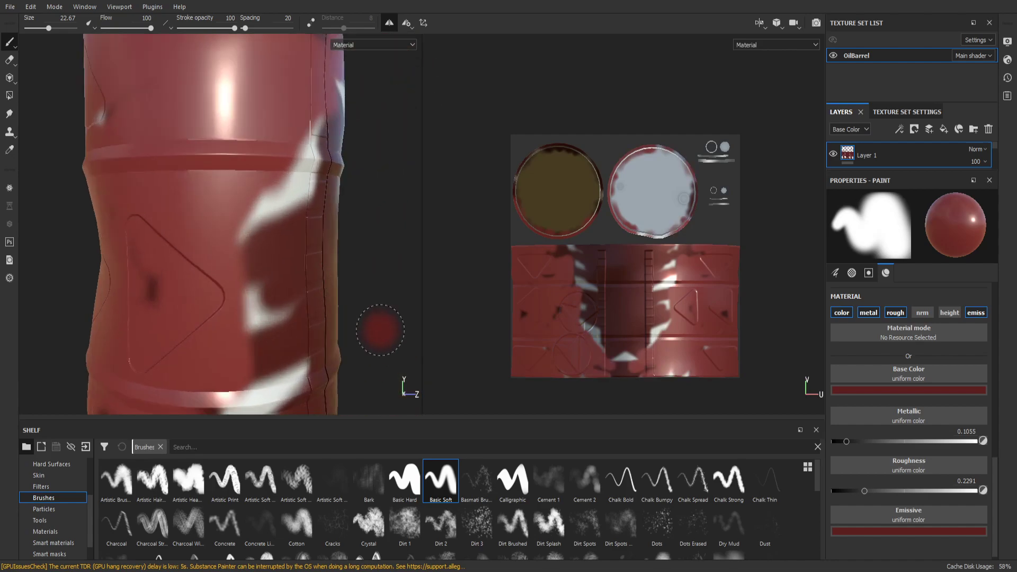
scroll(381, 331, down, 5)
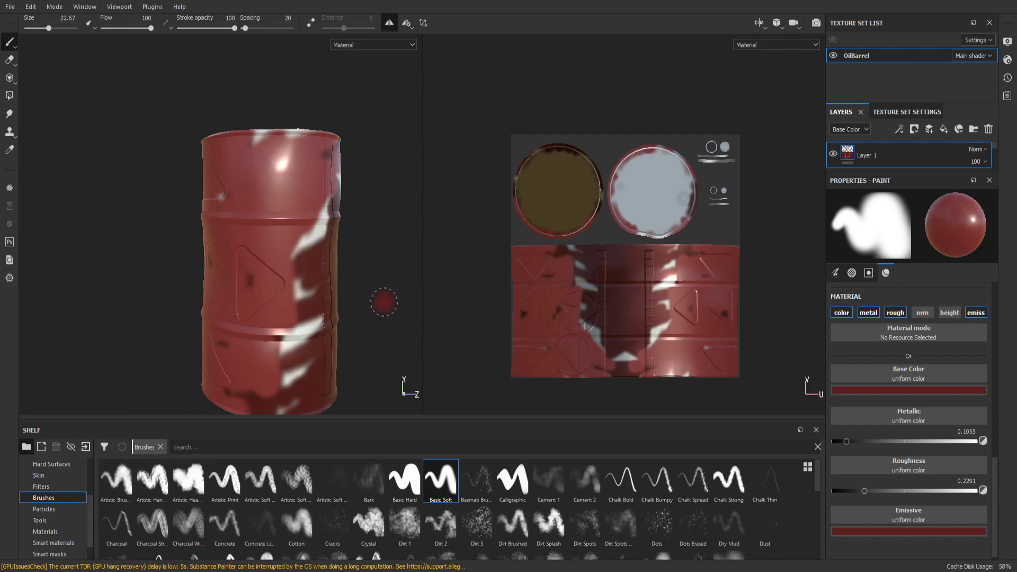
mouse_move(301, 282)
shift+right_down()
mouse_move(374, 286)
mouse_move(328, 295)
shift+right_up()
scroll(327, 300, up, 3)
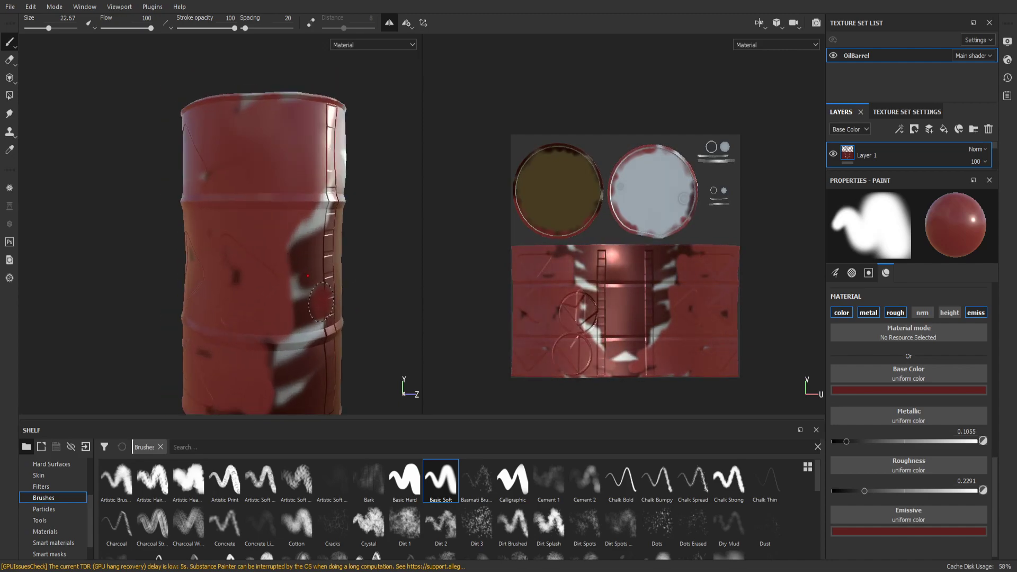
alt+drag(322, 302, 398, 272)
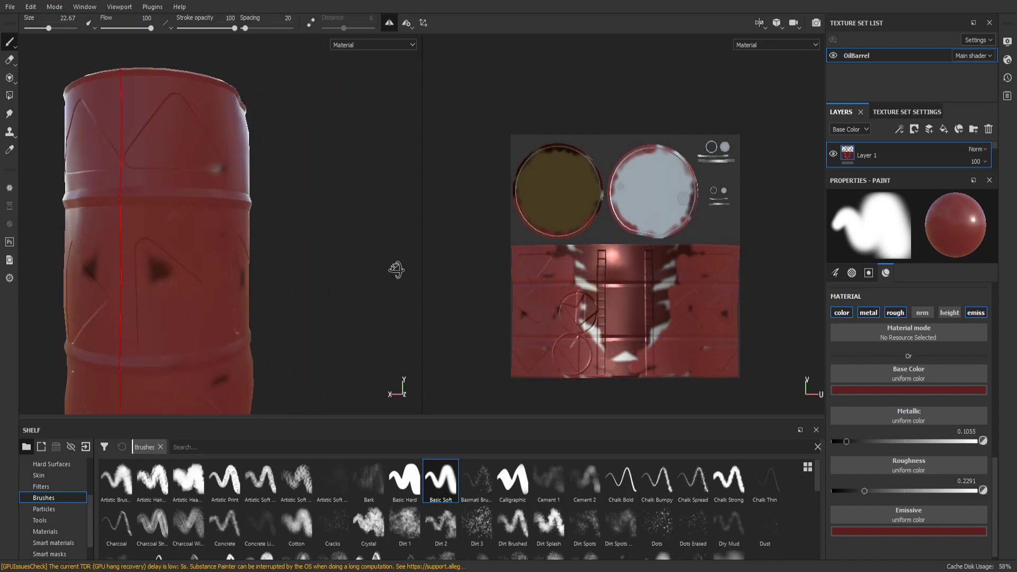
scroll(355, 273, up, 3)
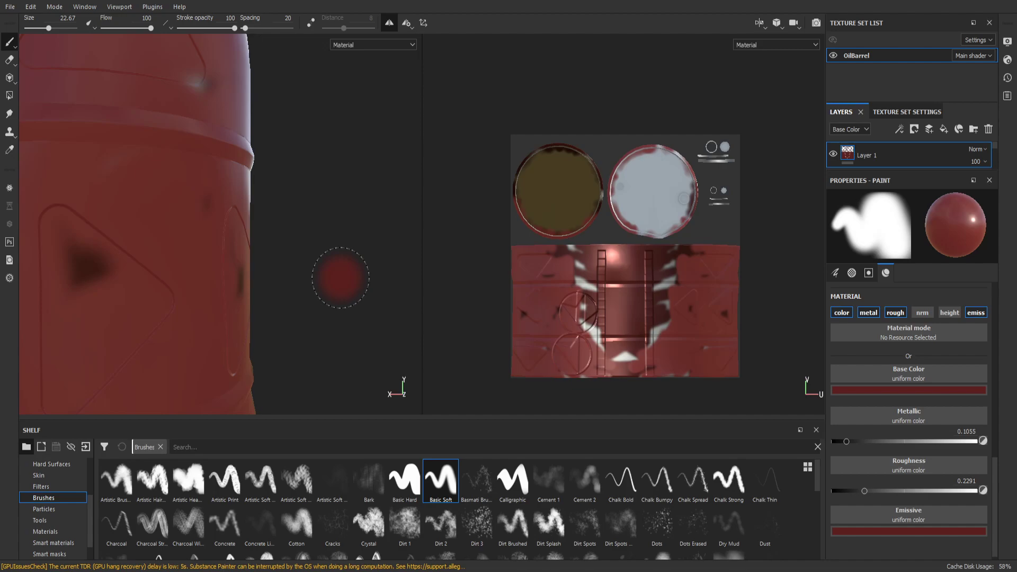
Undo the small test stroke on the UV layout, enlarge the brush to size 81 and paint the lids and barrel body red there
mouse_move(629, 269)
mouse_down()
mouse_move(590, 308)
mouse_move(555, 253)
mouse_move(662, 250)
mouse_up()
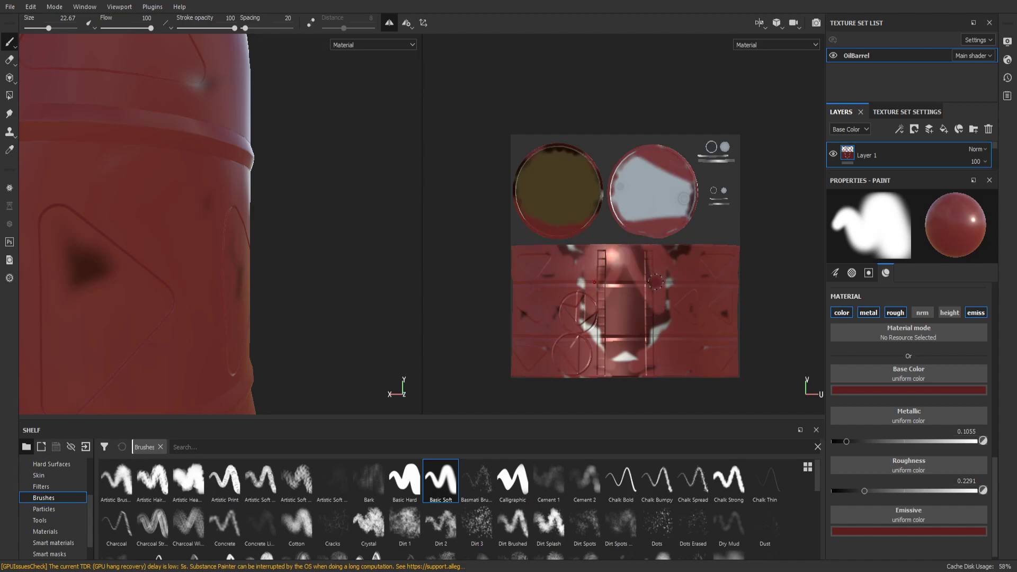
key(ctrl+z)
ctrl+right_drag(616, 303, 709, 303)
mouse_move(593, 334)
mouse_down()
mouse_move(602, 351)
mouse_move(652, 373)
mouse_move(630, 296)
mouse_move(660, 259)
mouse_move(561, 185)
mouse_move(723, 179)
mouse_up()
scroll(586, 200, up, 2)
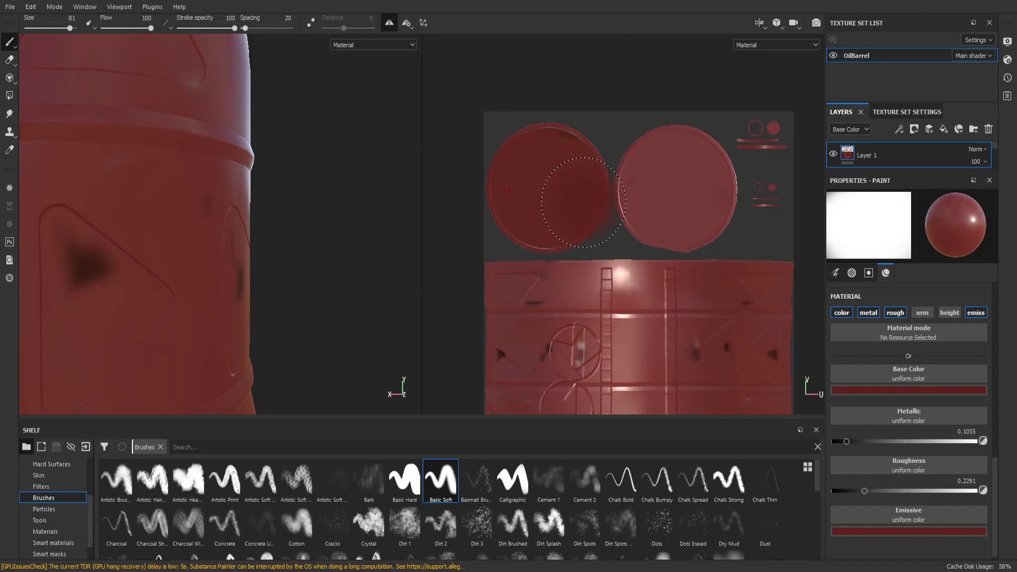
scroll(581, 281, down, 3)
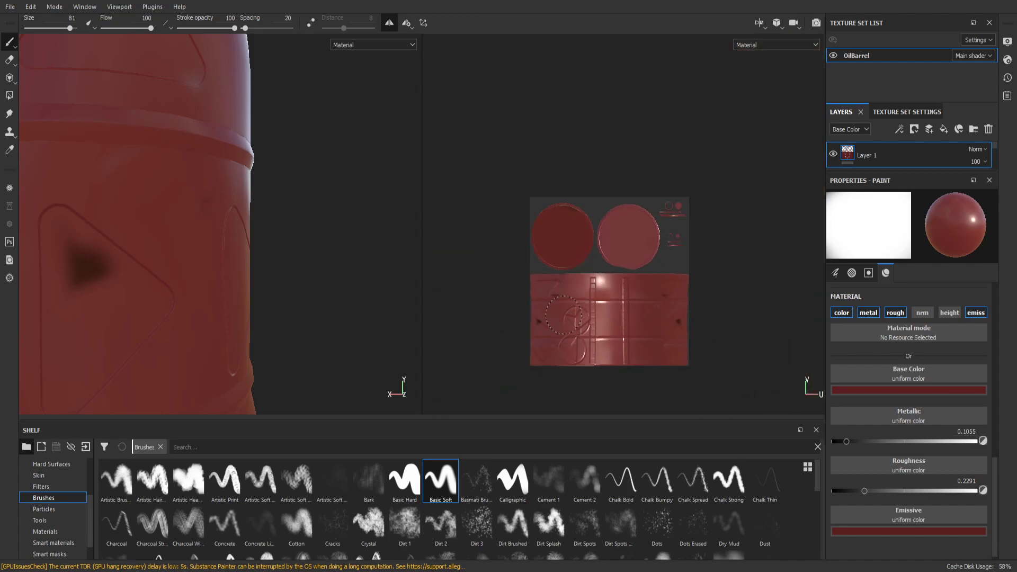
Cover the remaining dark spots on the barrel with red and reduce the brush size to 23.04
scroll(300, 246, down, 5)
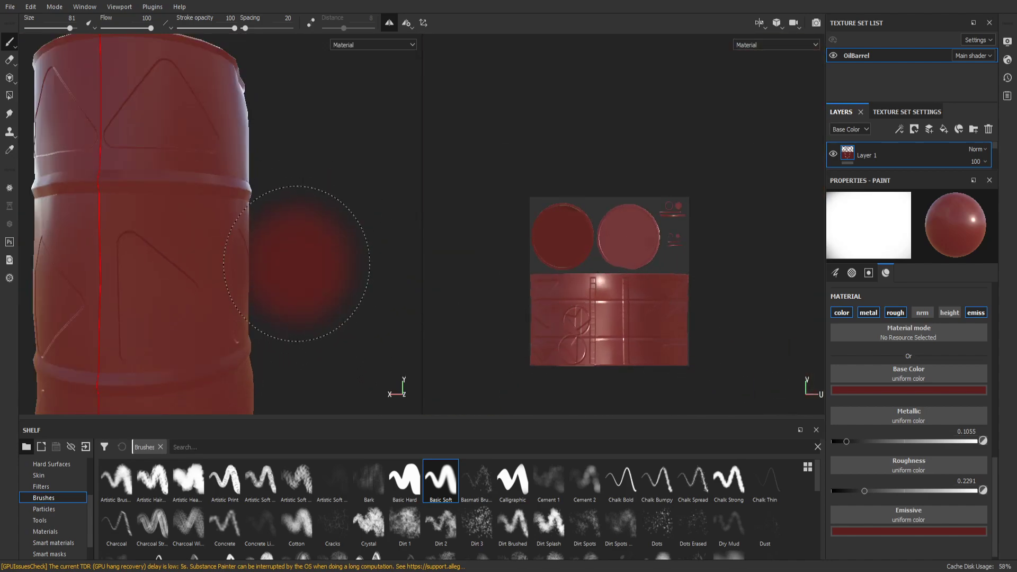
scroll(276, 304, up, 5)
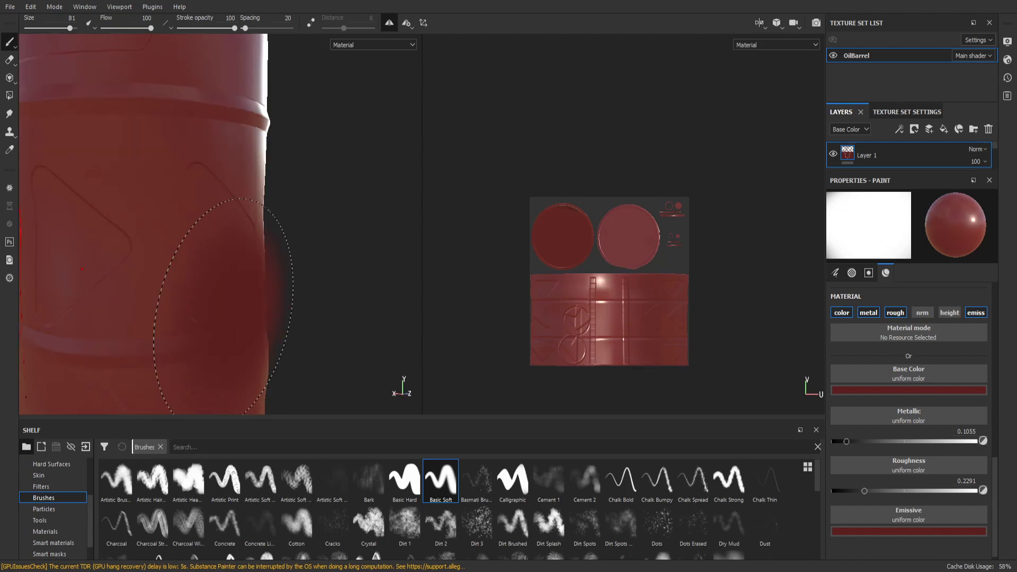
scroll(289, 264, down, 2)
ctrl+right_drag(289, 264, 284, 270)
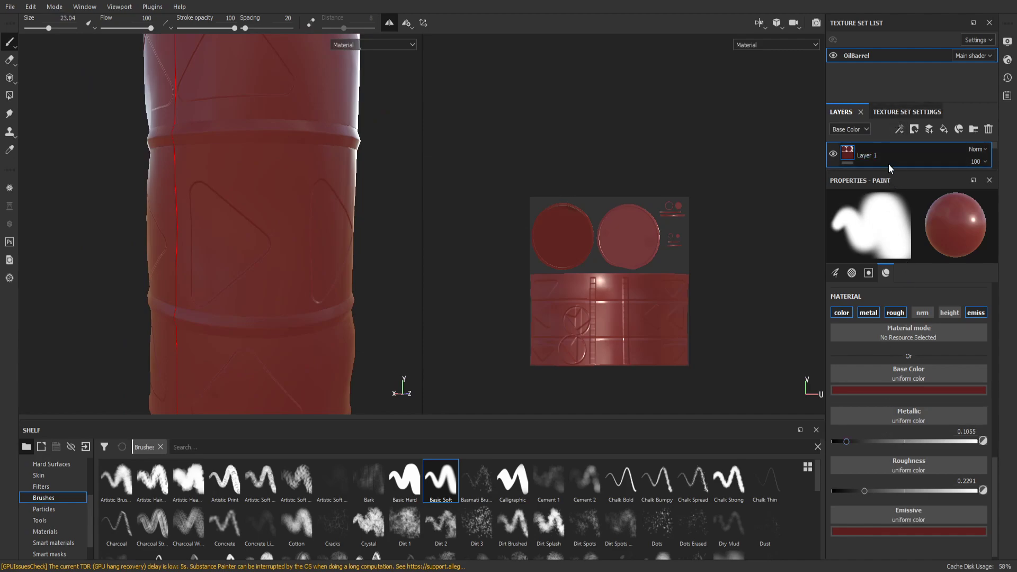
Reveal the full layer stack and rename Layer 1 as RedPaint
drag(882, 169, 903, 308)
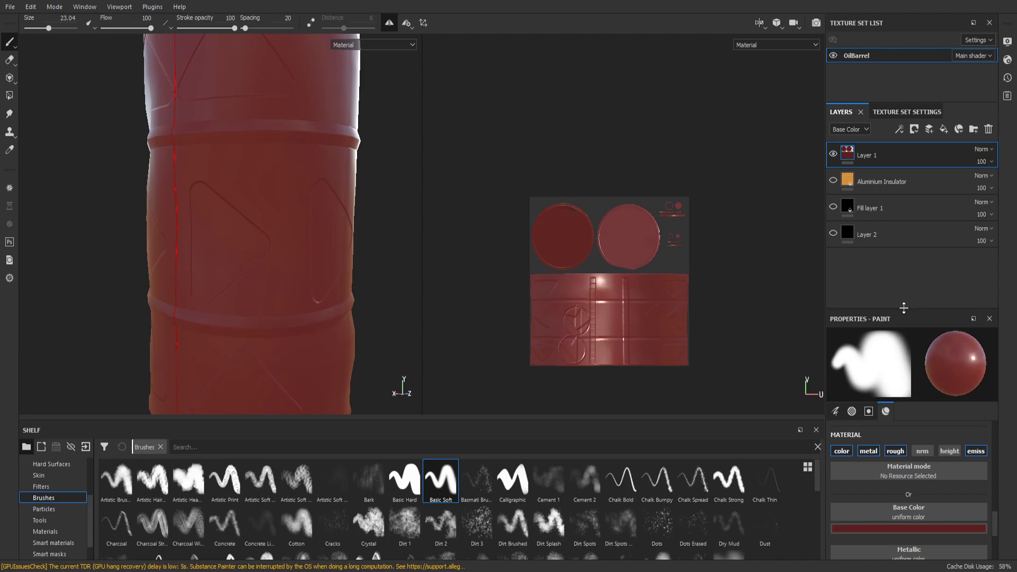
scroll(242, 204, up, 2)
scroll(243, 232, down, 3)
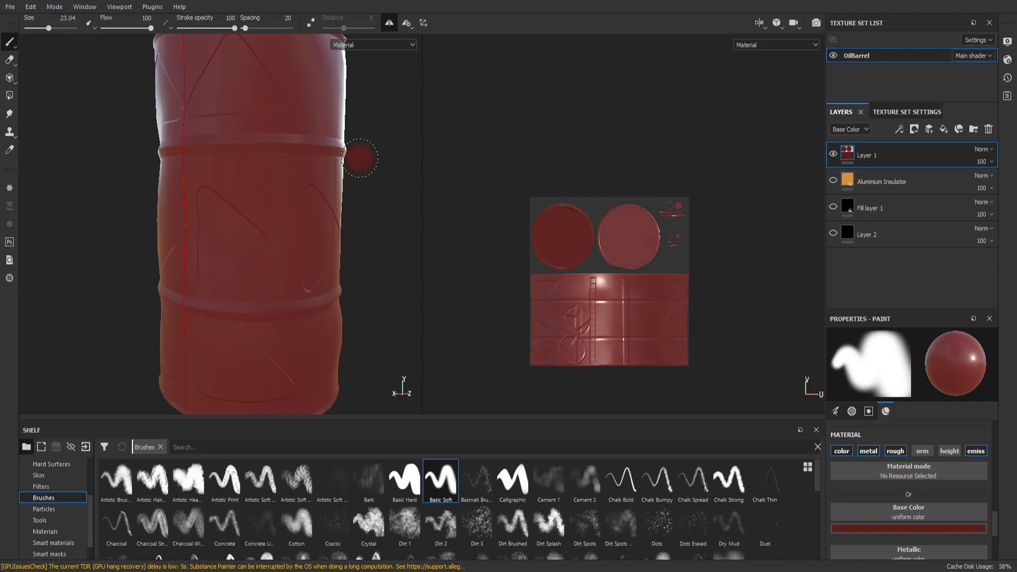
mouse_move(318, 273)
alt+mouse_down()
mouse_move(352, 273)
mouse_move(225, 183)
alt+mouse_up()
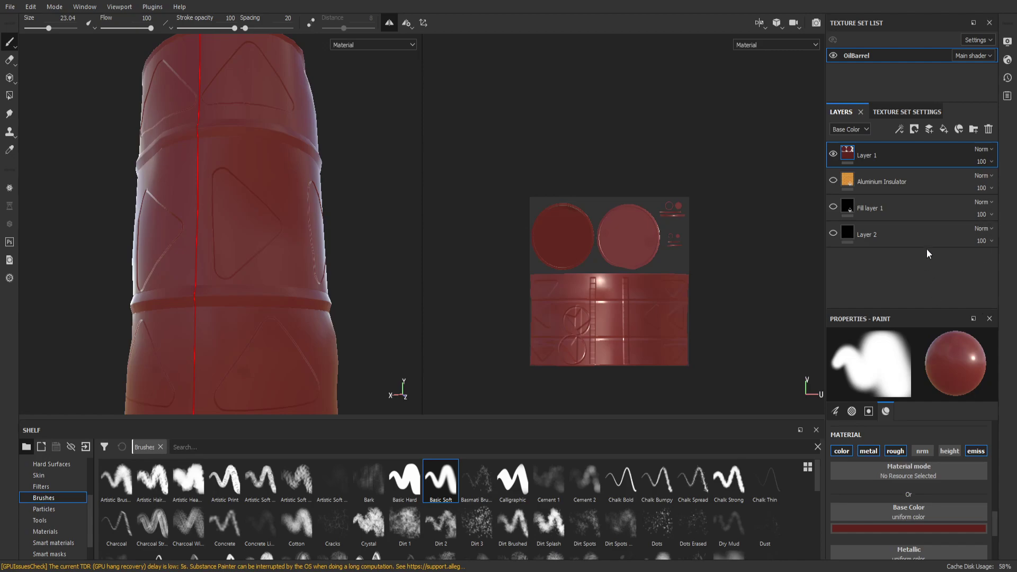
text(RedPaint)
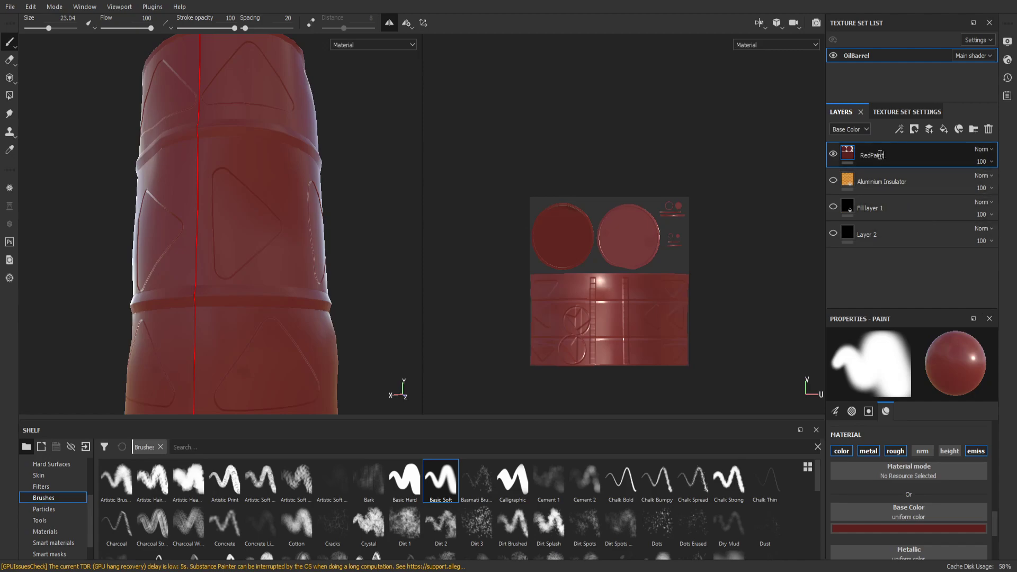
key(Return)
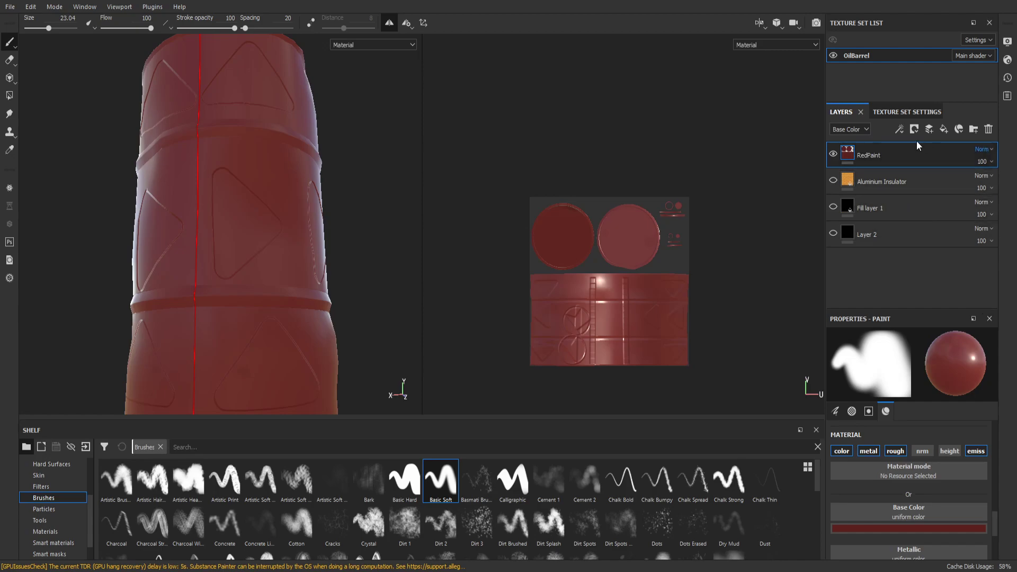
Add a paint layer above RedPaint and give the brush a bright yellow emissive color, 0.1745 roughness and a gray base color
click(930, 129)
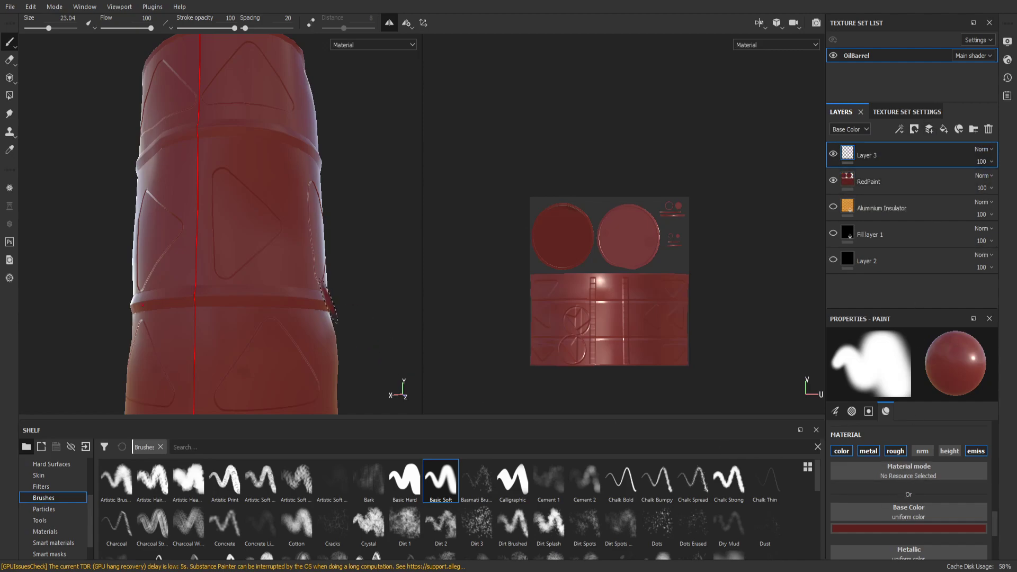
scroll(892, 519, down, 4)
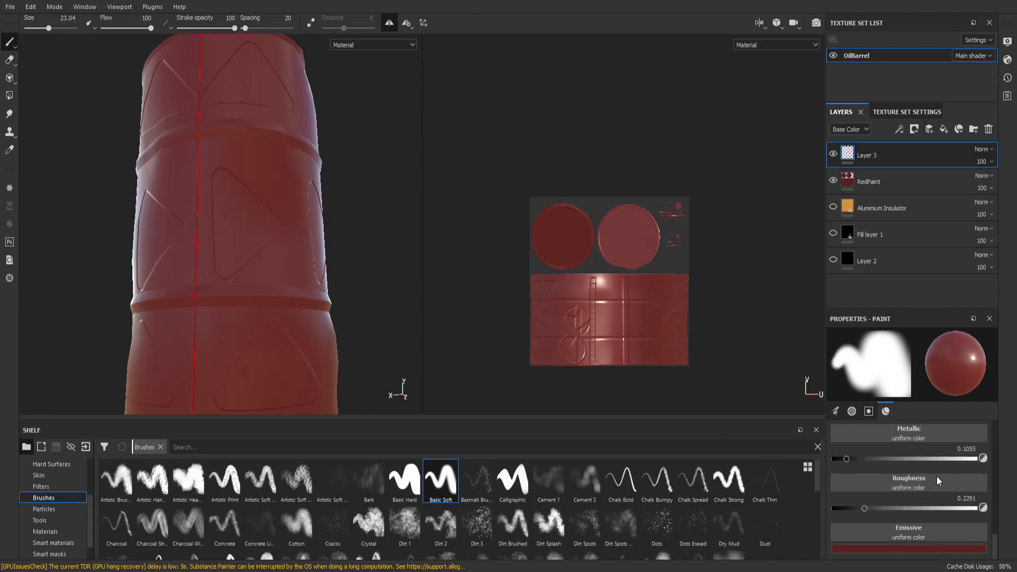
drag(971, 517, 960, 502)
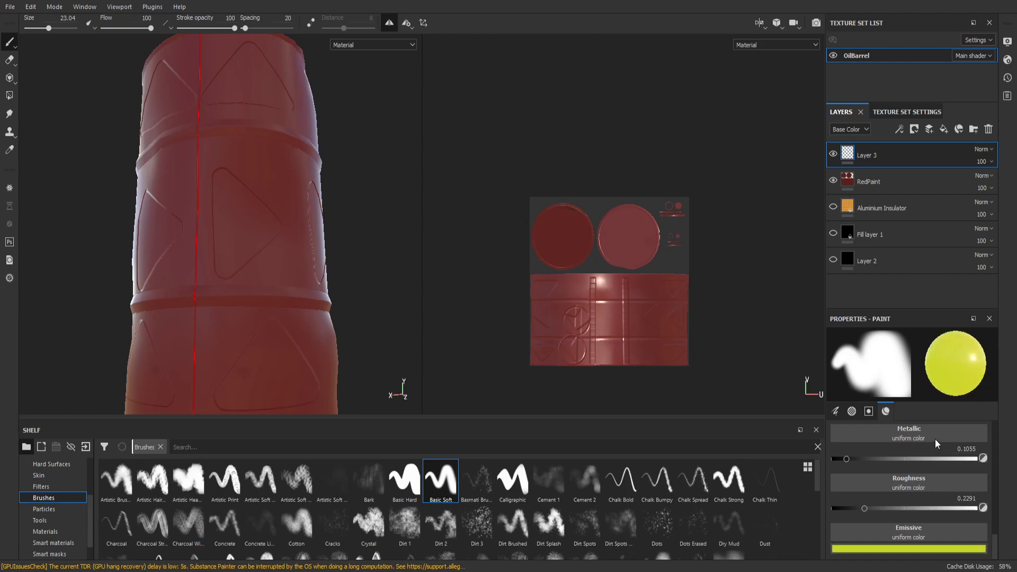
scroll(901, 466, up, 1)
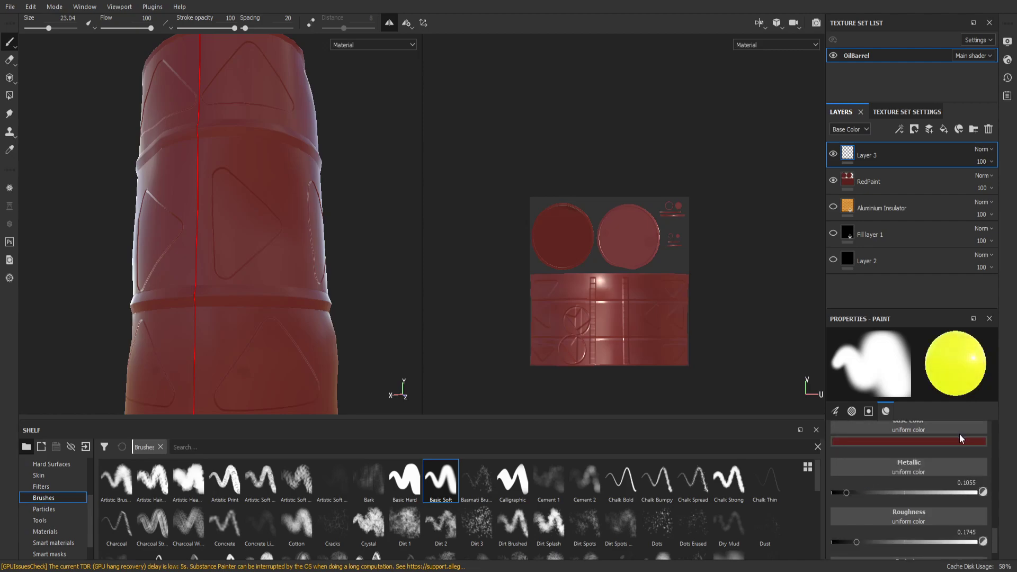
scroll(955, 444, up, 1)
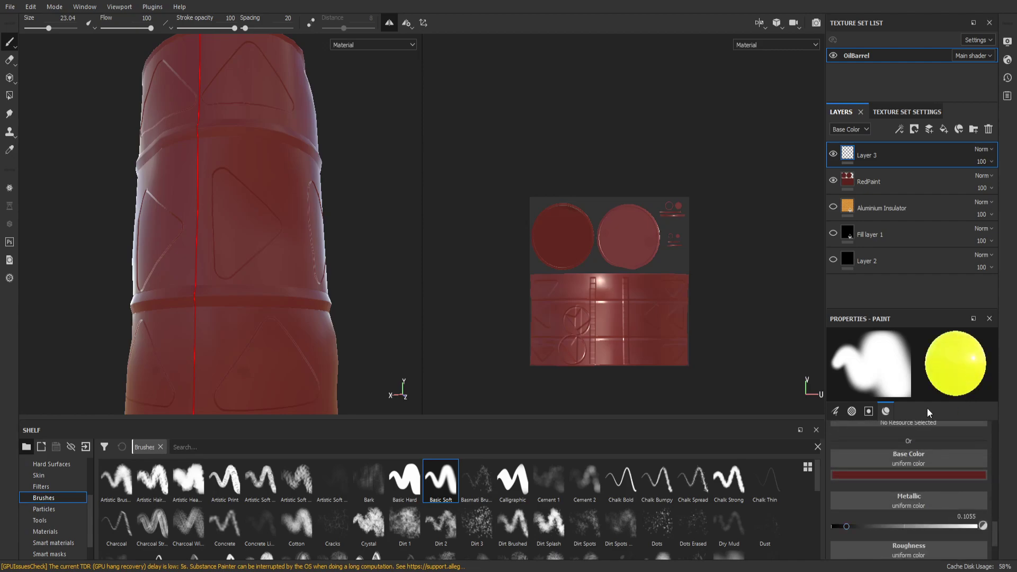
drag(918, 276, 917, 232)
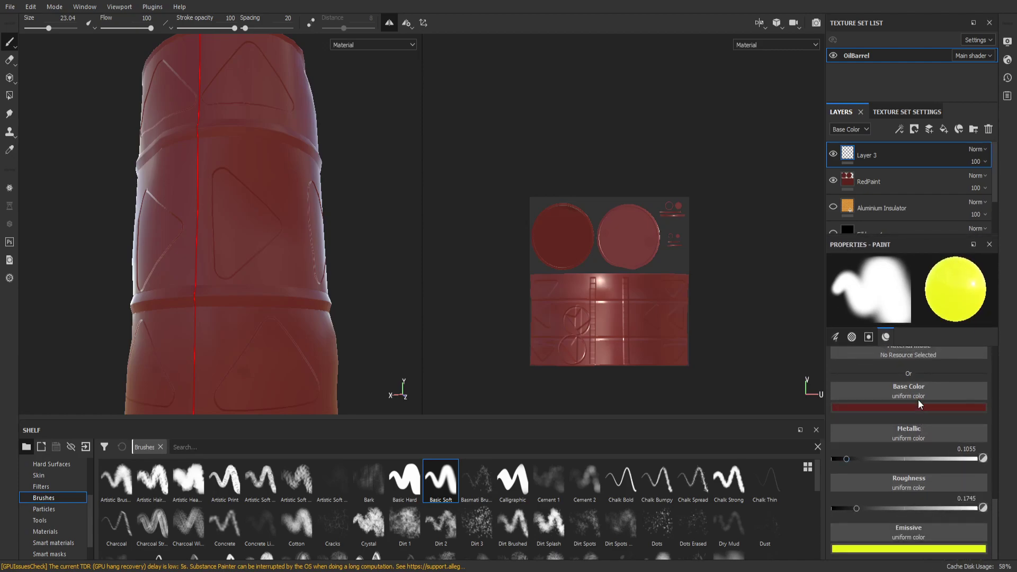
drag(918, 407, 858, 552)
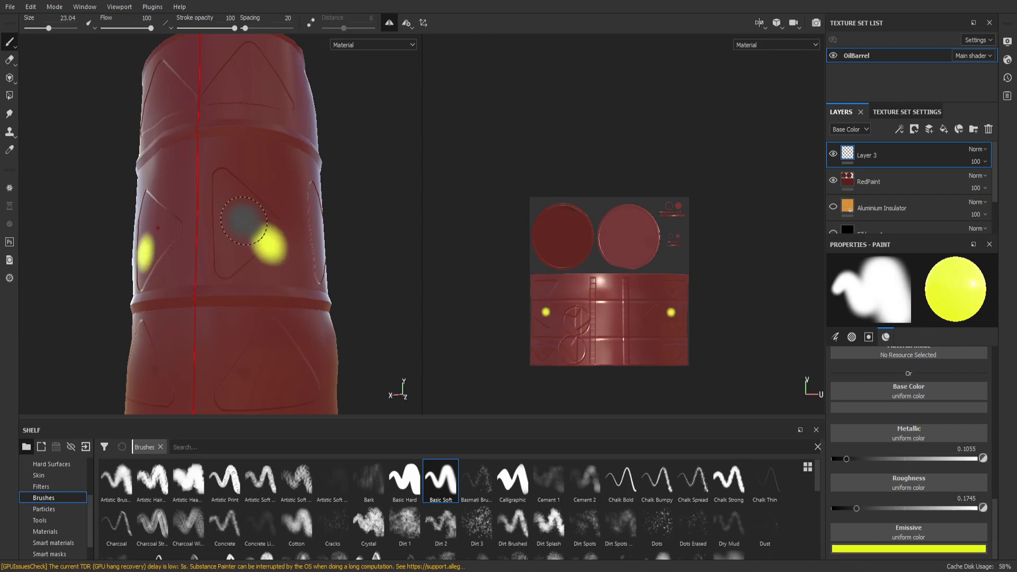
Paint a glowing yellow patch over the barrel's middle triangle on Layer 3 with mirrored symmetry
mouse_move(275, 257)
alt+mouse_down()
mouse_move(272, 265)
mouse_move(245, 221)
mouse_move(234, 251)
mouse_move(245, 209)
mouse_move(229, 227)
mouse_move(277, 198)
alt+mouse_up()
scroll(395, 268, up, 3)
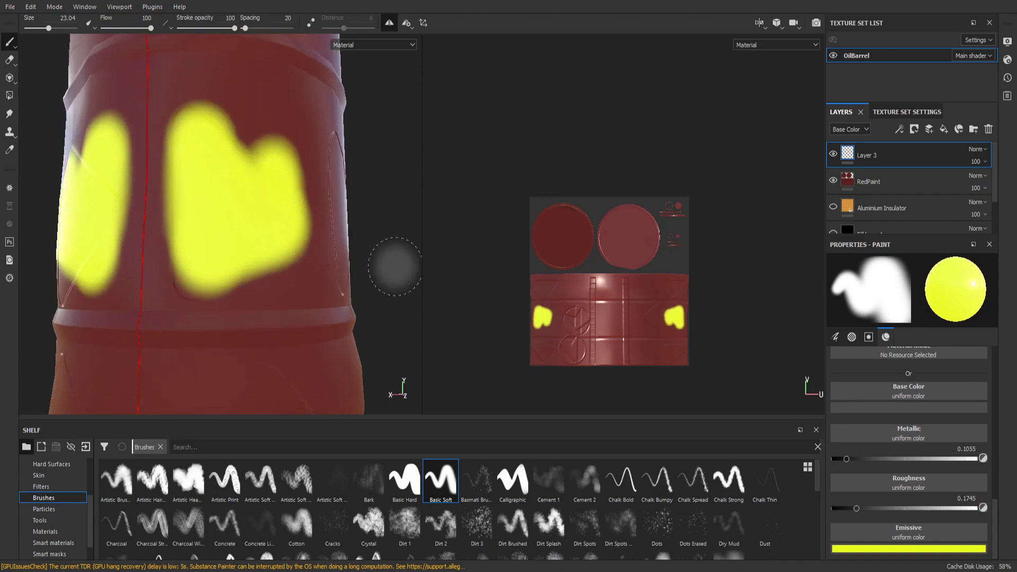
scroll(404, 275, down, 5)
alt+drag(404, 275, 383, 301)
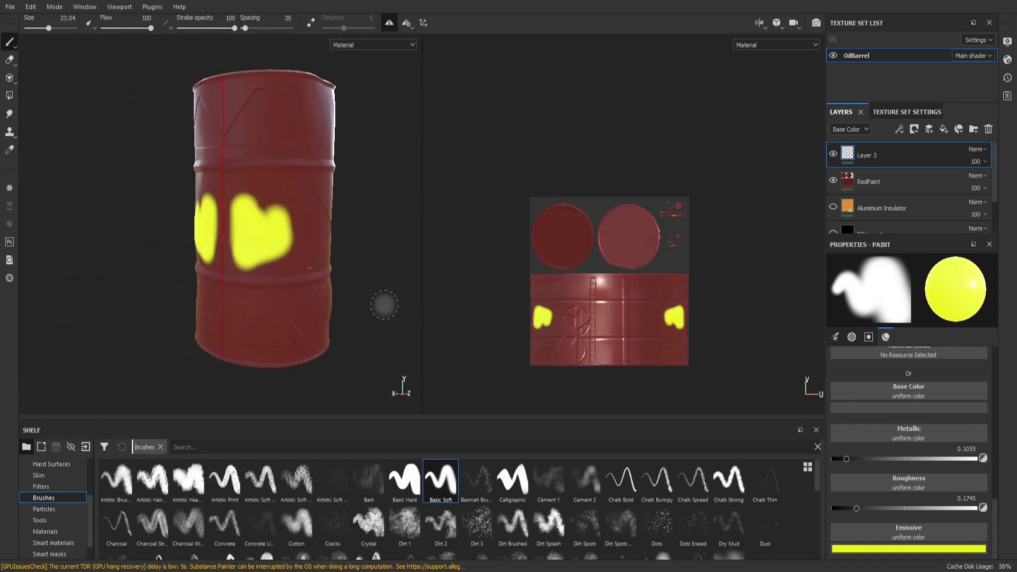
Hide Layer 3 and show it again to compare the barrel with and without the yellow paint
click(834, 154)
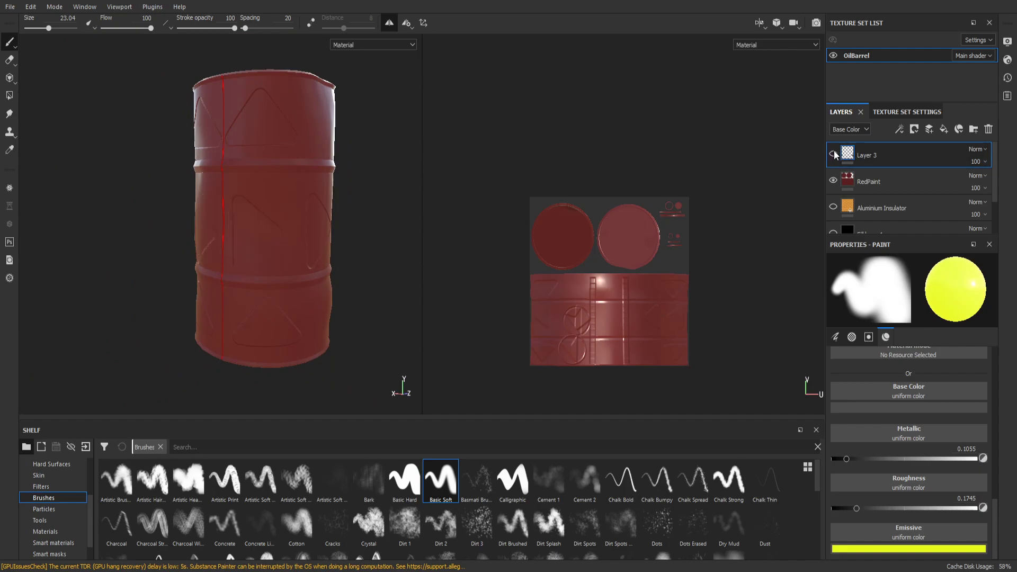
click(834, 155)
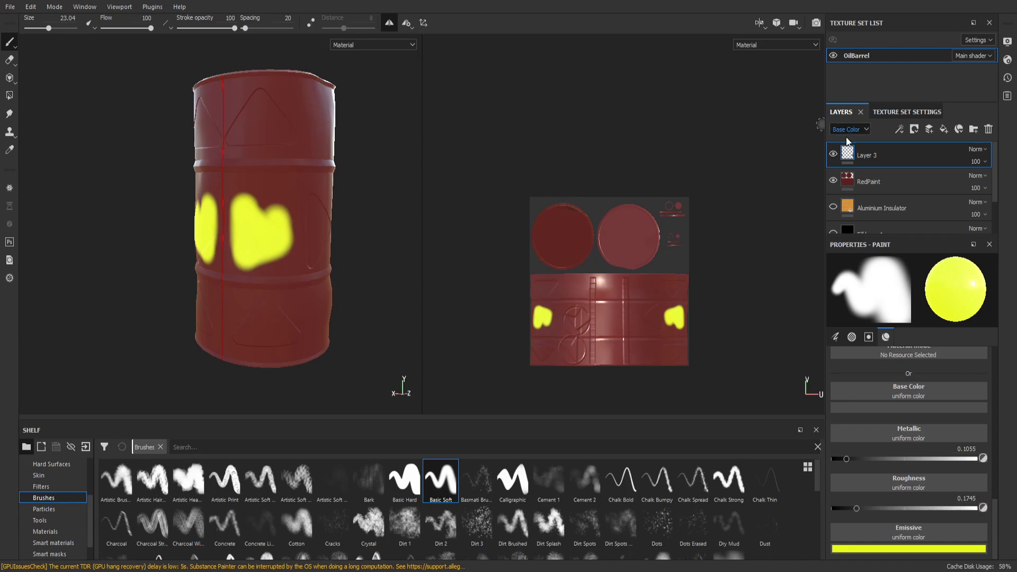
scroll(94, 242, up, 2)
scroll(94, 242, up, 1)
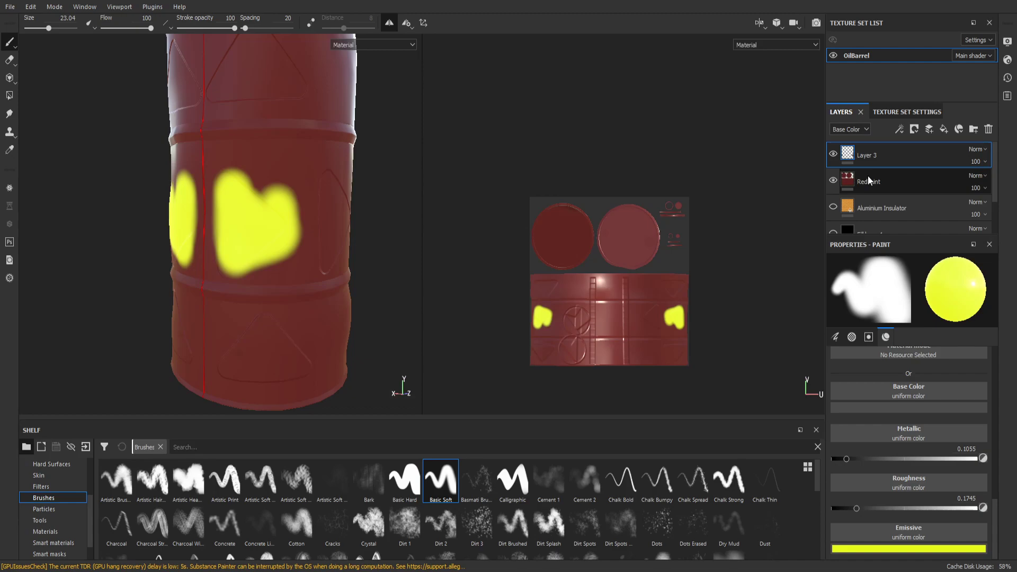
Add a fill layer above Layer 3 and inspect its coverage on the UV layout
click(943, 130)
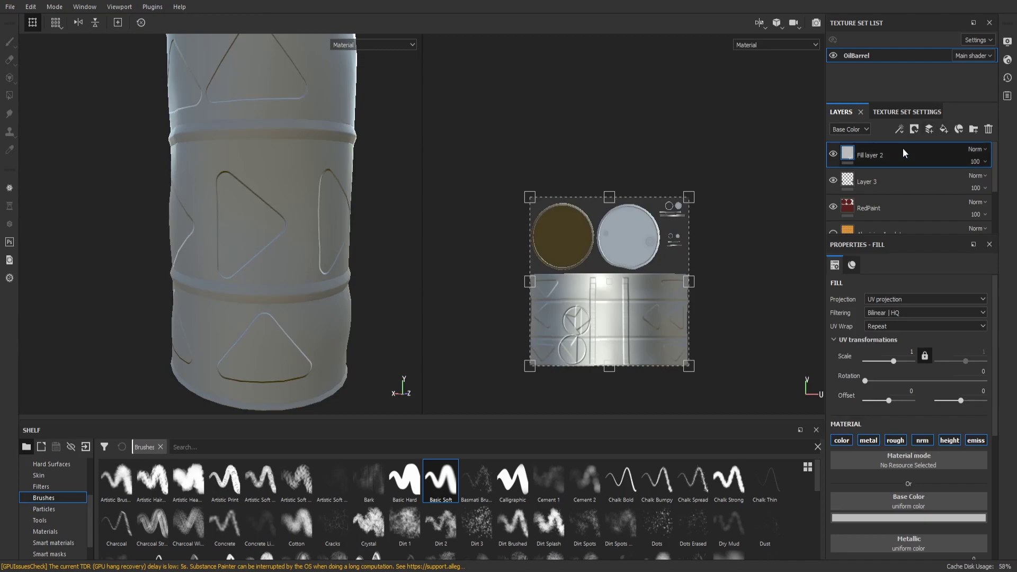
scroll(688, 281, up, 5)
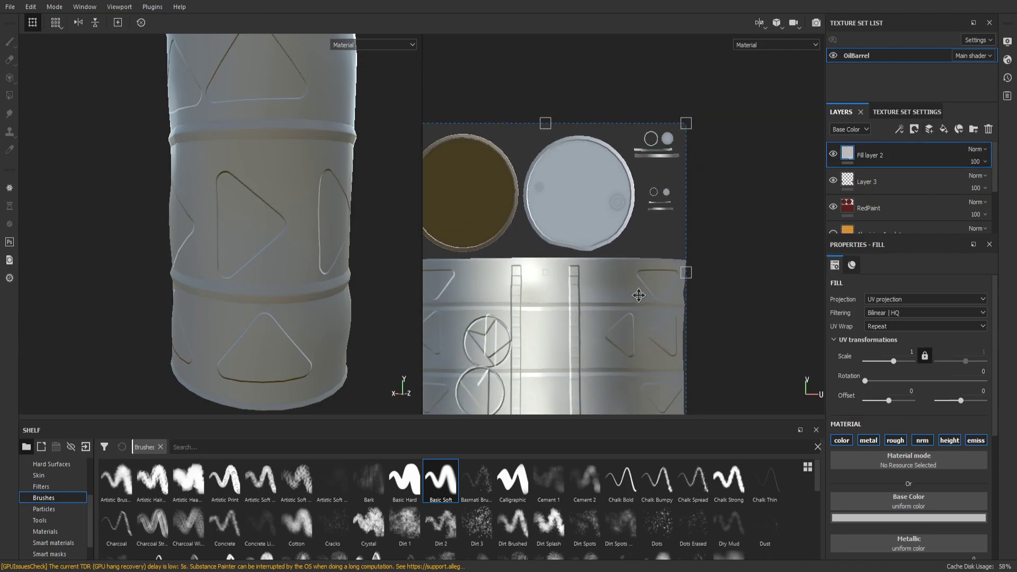
alt+middle_drag(705, 267, 712, 266)
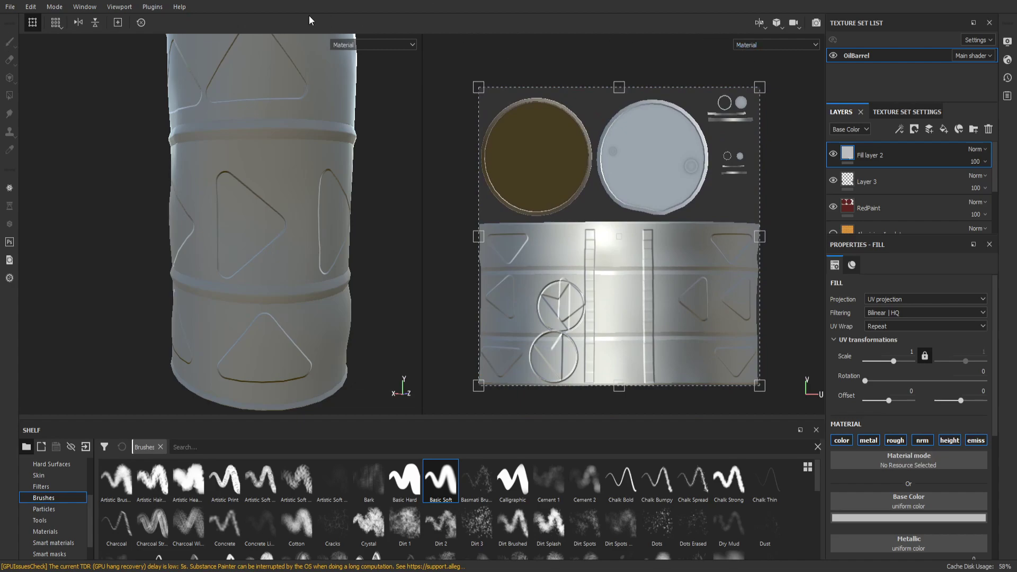
Set the base color of Fill layer 2 to a deep red
scroll(677, 236, up, 1)
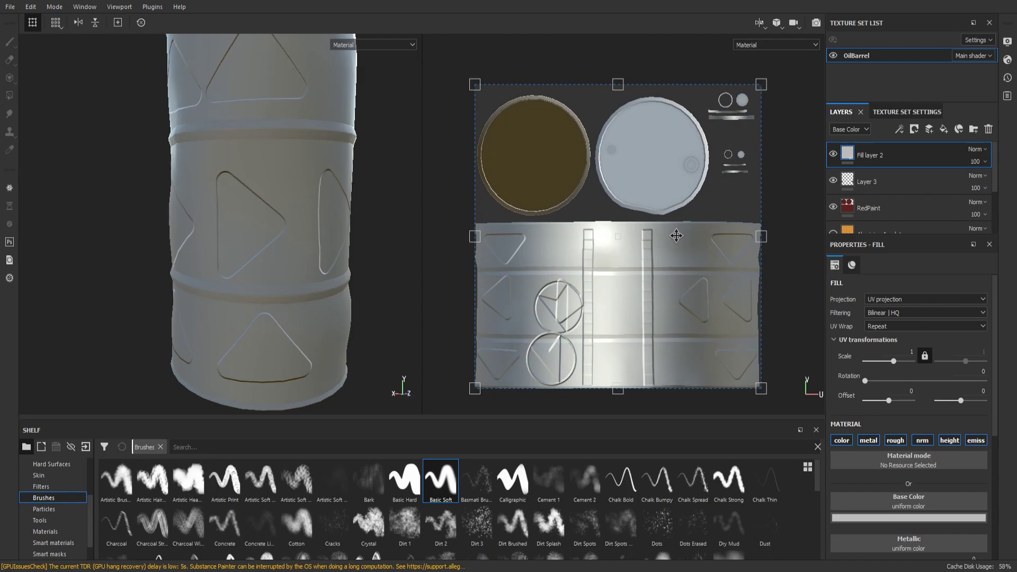
scroll(857, 164, down, 3)
scroll(856, 163, up, 3)
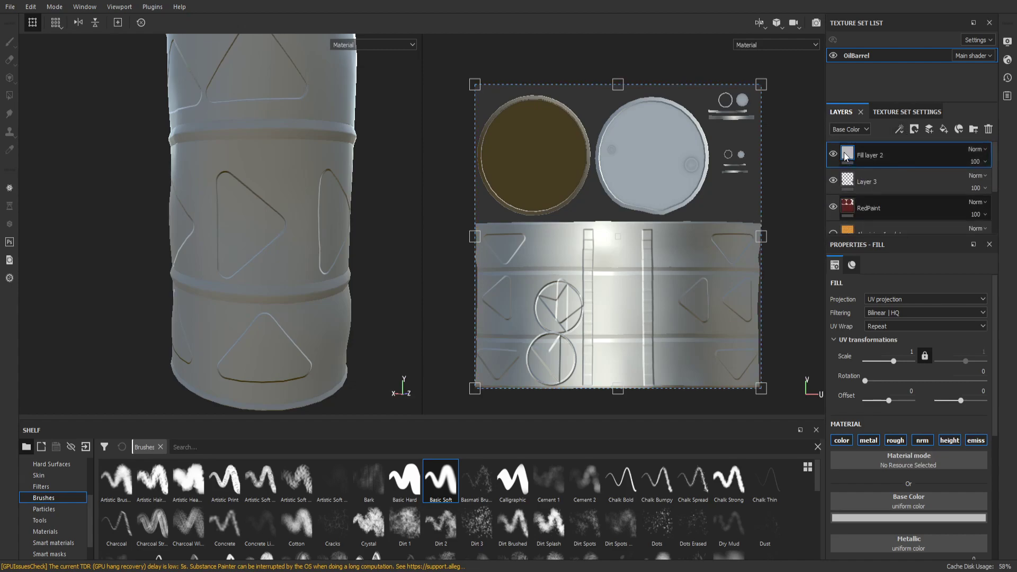
key(ctrl+v)
drag(912, 460, 947, 434)
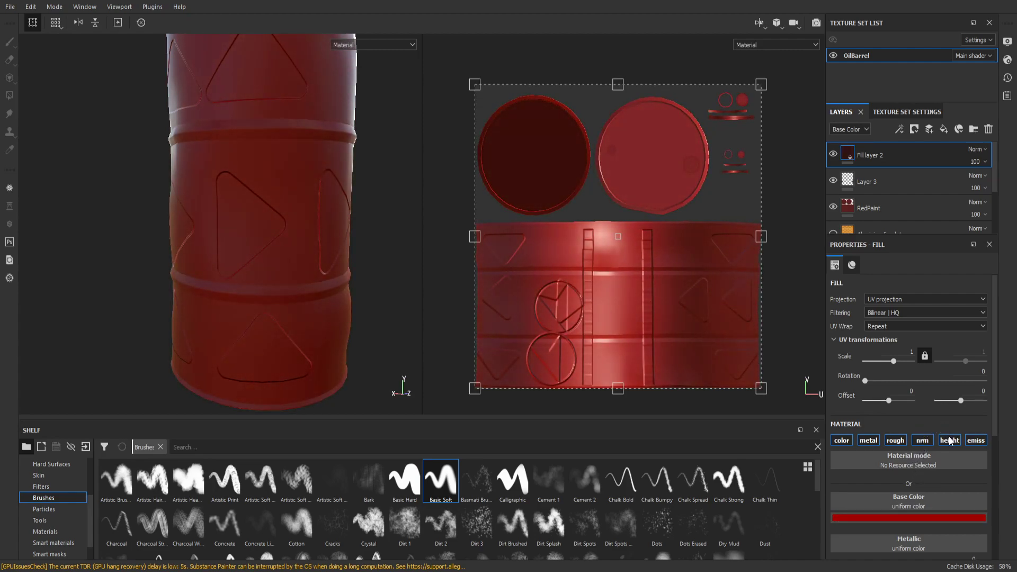
Enlarge the shelf and add the Aluminium Insulator material as a new fill layer above Fill layer 2
click(59, 543)
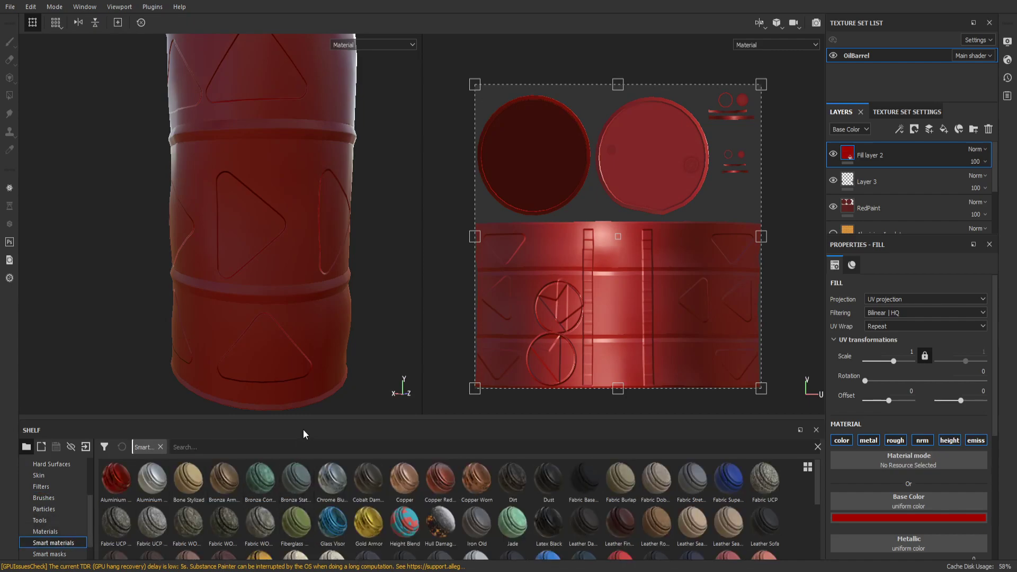
drag(304, 422, 315, 324)
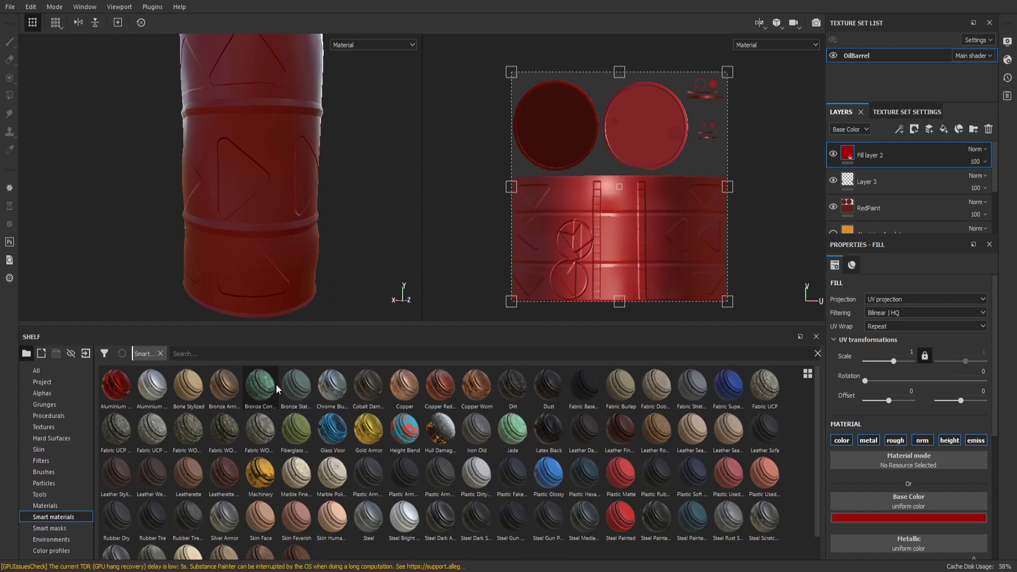
click(55, 506)
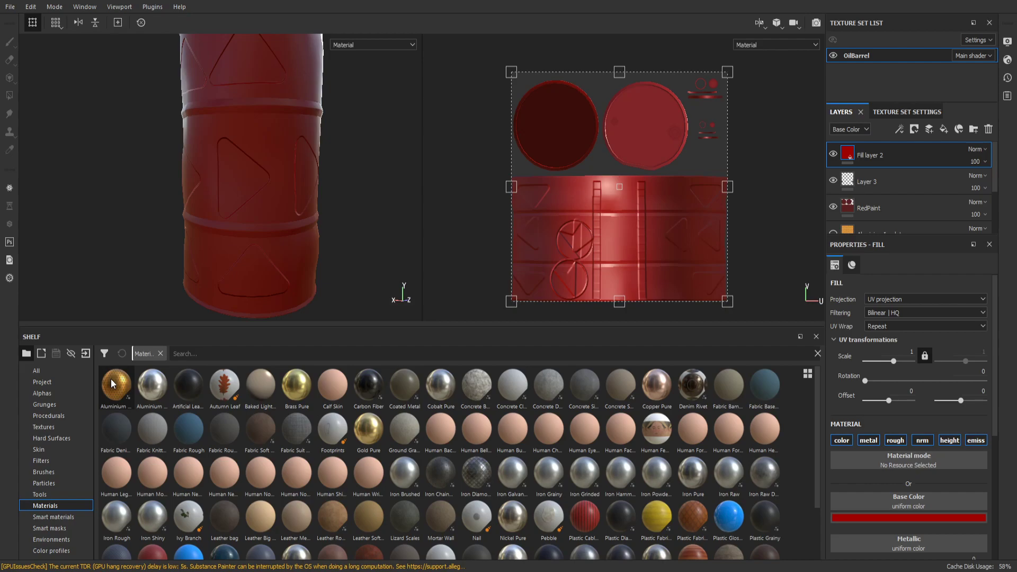
drag(110, 380, 880, 151)
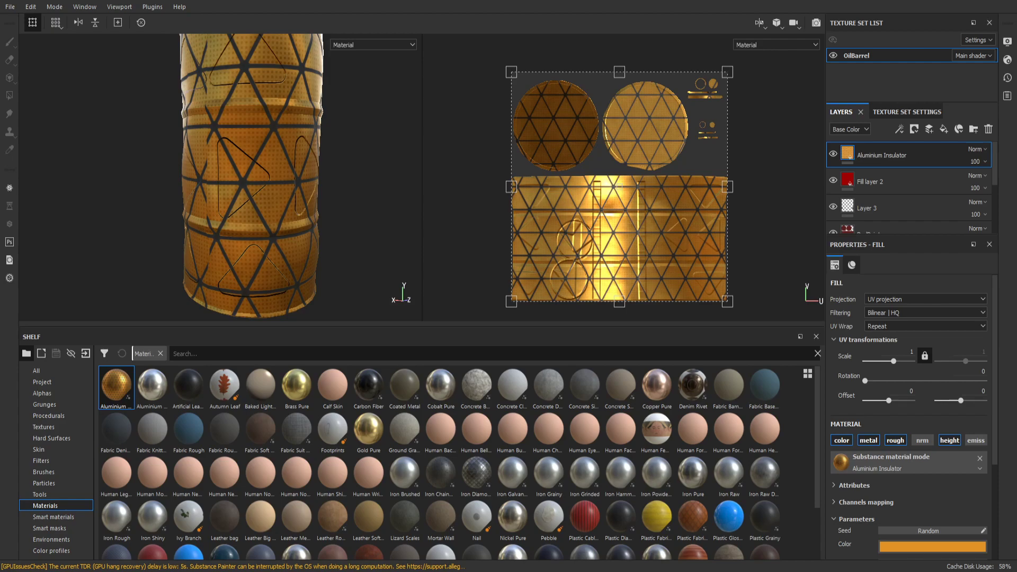
scroll(287, 290, up, 3)
scroll(308, 290, down, 6)
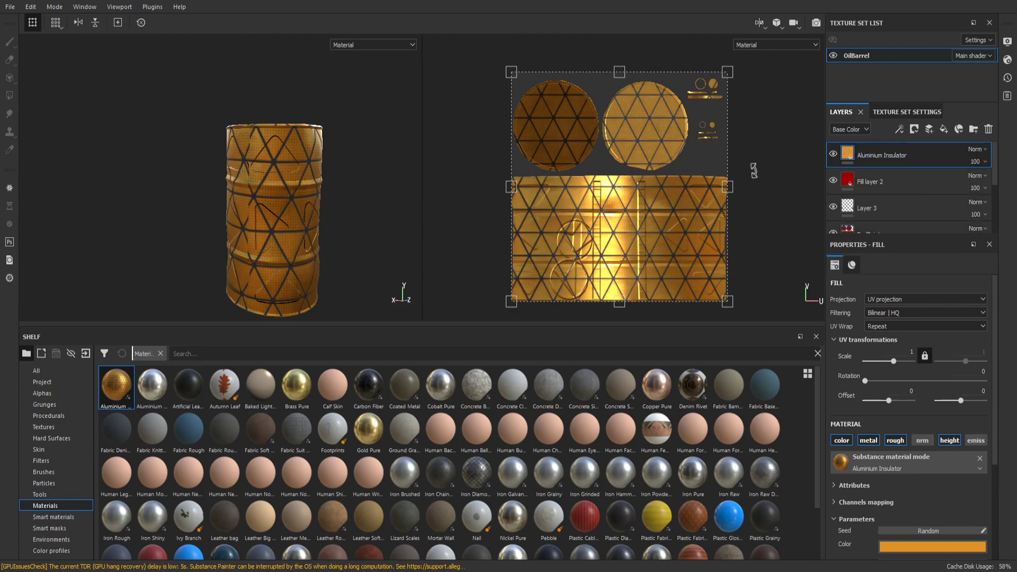
scroll(678, 132, down, 1)
scroll(678, 132, up, 1)
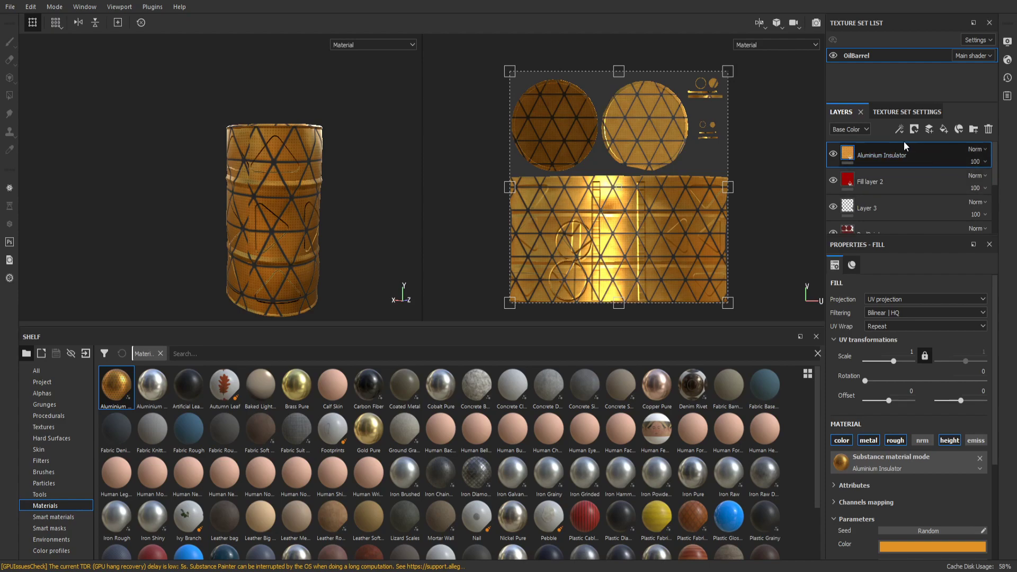
Select Fill layer 2 and toggle the Aluminium Insulator layer's visibility off and on to compare the two fills
click(898, 179)
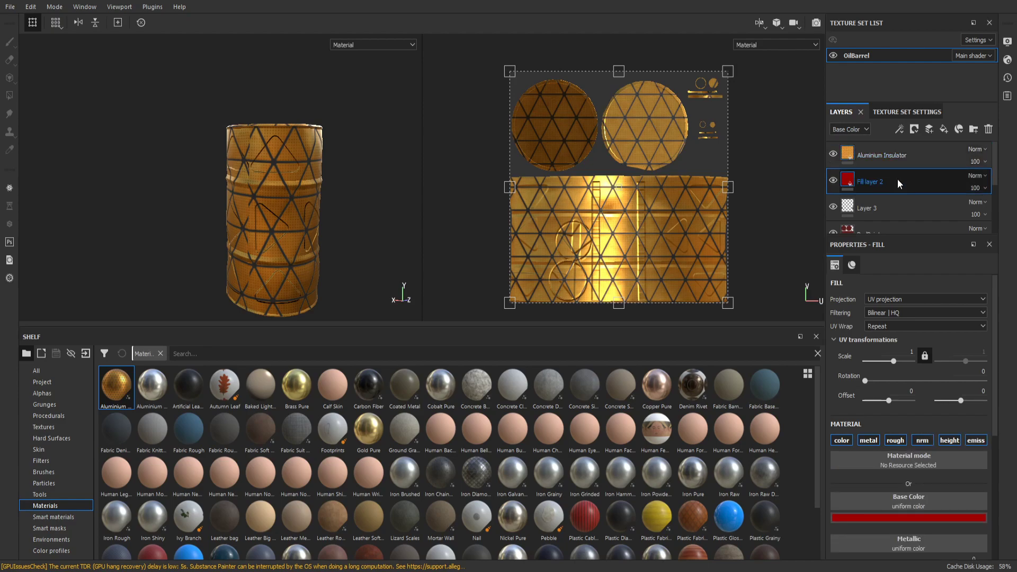
click(833, 154)
click(832, 154)
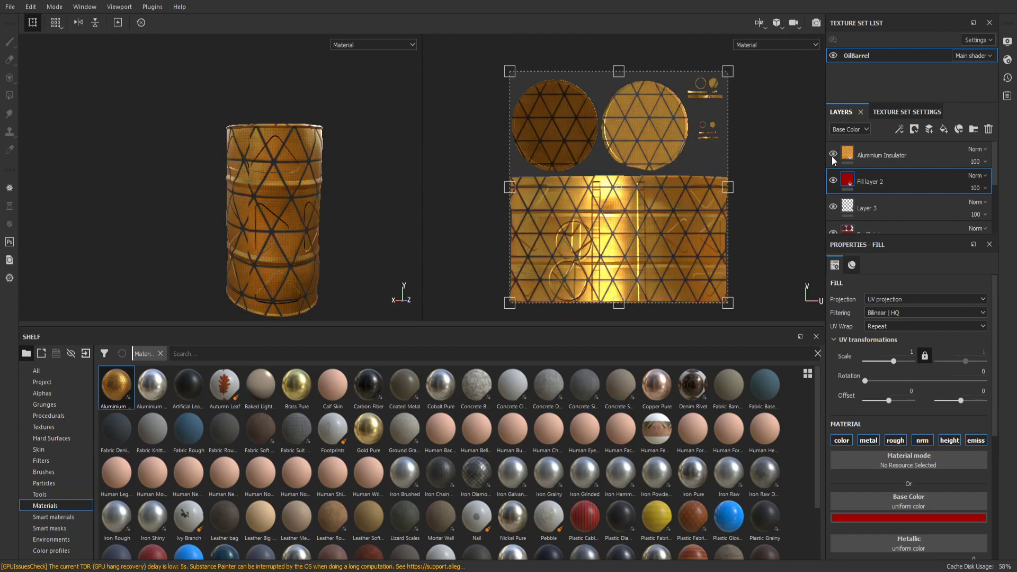
Add a black mask to Aluminium Insulator and reveal the two round lid UV islands with Polygon Fill in UV chunk mode
click(930, 157)
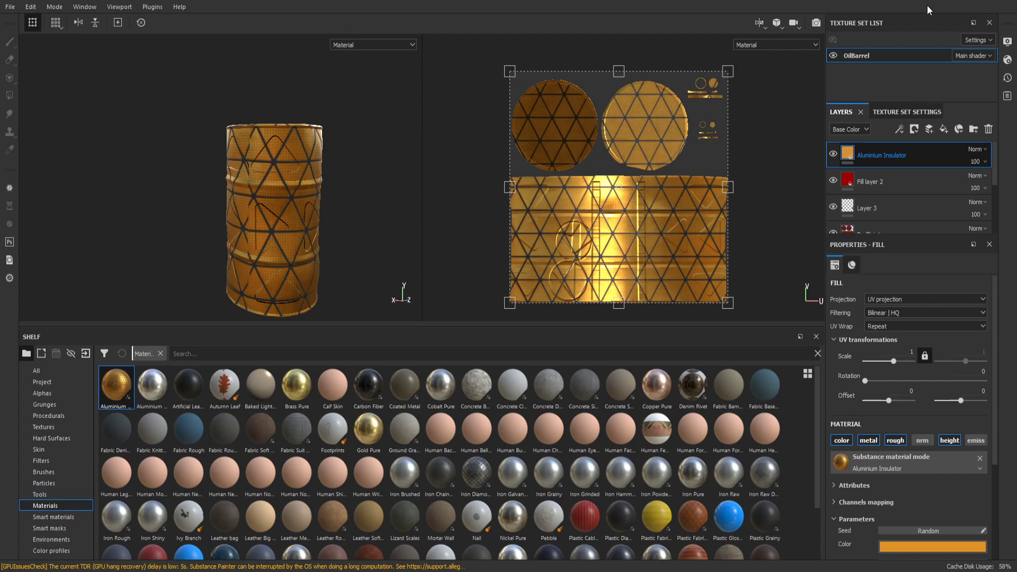
key(1)
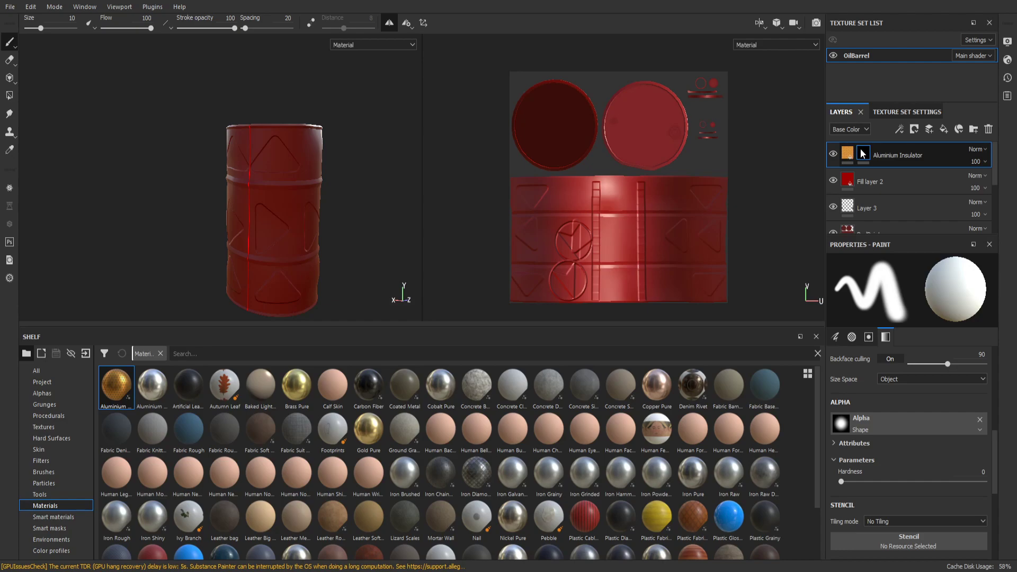
click(8, 101)
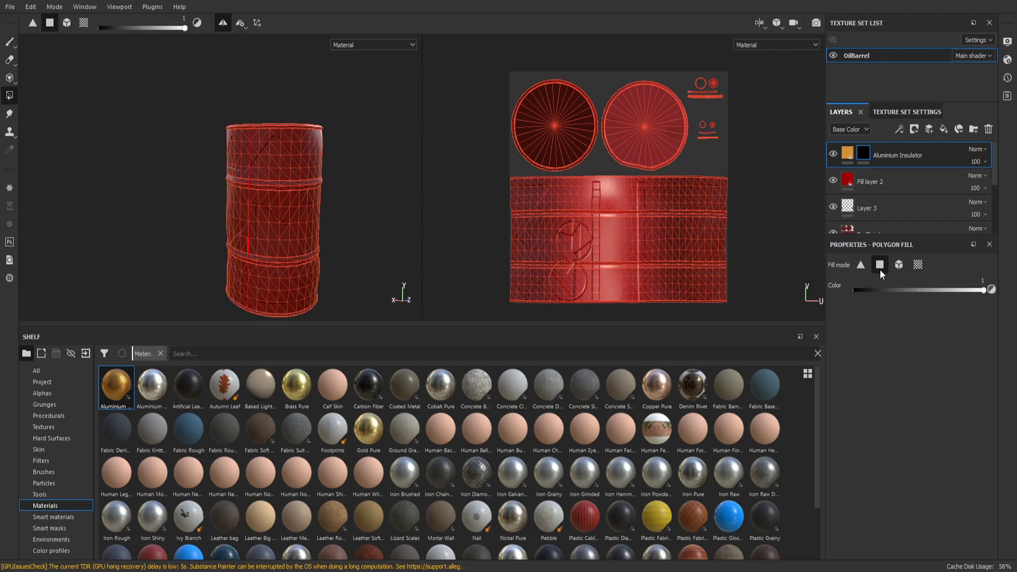
click(917, 265)
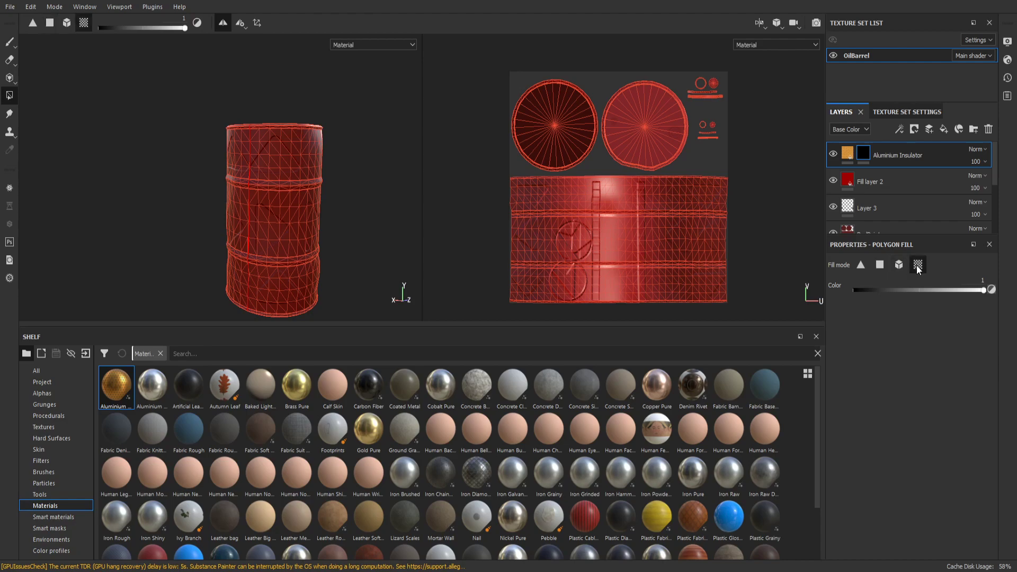
click(565, 132)
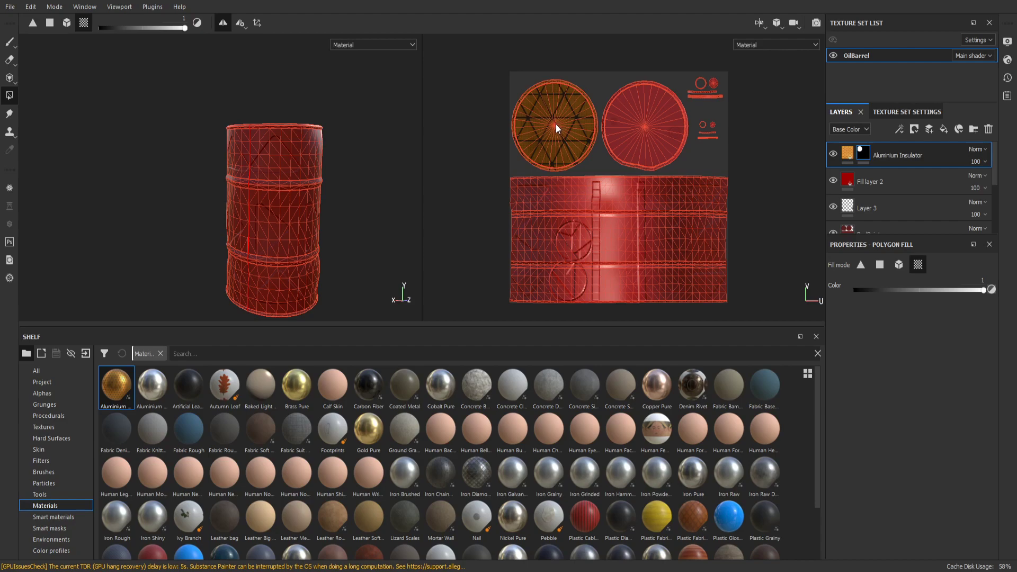
click(645, 133)
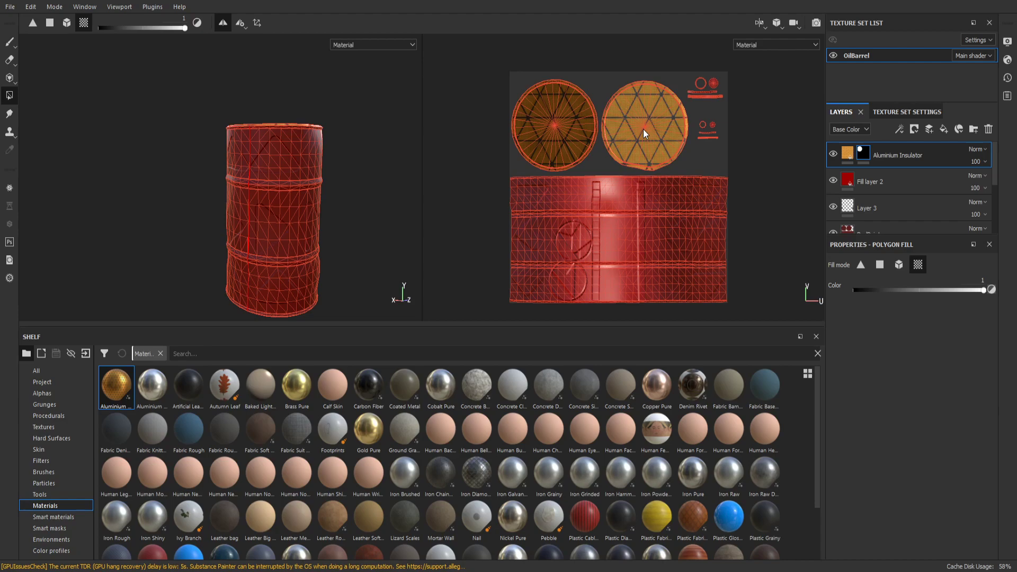
Reveal Aluminium Insulator on the barrel body's UV island and mask it out again
alt+drag(381, 170, 320, 152)
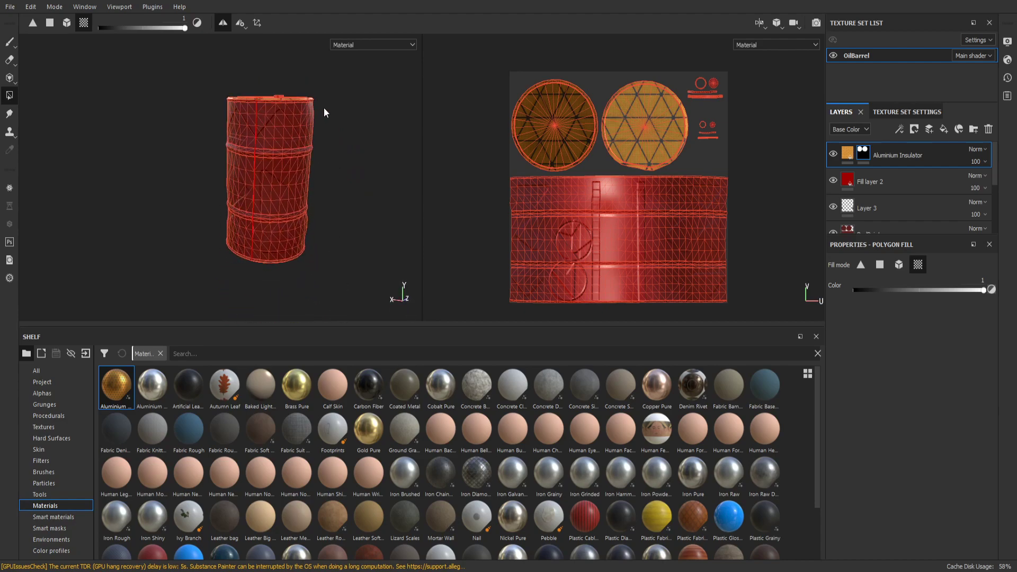
scroll(317, 111, up, 3)
alt+middle_drag(325, 136, 339, 196)
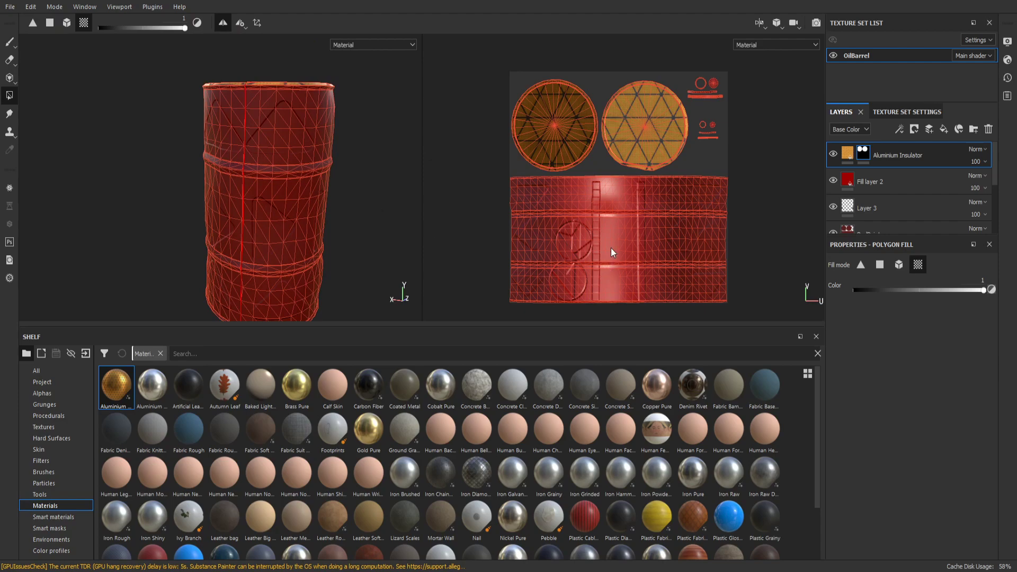
click(633, 234)
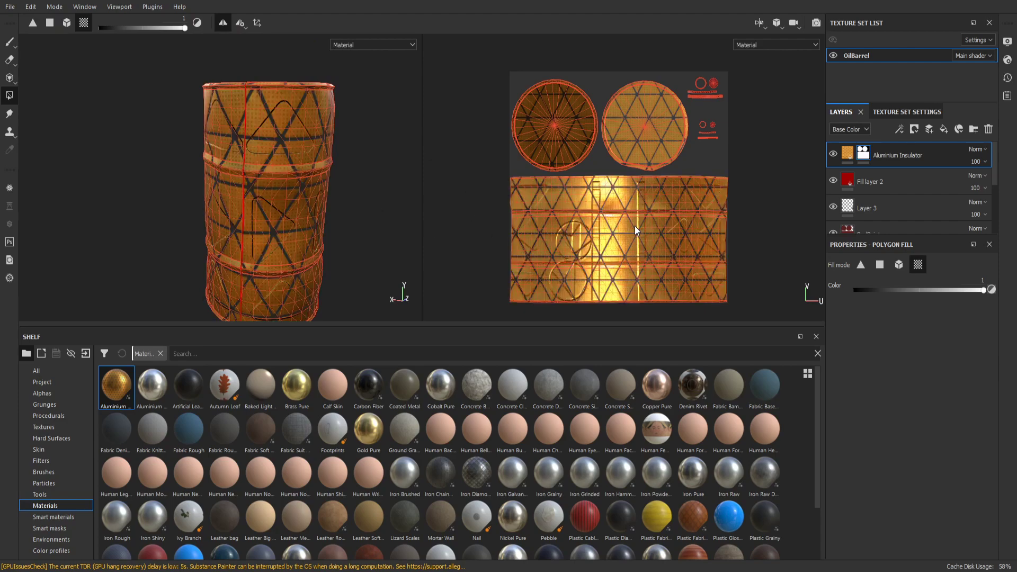
click(634, 225)
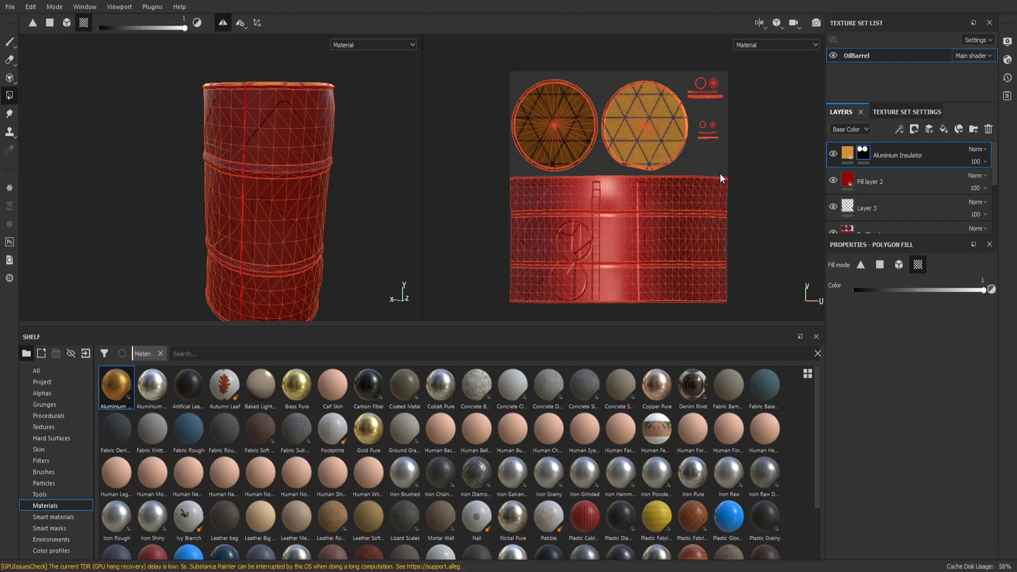
Switch Polygon Fill to quad mode and reveal Aluminium Insulator across the upper half of the body's UV island
click(879, 264)
scroll(627, 205, up, 3)
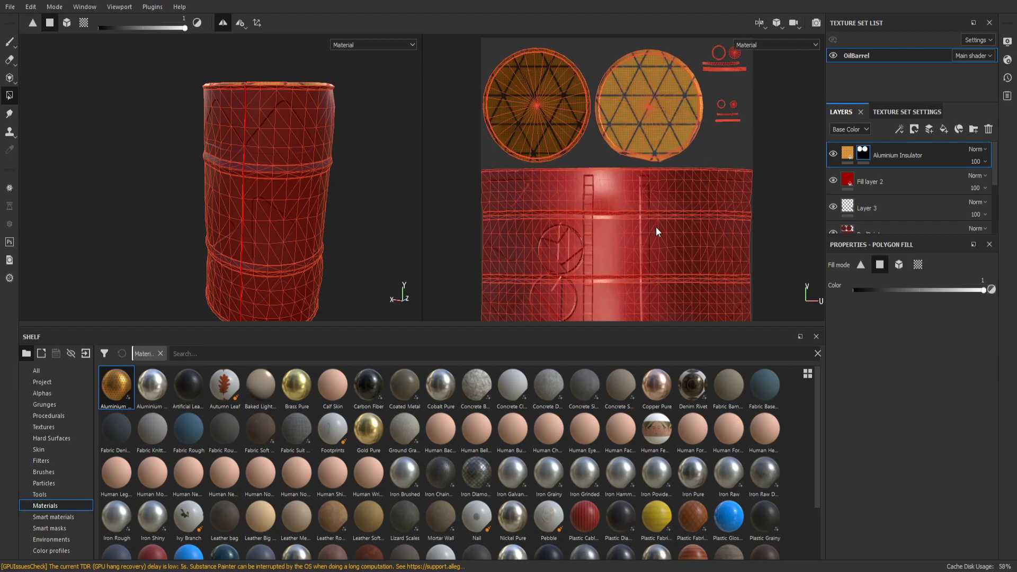
scroll(633, 265, up, 3)
middle_drag(673, 220, 684, 236)
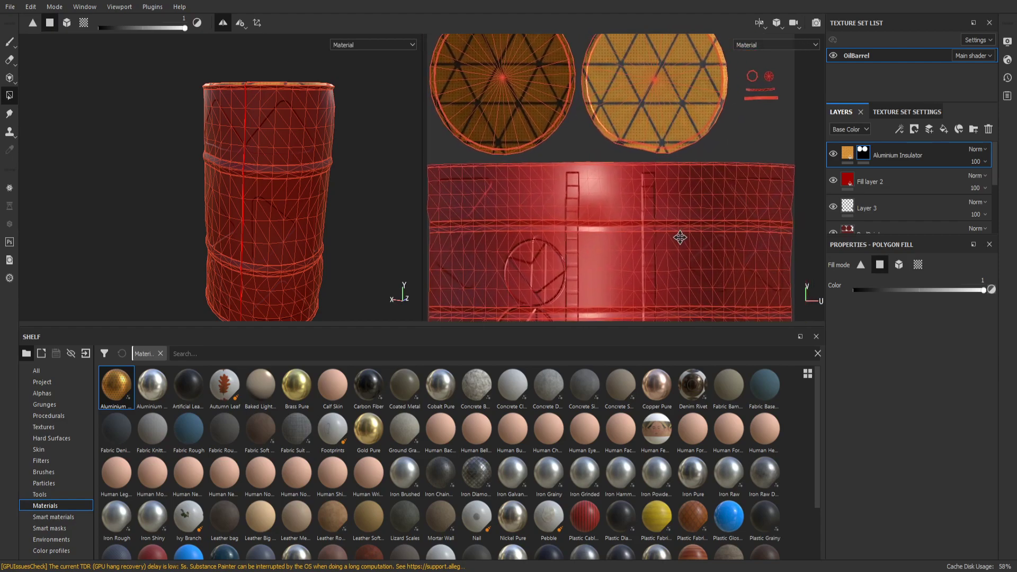
scroll(677, 242, down, 1)
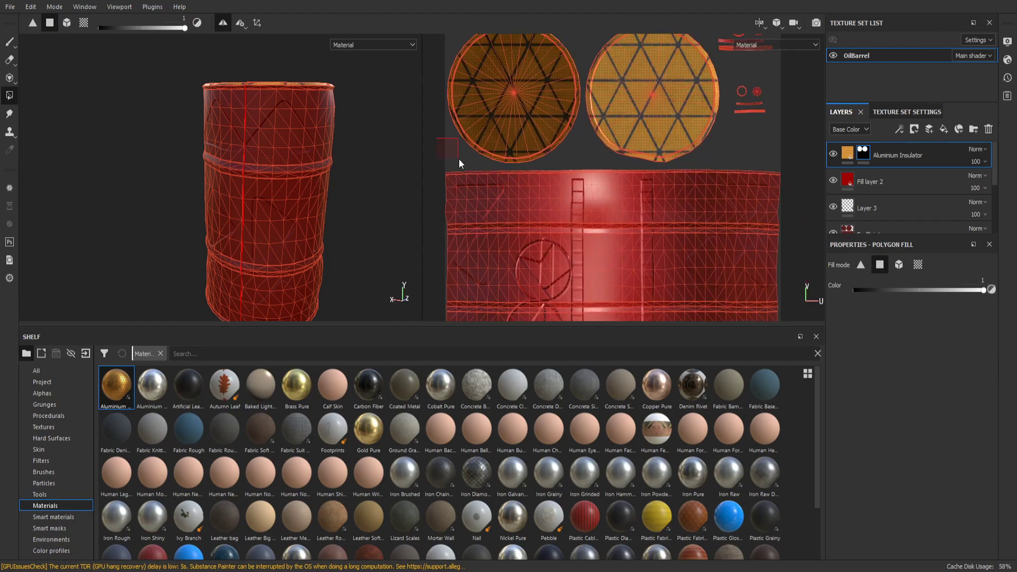
drag(479, 166, 791, 248)
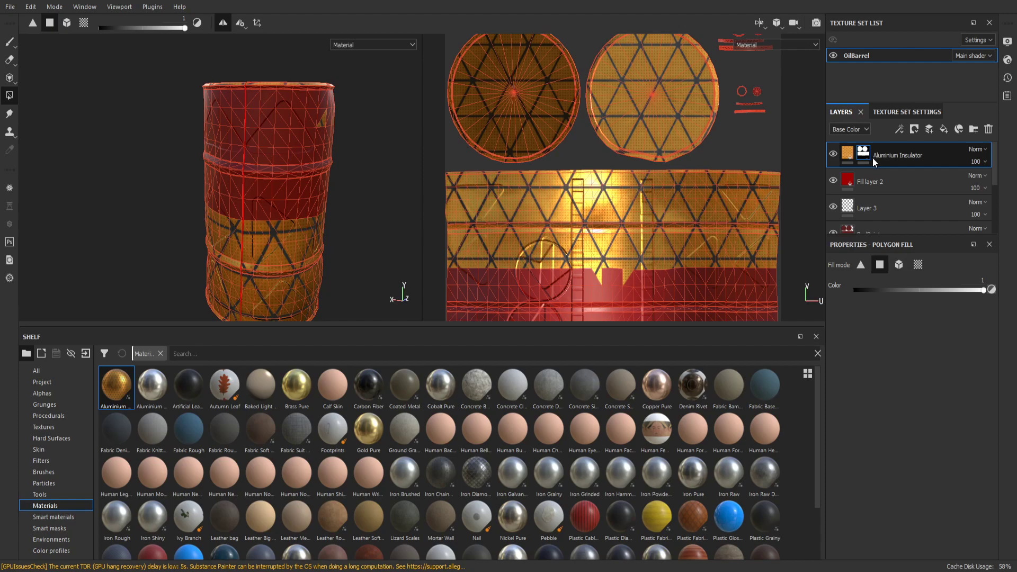
Set the polygon fill color to 0 and mask the material out of the barrel's middle band
drag(983, 290, 480, 247)
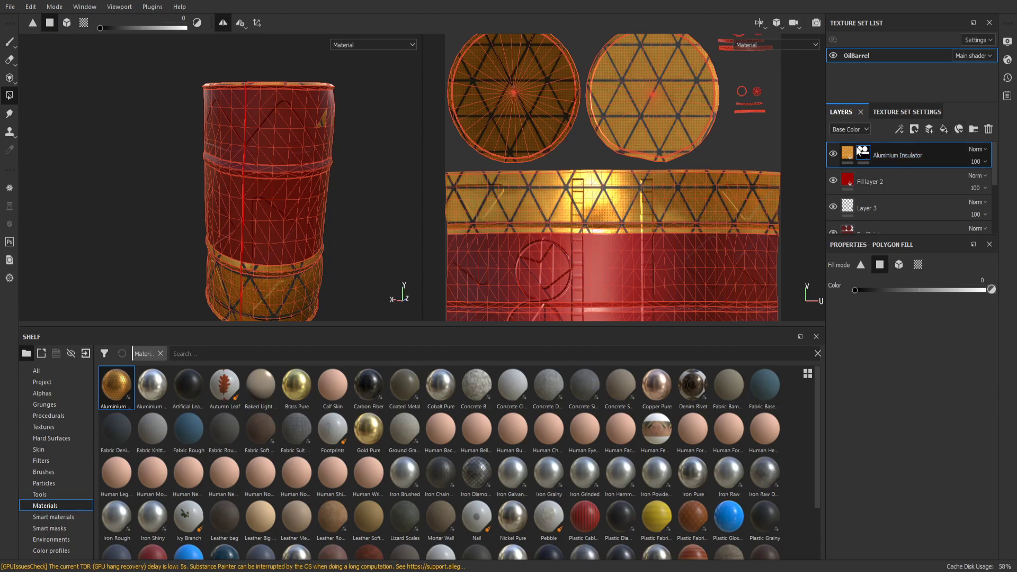
mouse_move(291, 167)
alt+right_down()
mouse_move(291, 156)
mouse_move(291, 184)
alt+right_up()
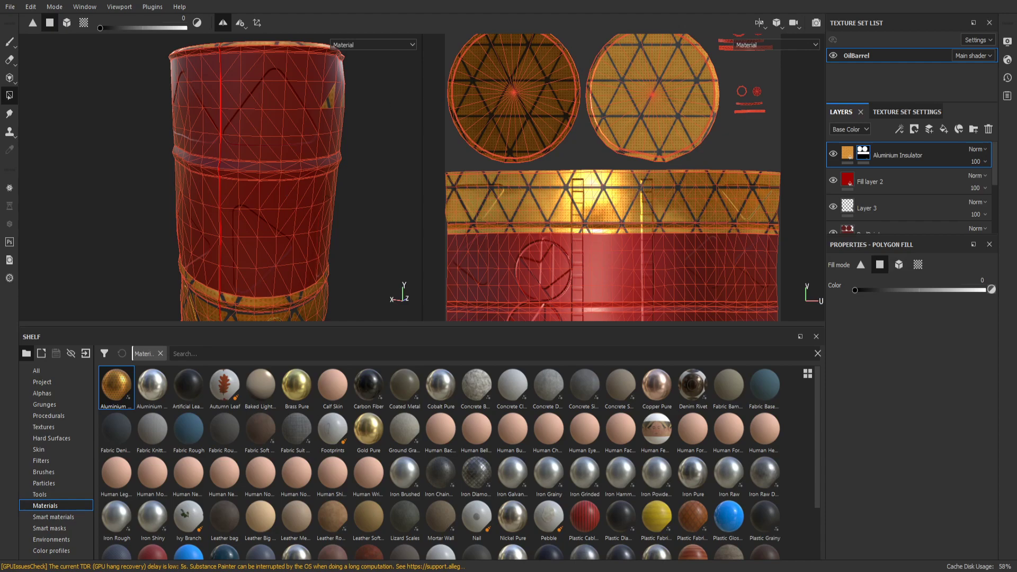
Examine the barrel's mesh maps in the texture set settings, including ambient occlusion, curvature and position, and return to the layers
click(898, 111)
scroll(922, 192, down, 5)
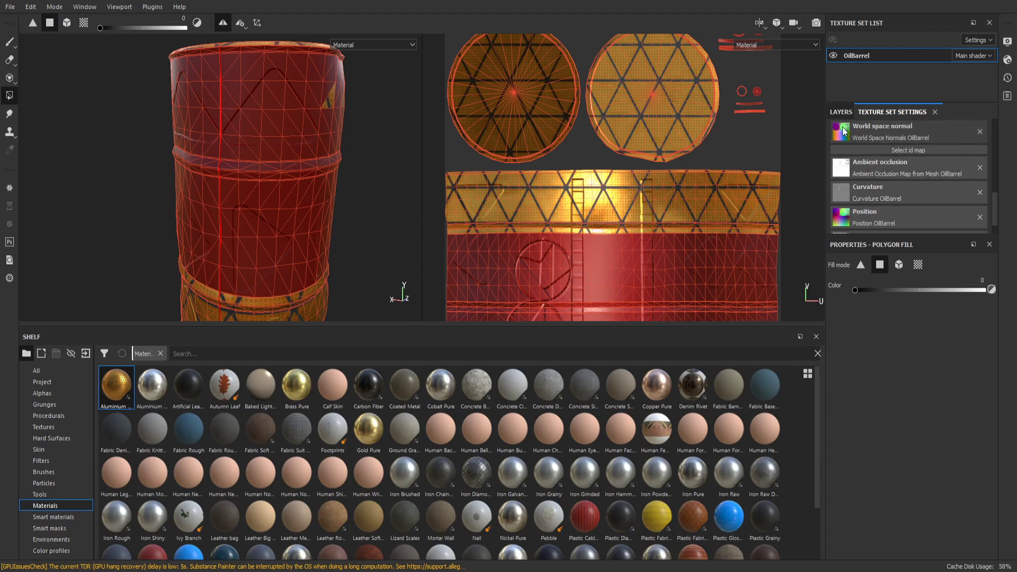
click(841, 112)
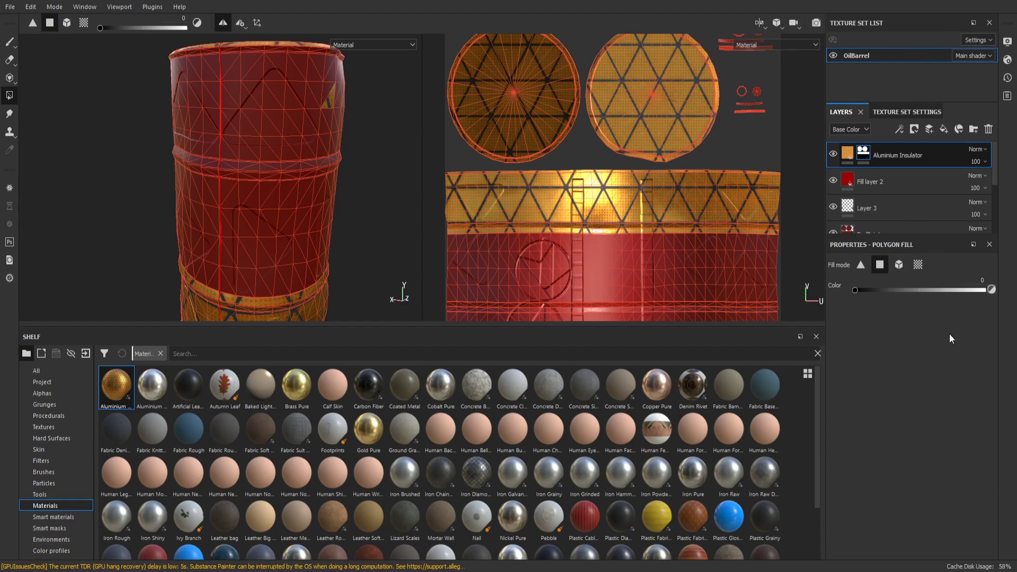
Add a Dirt generator to the Aluminium Insulator layer's mask and inspect the dirt pattern up close
click(916, 364)
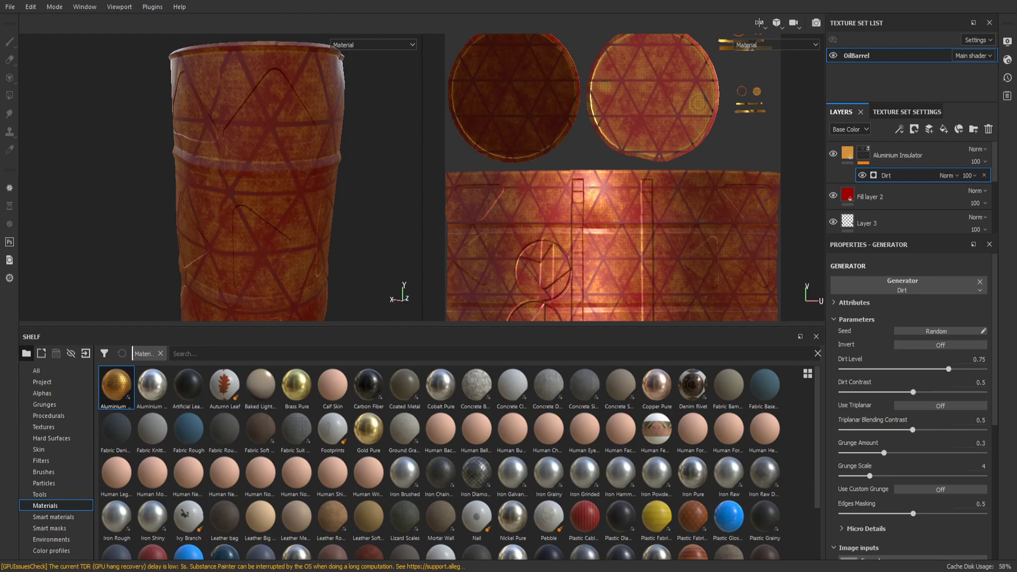
scroll(178, 158, up, 5)
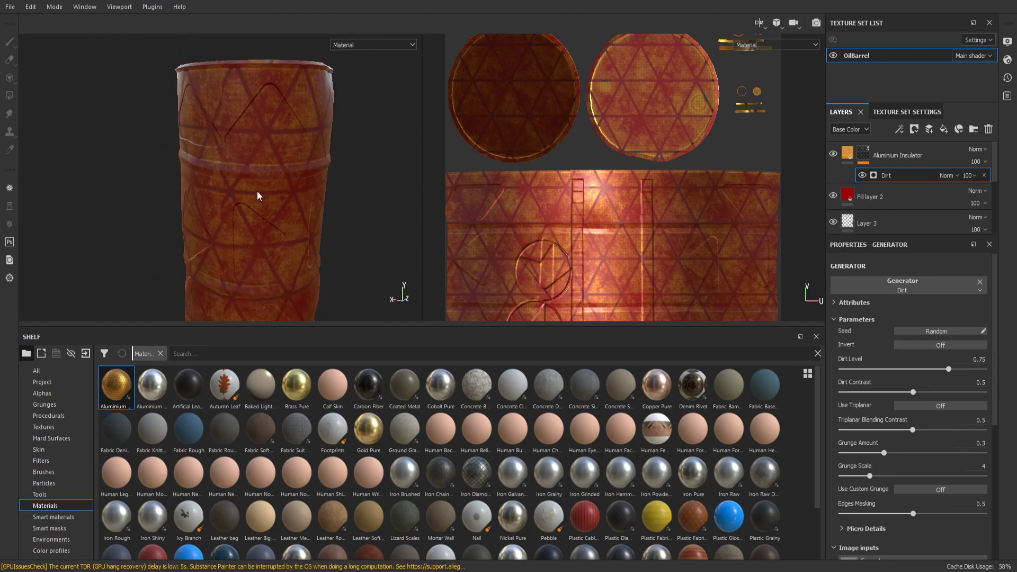
scroll(272, 187, up, 5)
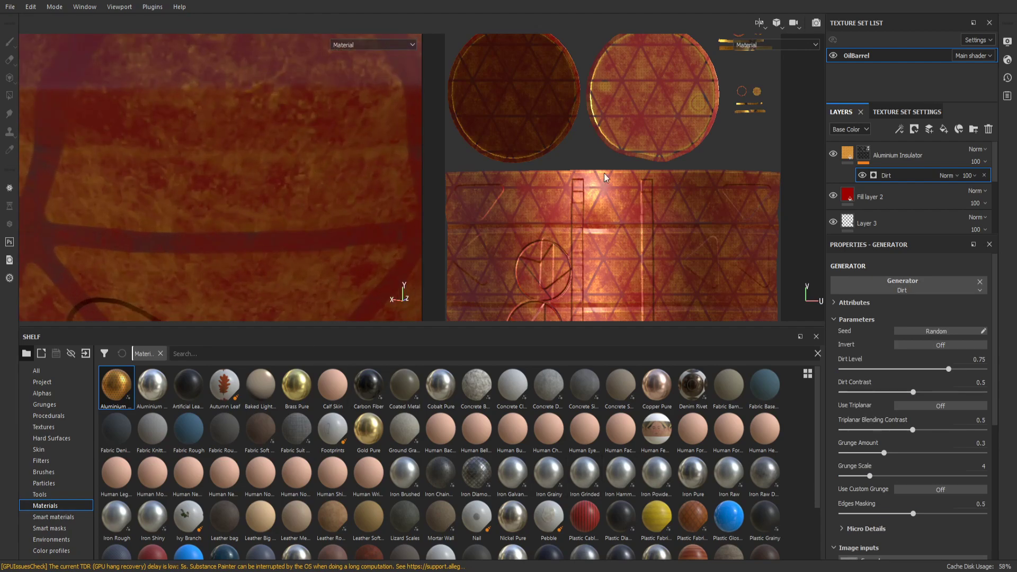
scroll(605, 116, down, 3)
scroll(617, 159, up, 5)
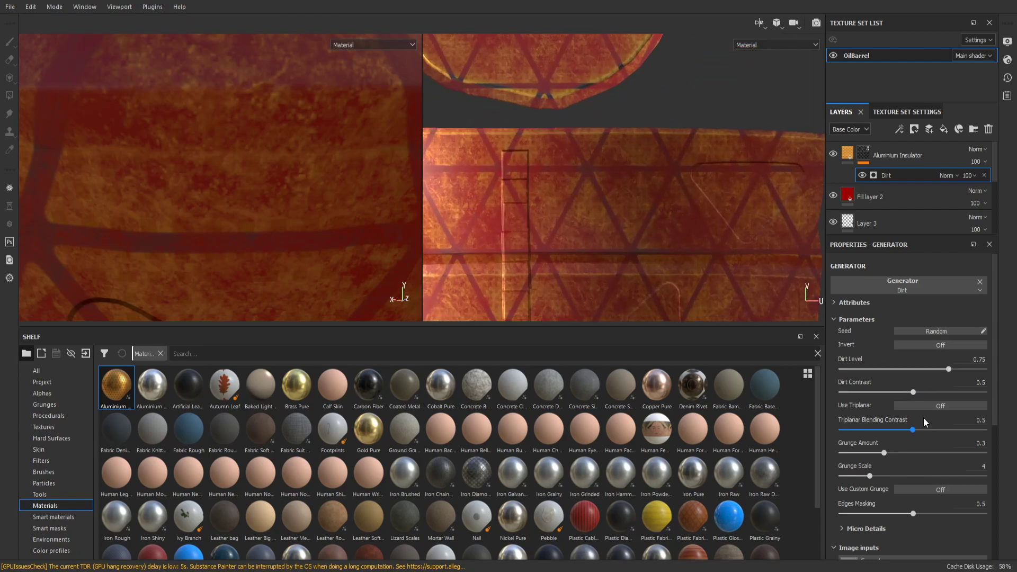
Review the Dirt generator's parameters and expand its attributes
scroll(946, 477, down, 5)
scroll(958, 452, up, 5)
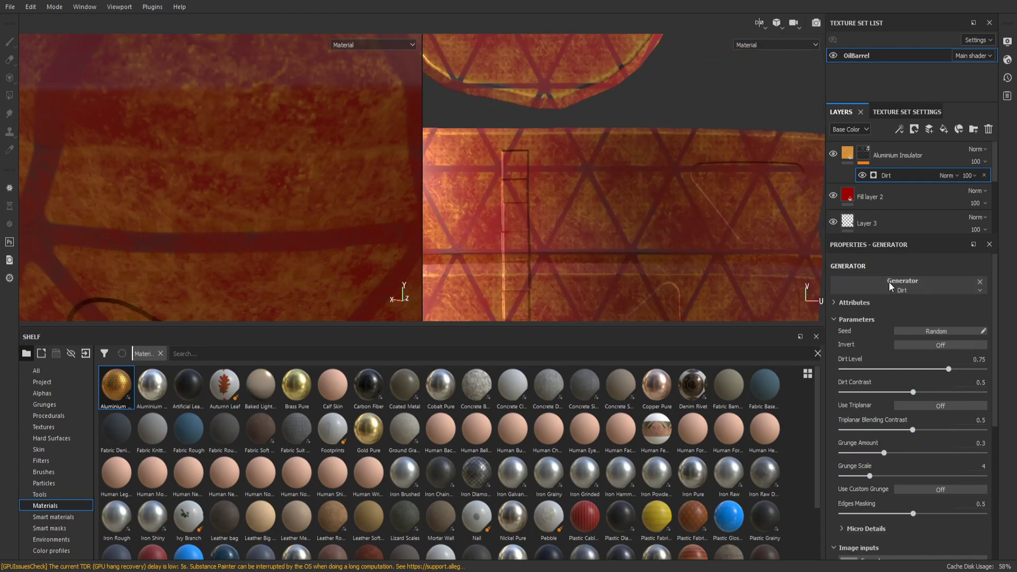
click(835, 302)
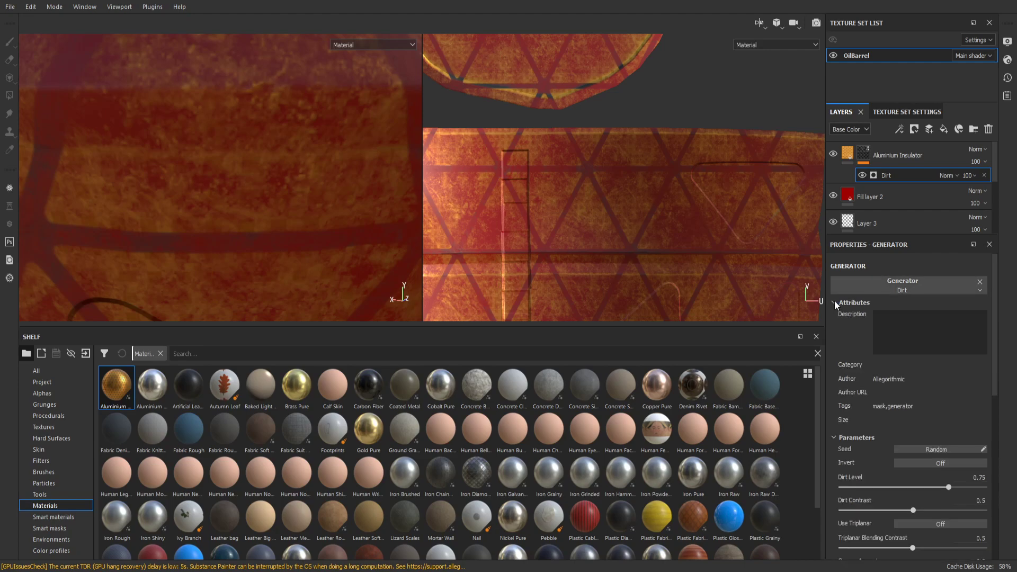
Set the Dirt generator's dirt level to 0.8, contrast to 0.7, grunge amount to 0.33 and grunge scale to 3
drag(948, 487, 968, 492)
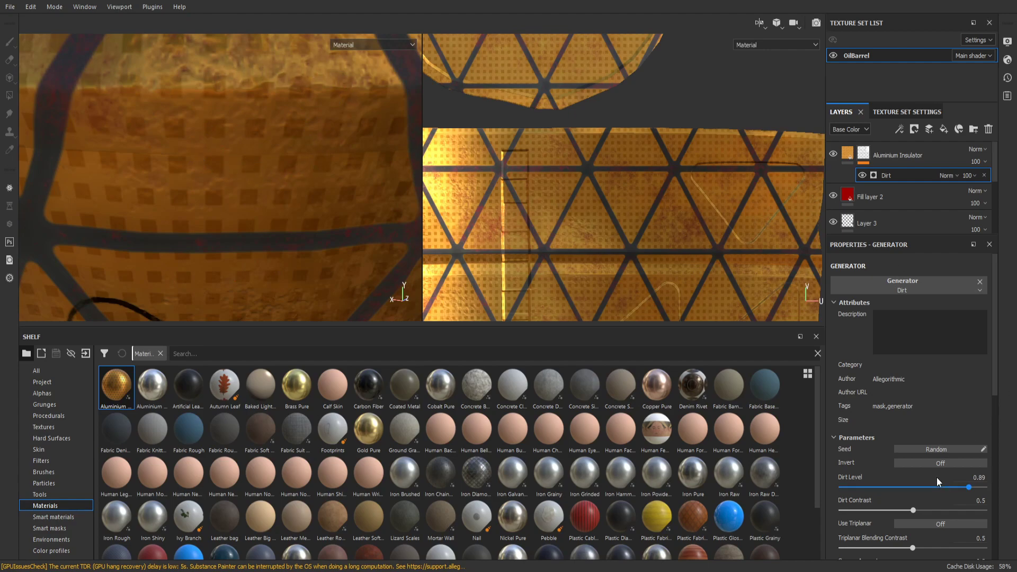
mouse_move(968, 486)
mouse_down()
mouse_move(927, 486)
mouse_move(968, 477)
mouse_move(955, 479)
mouse_up()
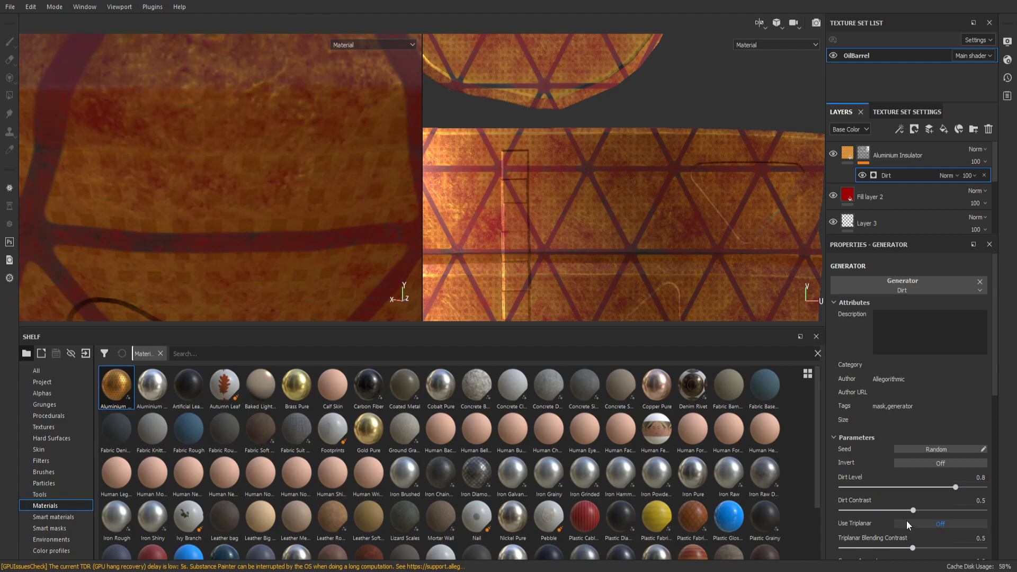
drag(914, 509, 941, 516)
scroll(931, 500, down, 3)
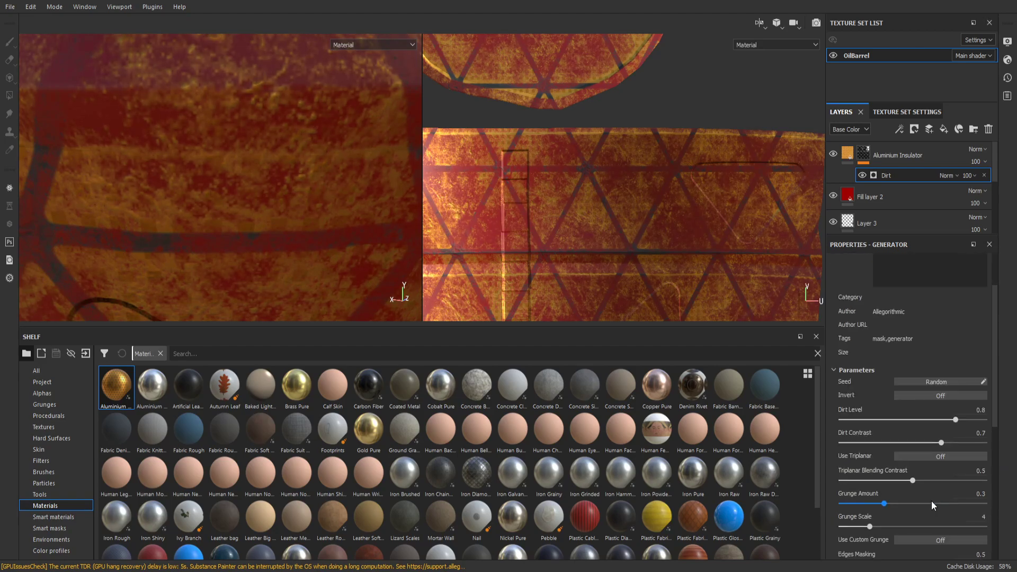
drag(864, 492, 890, 471)
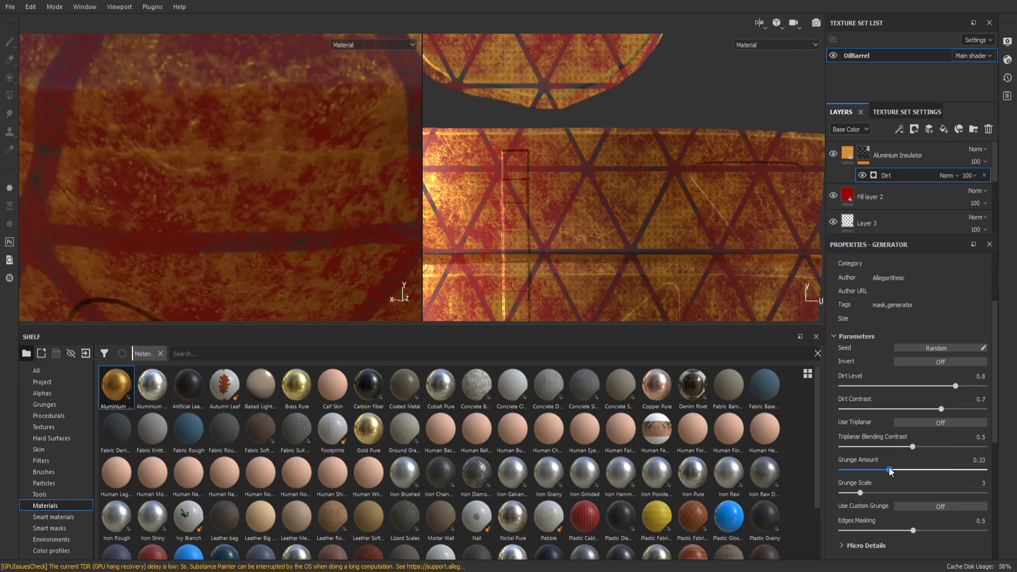
Inspect the dirt pattern on the whole barrel and set the generator's dirt level to 0.76
scroll(669, 175, up, 2)
scroll(669, 175, down, 4)
scroll(291, 132, down, 8)
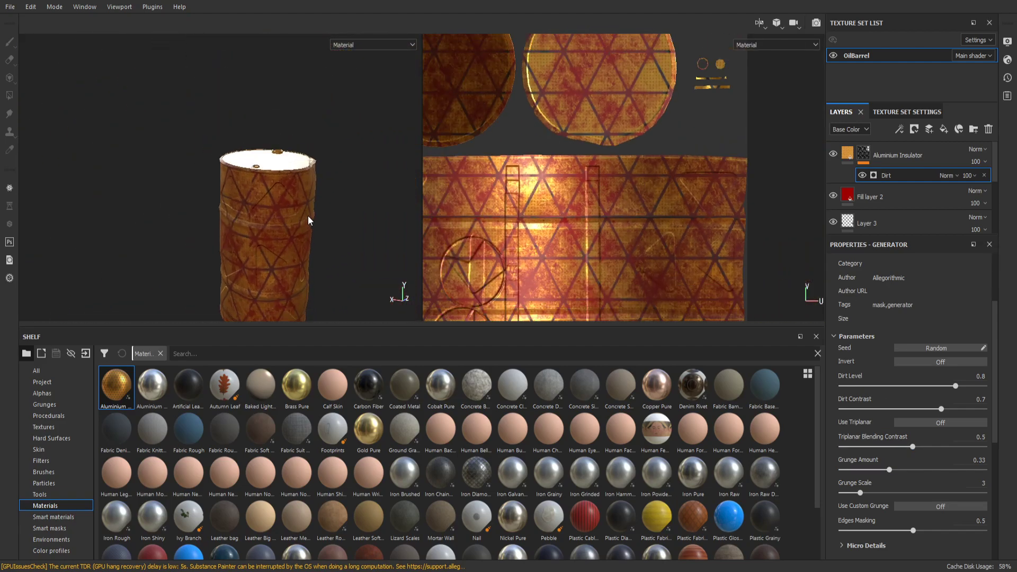
scroll(309, 216, up, 4)
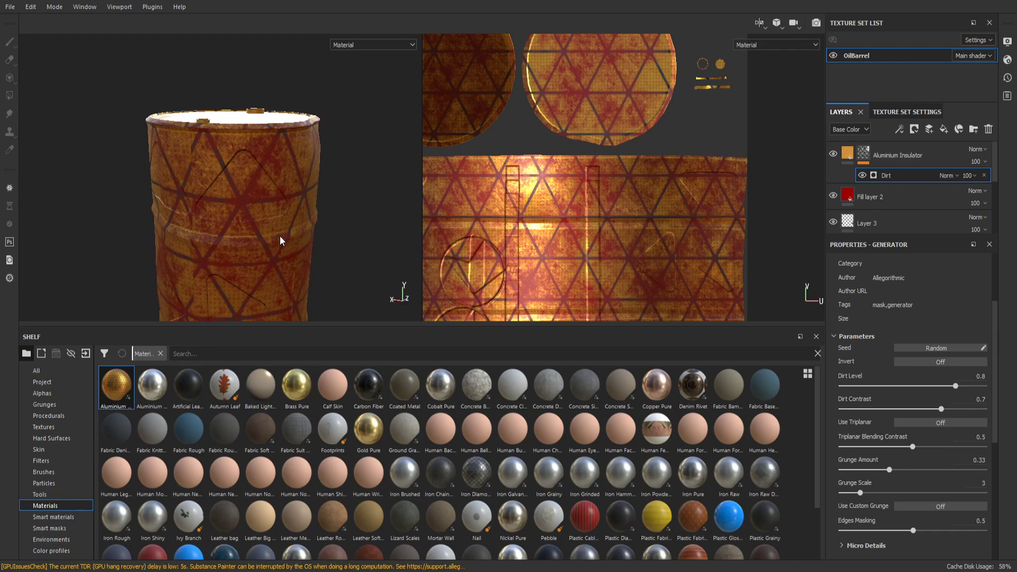
mouse_move(279, 239)
alt+mouse_down()
mouse_move(347, 197)
mouse_move(393, 227)
mouse_move(329, 241)
mouse_move(282, 219)
alt+mouse_up()
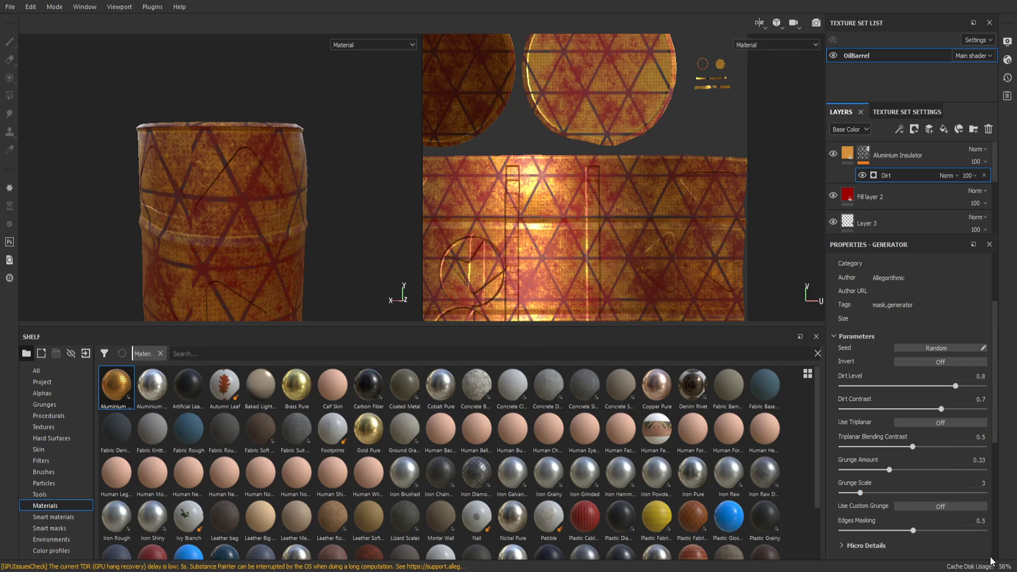
drag(955, 386, 950, 389)
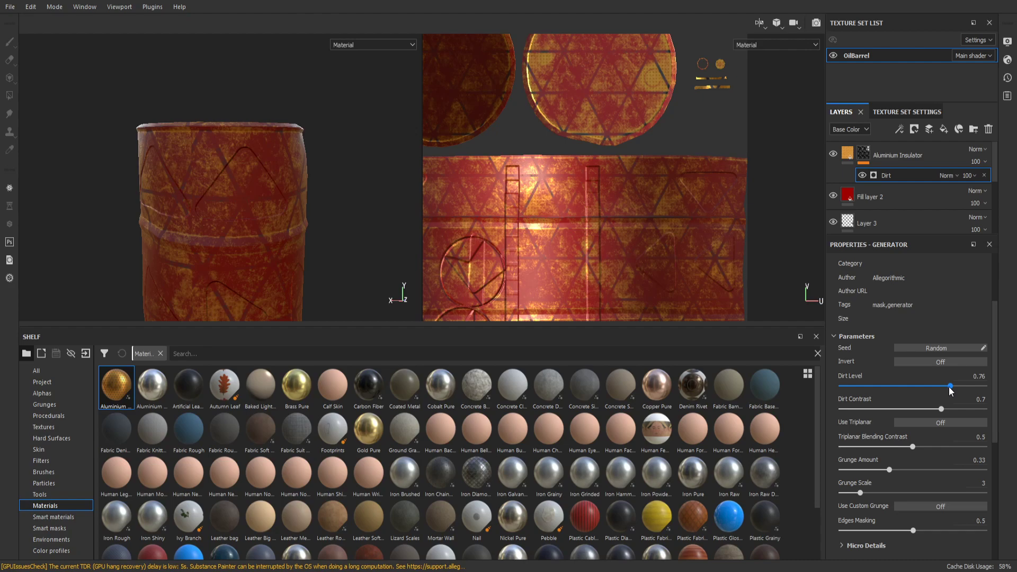
Hide the Dirt generator on the Aluminium Insulator mask and show the Grunges category of the shelf
click(863, 175)
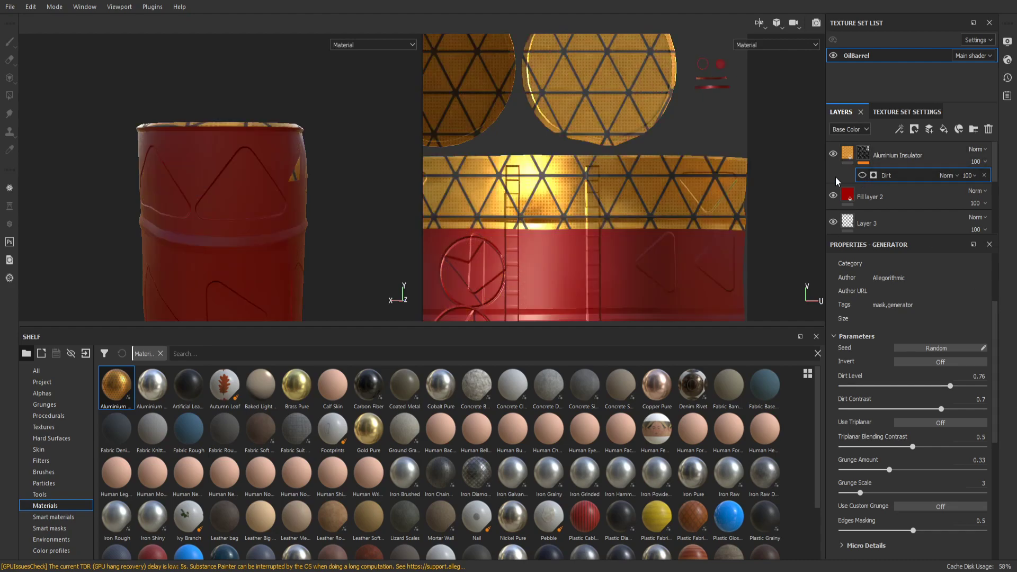
alt+drag(259, 173, 290, 173)
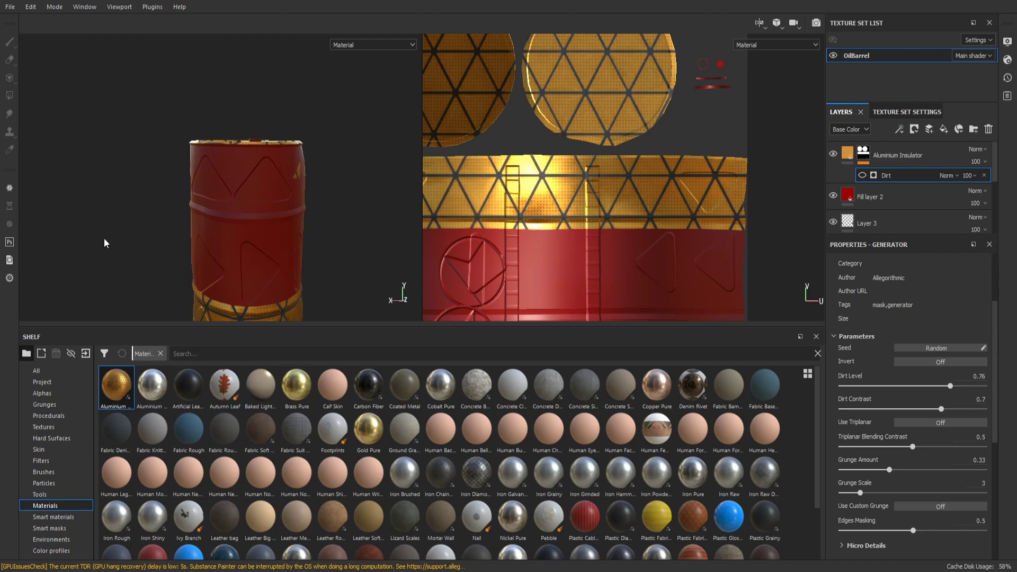
click(47, 406)
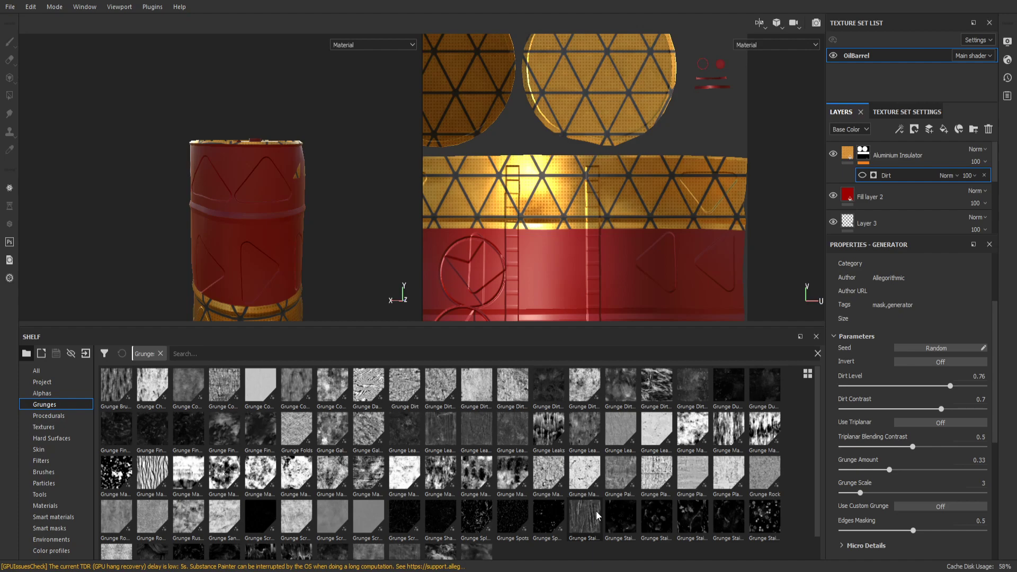
Switch to Iray rendering and frame the whole barrel standing on the grassy ground
click(816, 24)
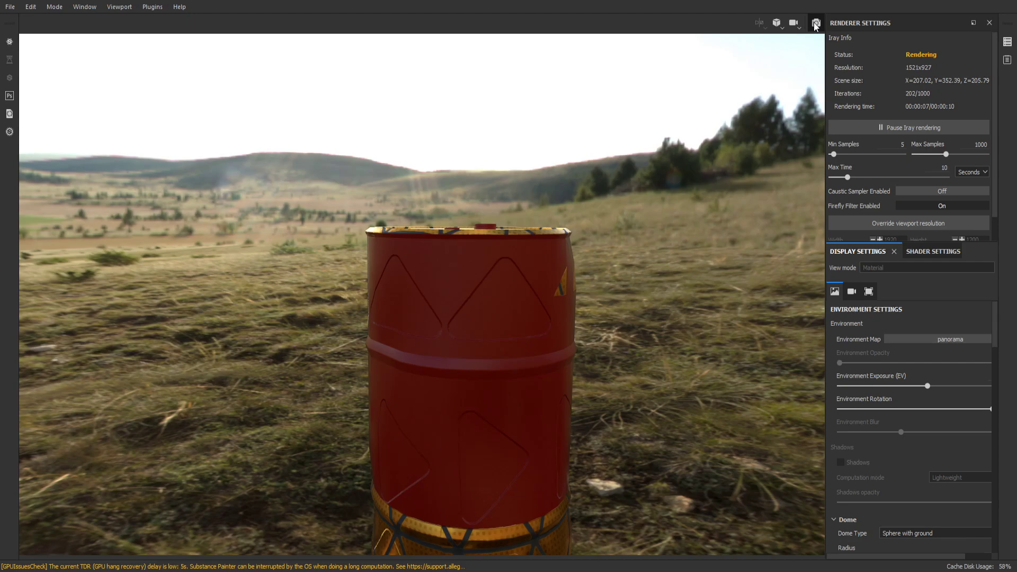
scroll(598, 342, up, 3)
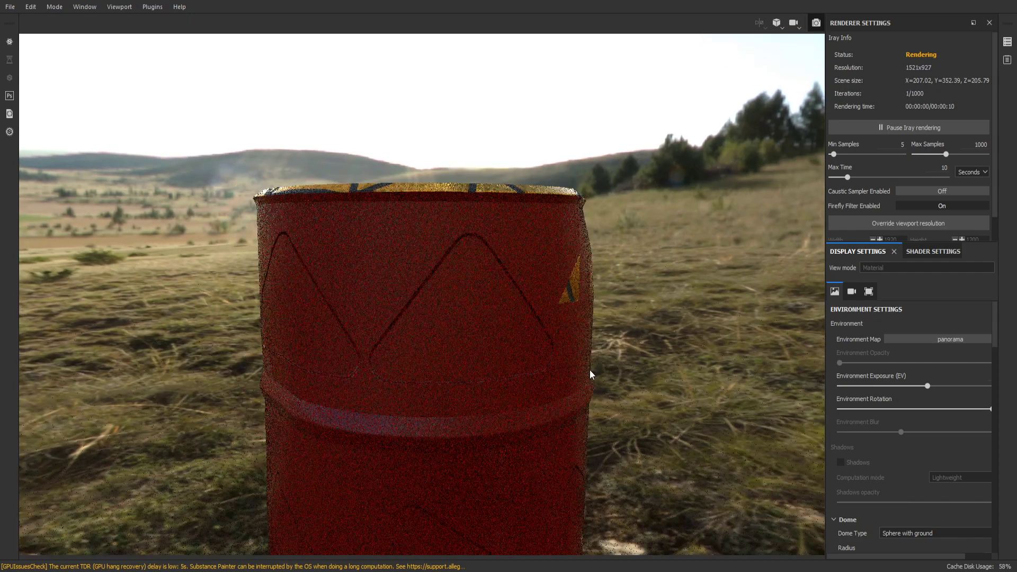
scroll(589, 373, up, 4)
scroll(589, 373, down, 2)
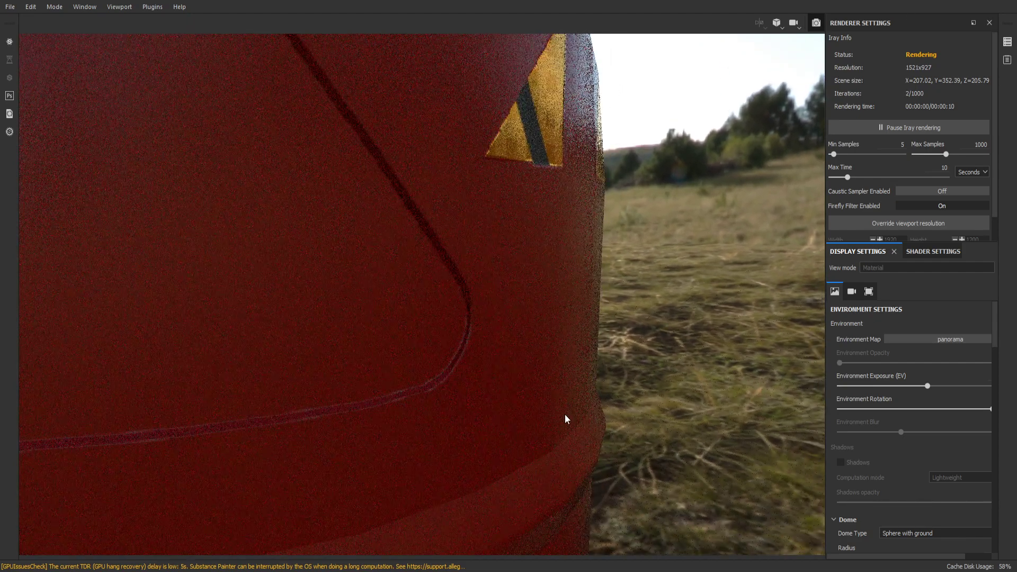
scroll(565, 414, up, 1)
scroll(565, 414, down, 5)
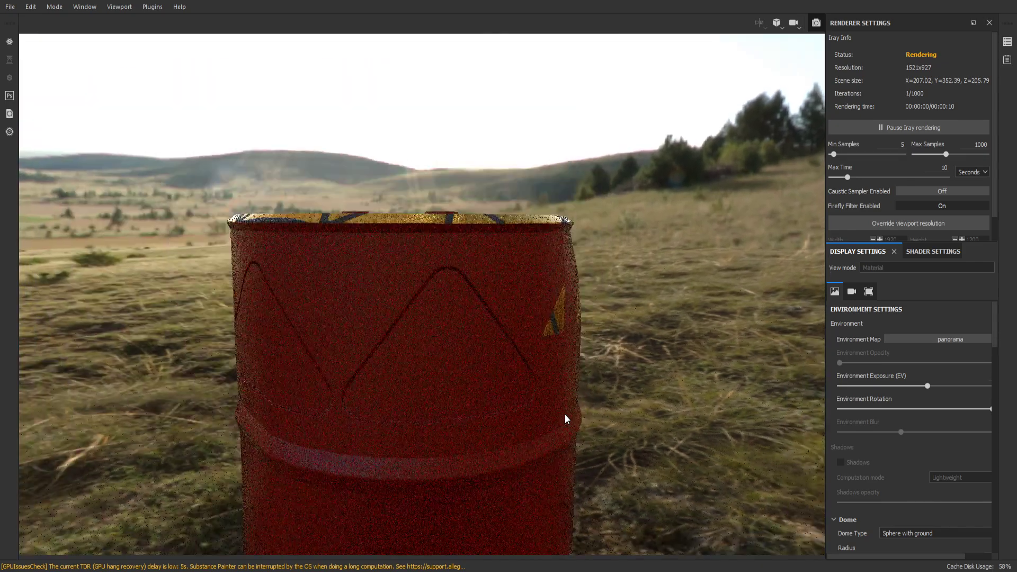
scroll(565, 414, down, 3)
alt+middle_drag(565, 414, 518, 201)
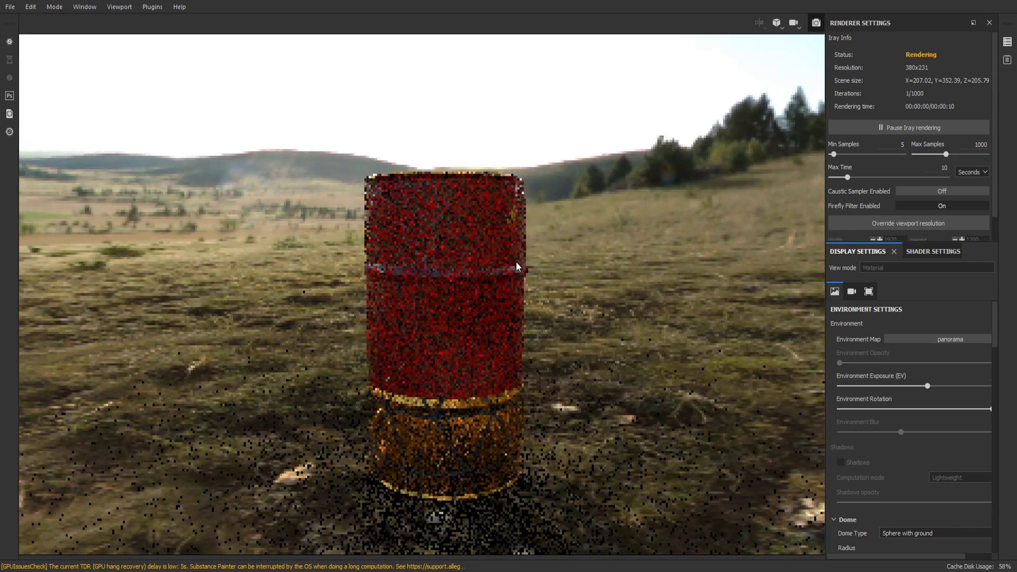
scroll(589, 327, up, 2)
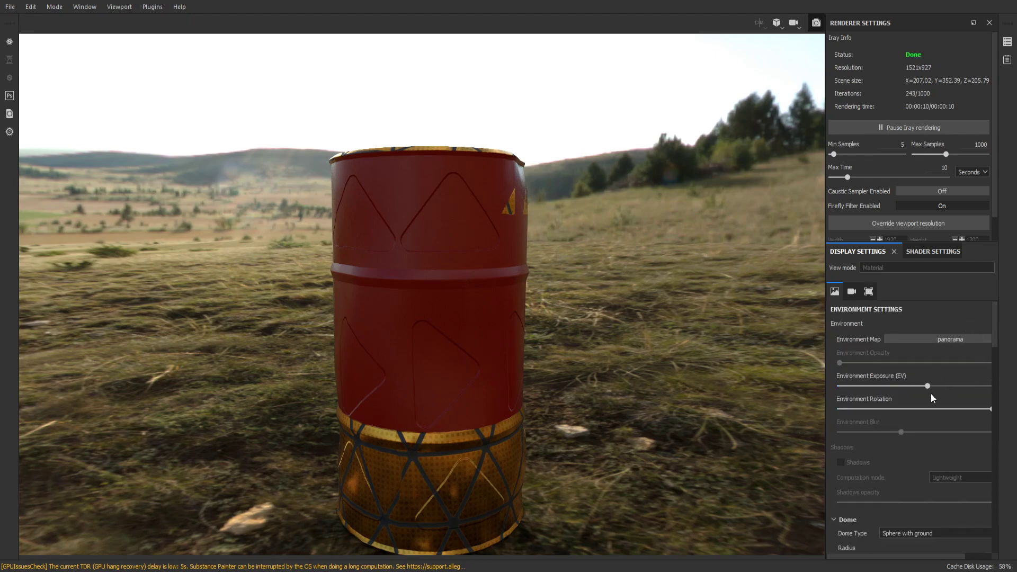
Light the render with the Gdansk Shipyard Buildings environment at exposure -1.58 EV and rotation 313, and inspect the barrel in the scene
mouse_move(925, 385)
mouse_down()
mouse_move(972, 393)
mouse_move(913, 392)
mouse_up()
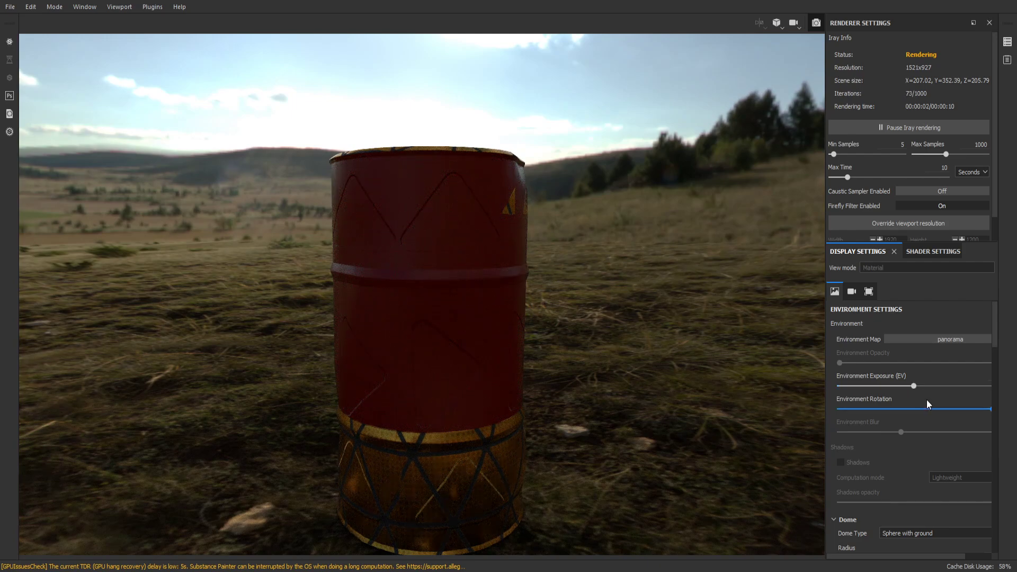
drag(825, 400, 754, 404)
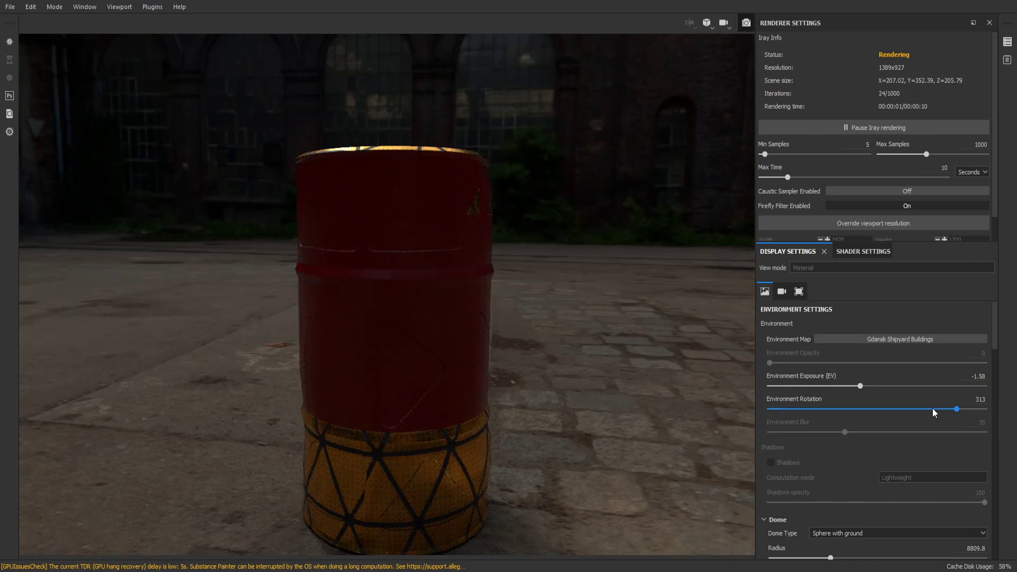
scroll(512, 290, up, 4)
scroll(510, 289, down, 9)
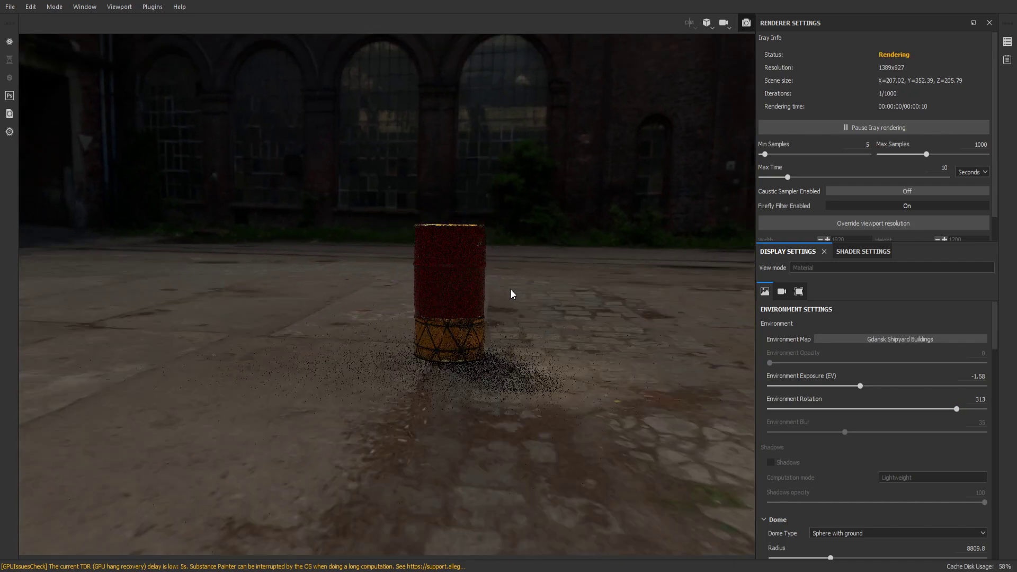
scroll(511, 289, down, 4)
alt+drag(586, 316, 538, 302)
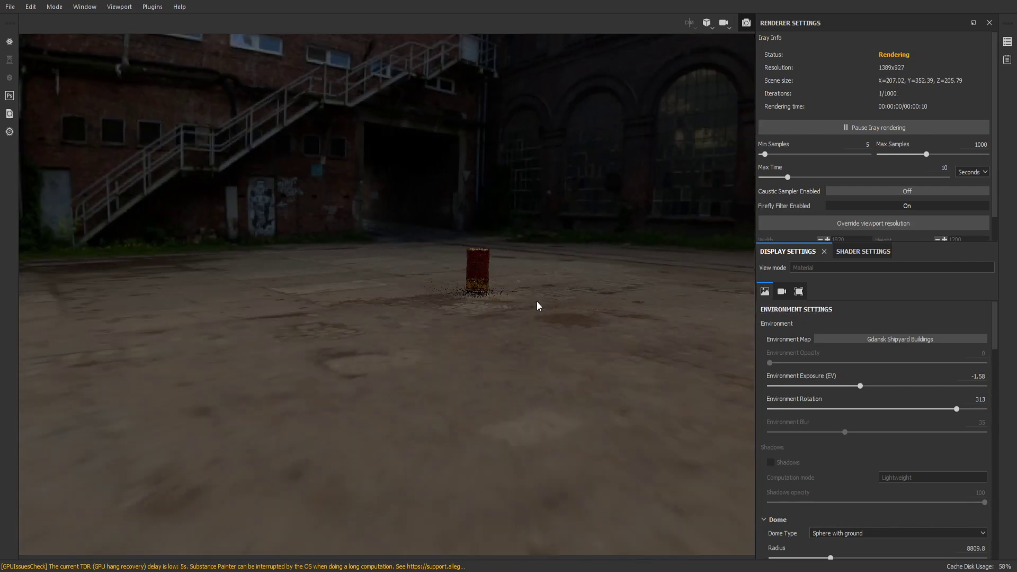
scroll(536, 301, up, 2)
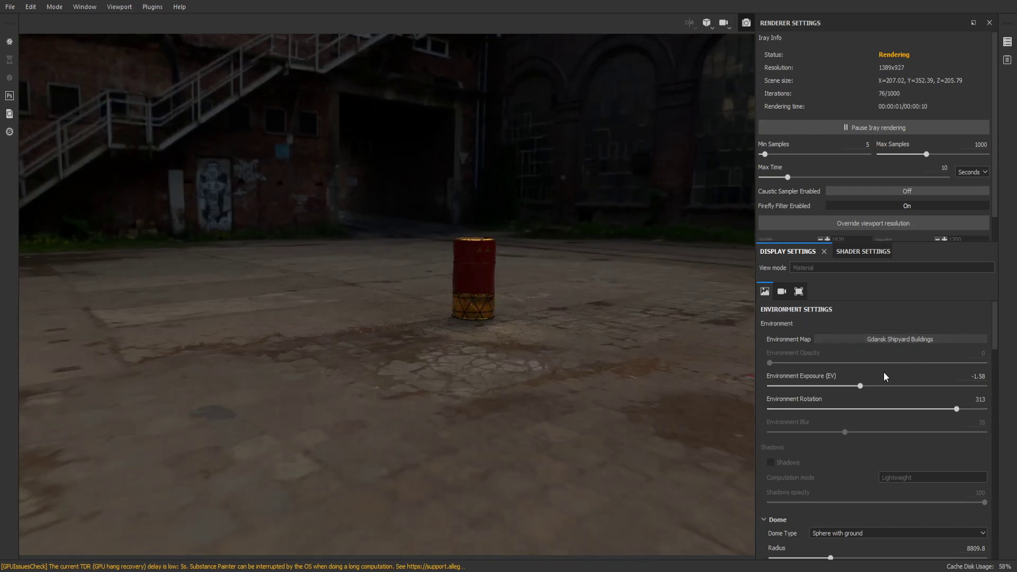
Change the environment map to Autumn Forest and reframe the barrel
click(883, 372)
scroll(541, 320, down, 3)
scroll(541, 324, up, 6)
scroll(555, 417, down, 5)
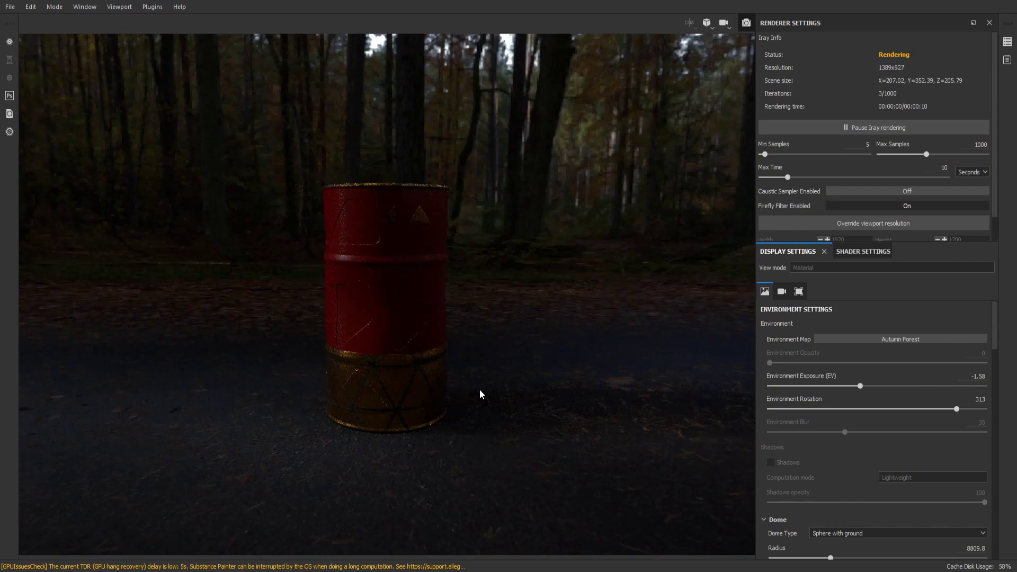
Enable the dome's clear color as a plain backdrop and rotate the environment lighting around the barrel
scroll(842, 508, down, 3)
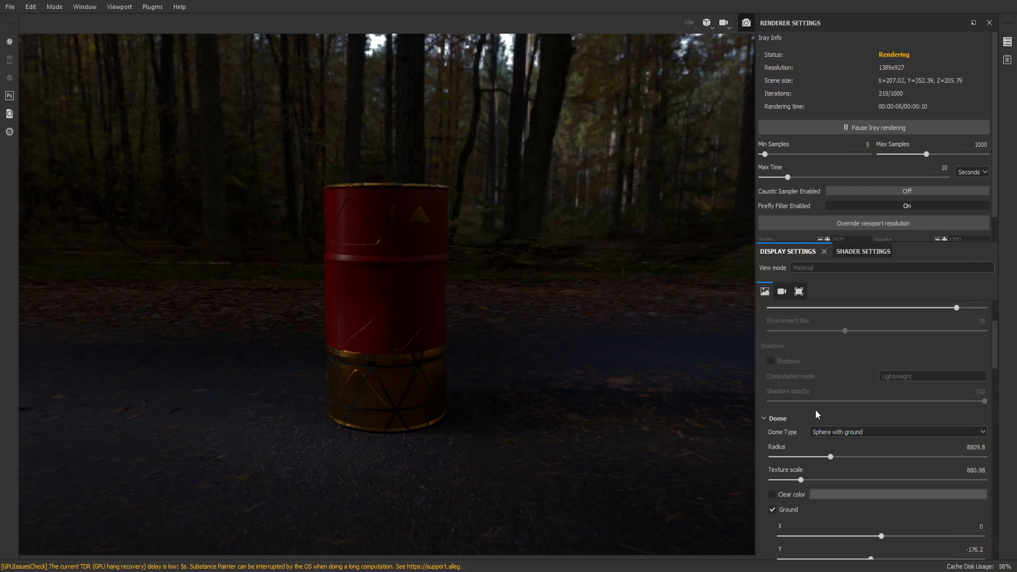
scroll(857, 394, down, 2)
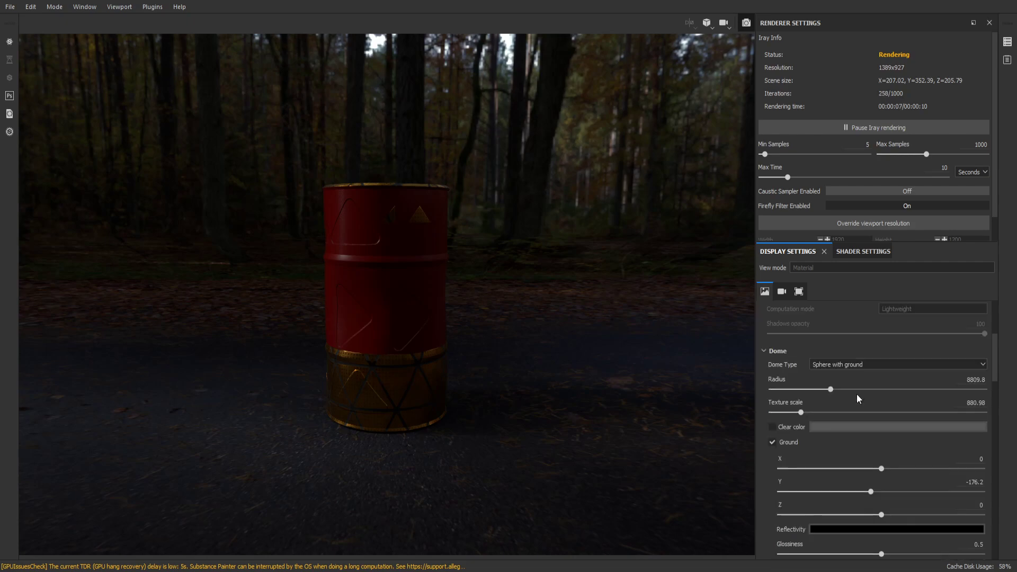
click(772, 427)
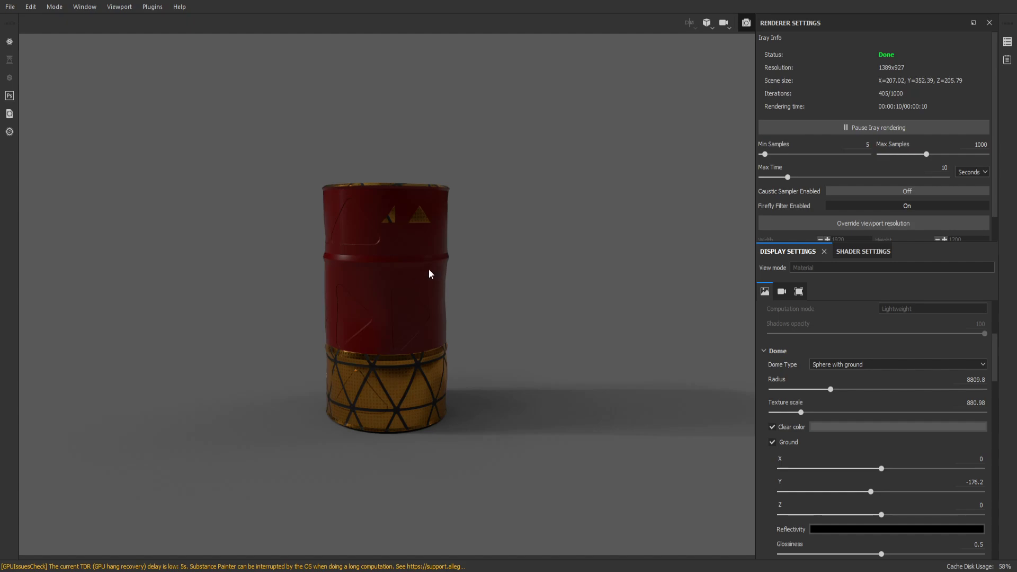
shift+right_drag(425, 261, 454, 291)
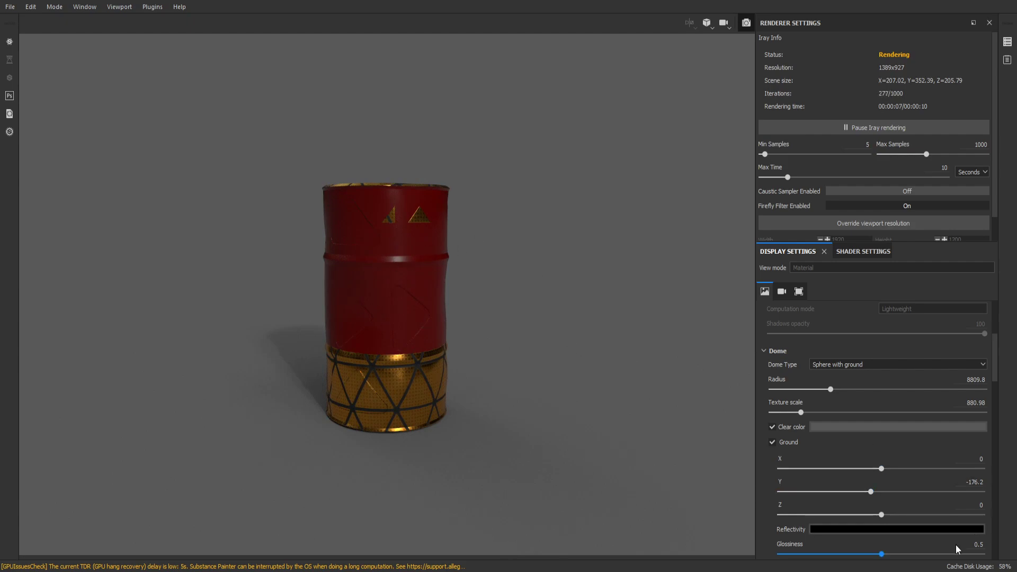
Review the camera settings and activate post effects
scroll(935, 538, down, 5)
scroll(936, 536, down, 4)
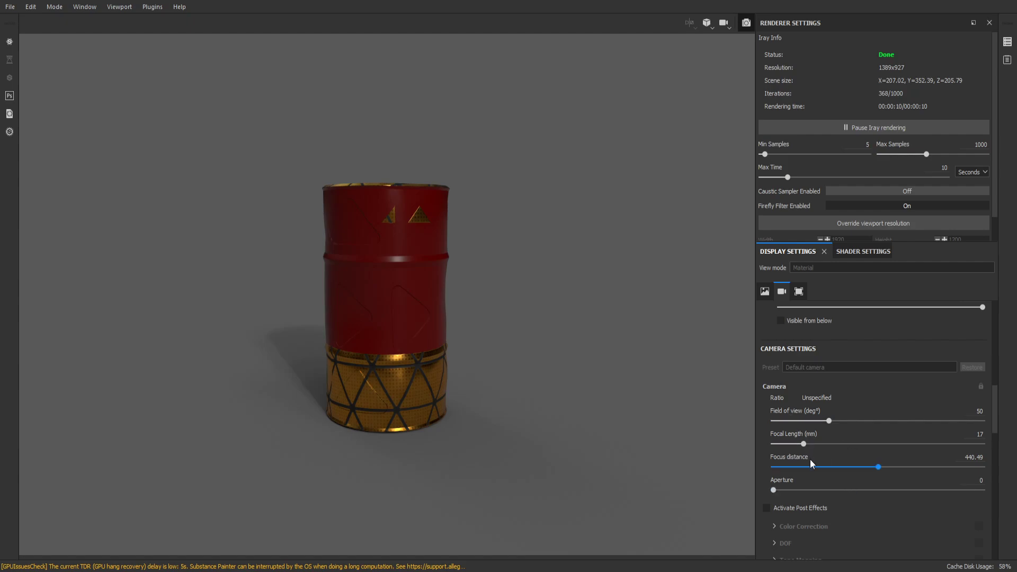
scroll(851, 465, down, 3)
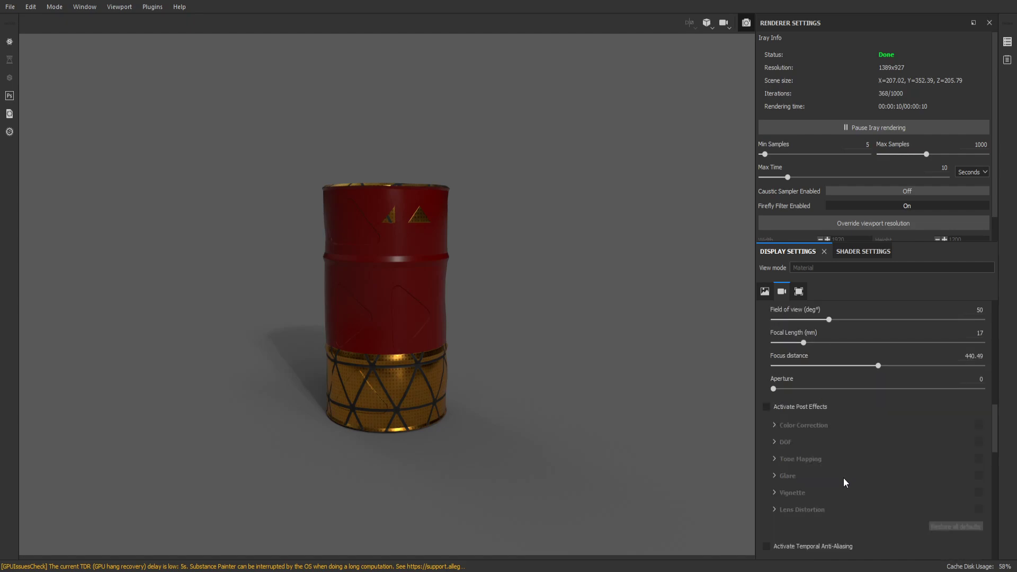
click(765, 373)
scroll(848, 455, down, 1)
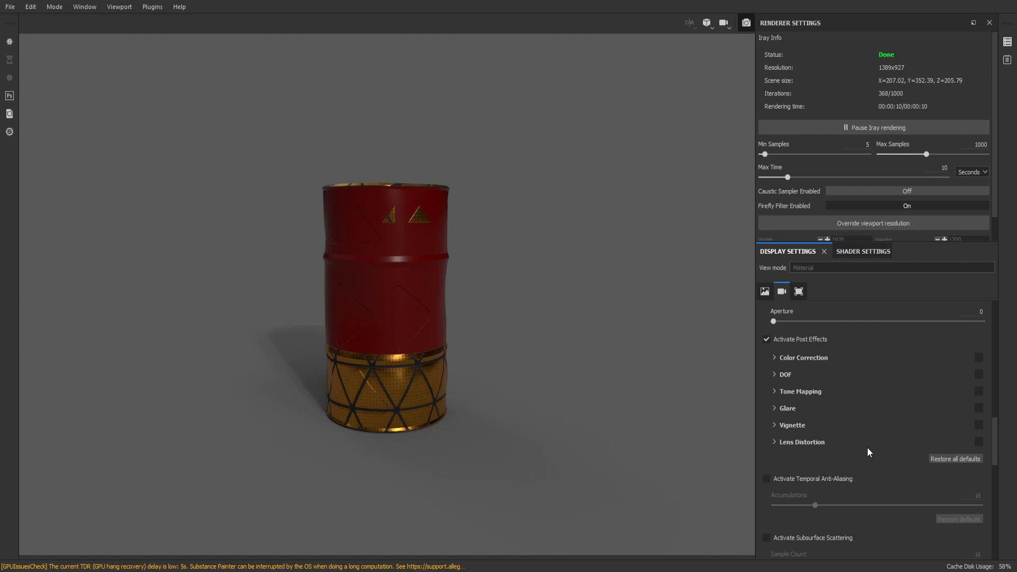
Enable the vignette effect and set its strength to 0.24
click(775, 426)
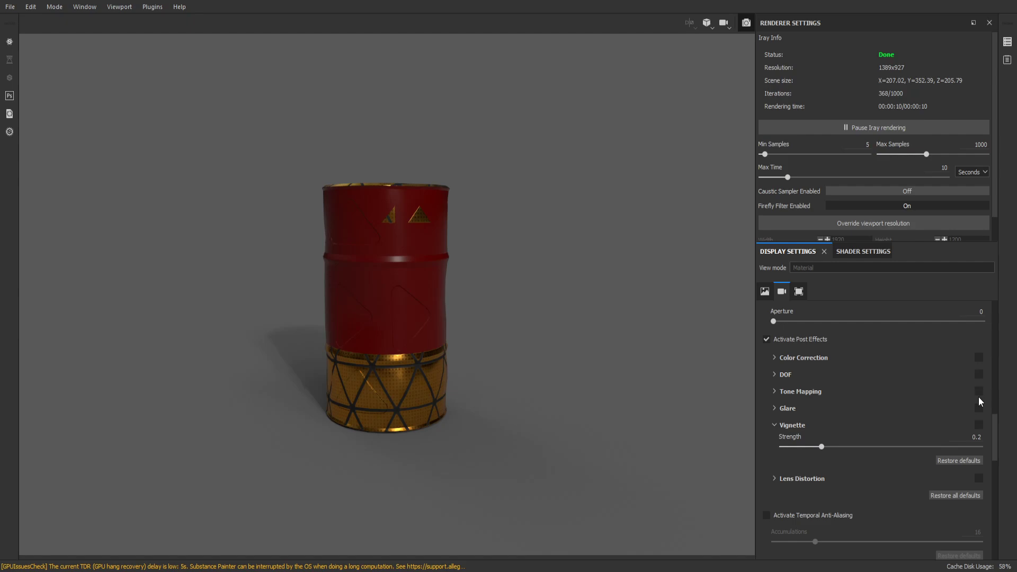
click(978, 424)
mouse_move(822, 447)
mouse_down()
mouse_move(971, 447)
mouse_move(810, 459)
mouse_move(871, 459)
mouse_move(829, 457)
mouse_up()
Enable glare with luminance 2.35, threshold 2.15 and remap factor 4.21, and inspect the barrel up close
click(775, 407)
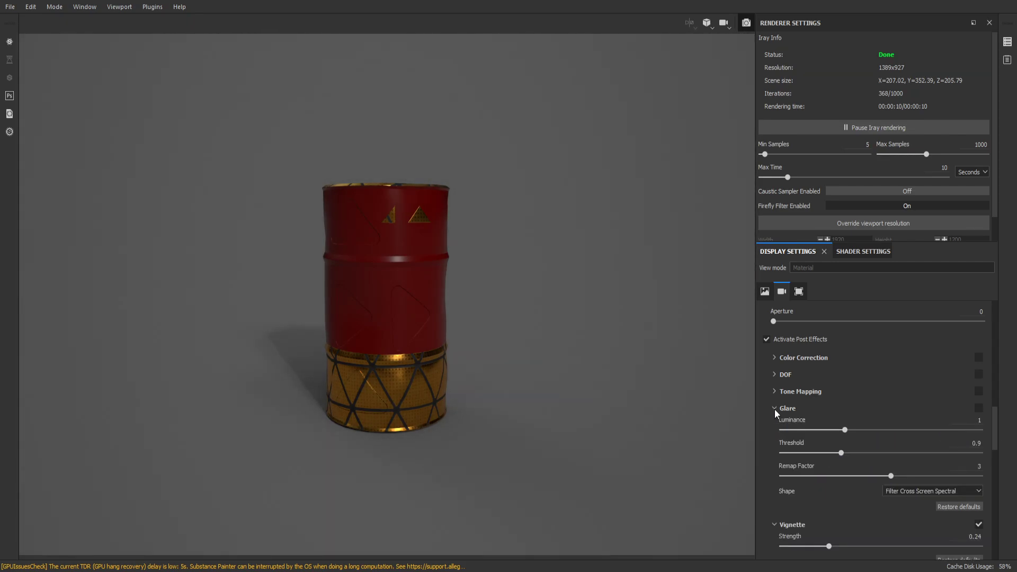
click(978, 408)
drag(844, 430, 911, 476)
scroll(445, 278, down, 2)
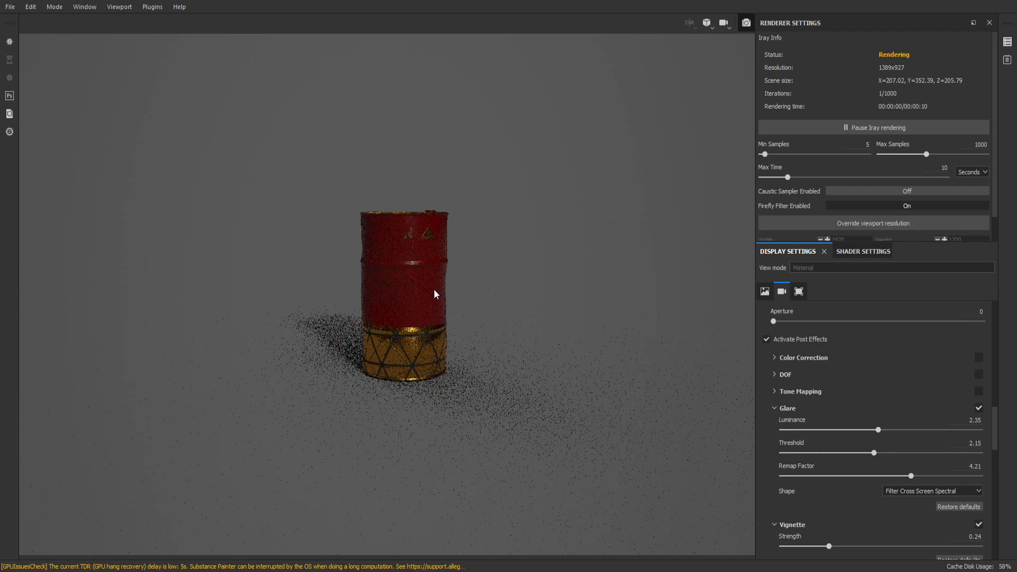
scroll(433, 299, up, 5)
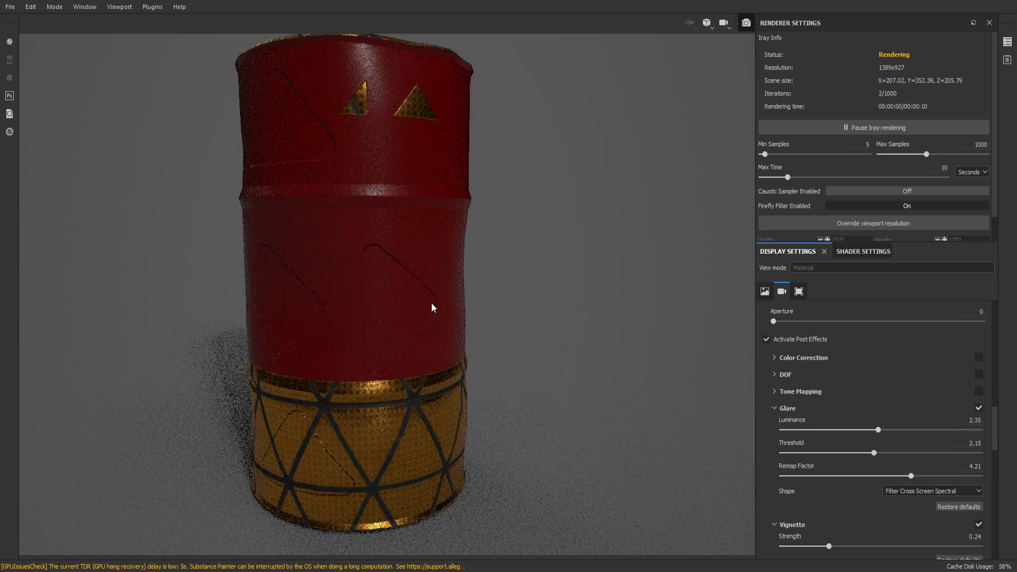
alt+drag(467, 325, 470, 311)
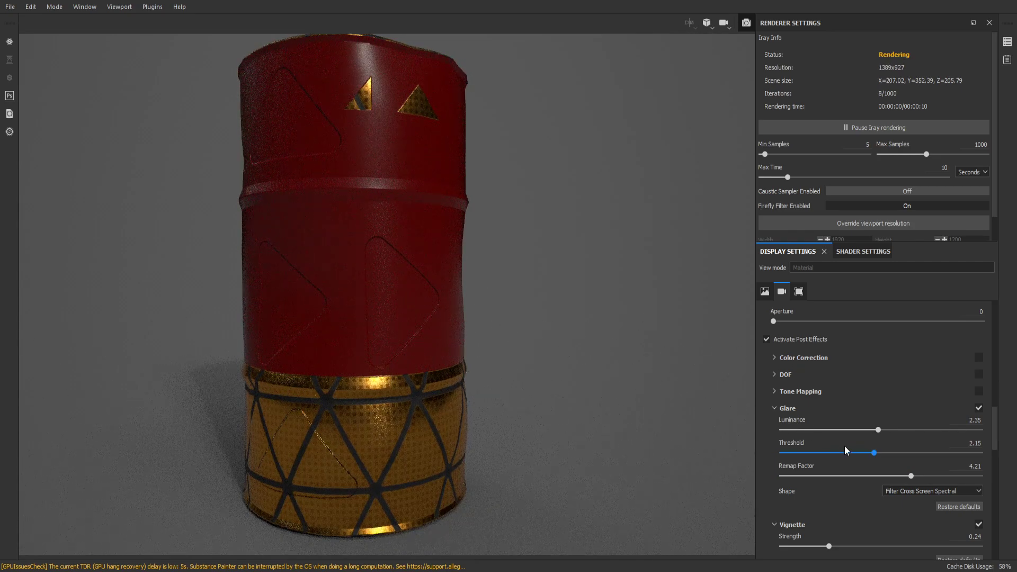
Enable tone mapping in the post effects and raise its exposure to 2
click(774, 408)
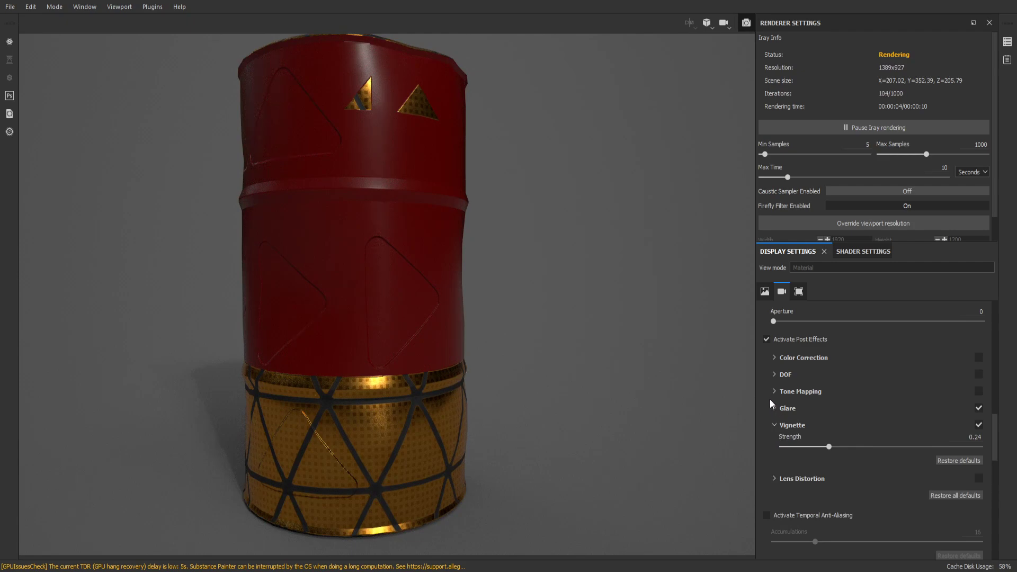
click(979, 391)
click(774, 392)
drag(881, 413, 983, 411)
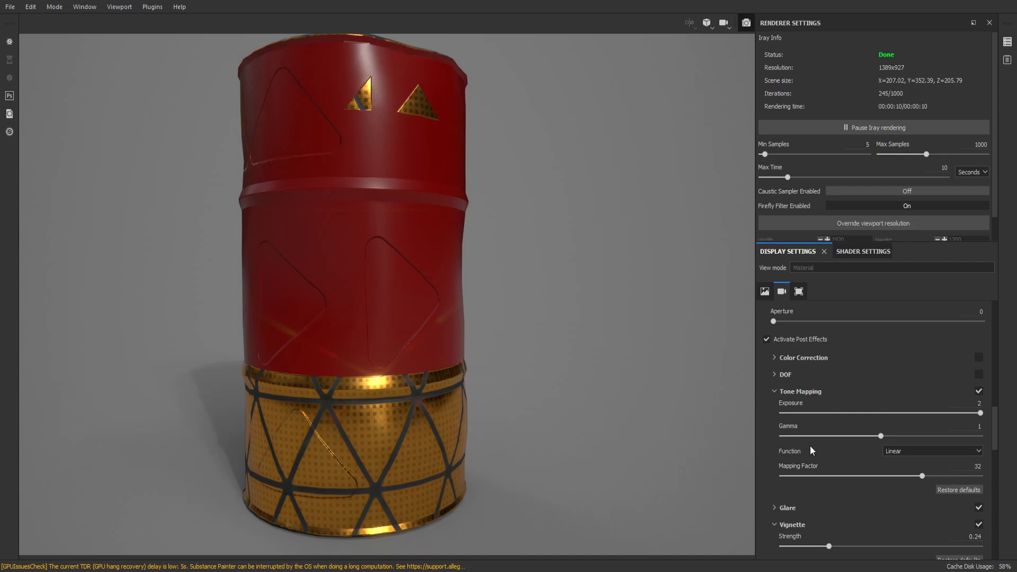
Lower the glare effect's luminance to 0.48 and look through the remaining display settings
click(774, 508)
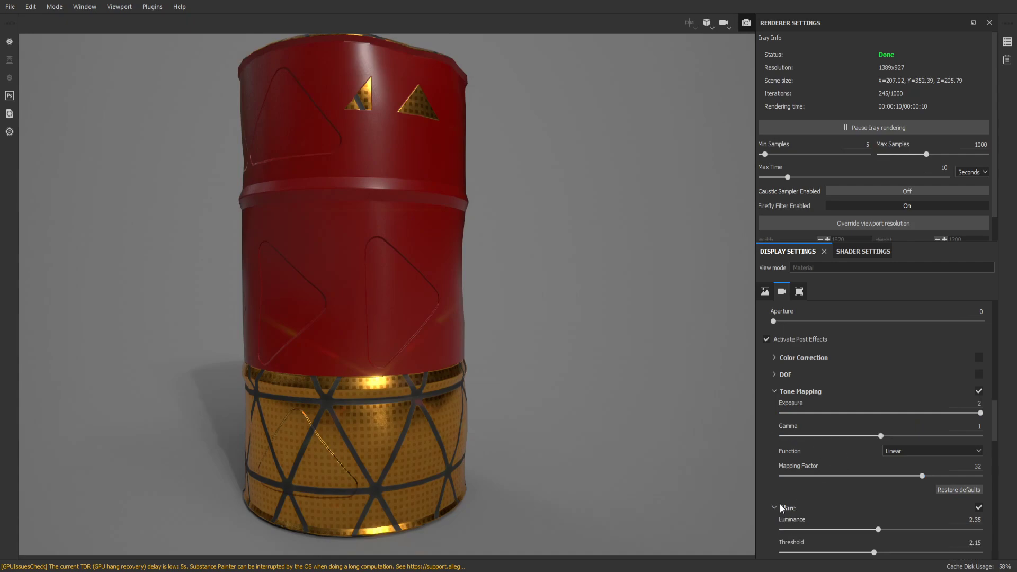
scroll(806, 503, down, 2)
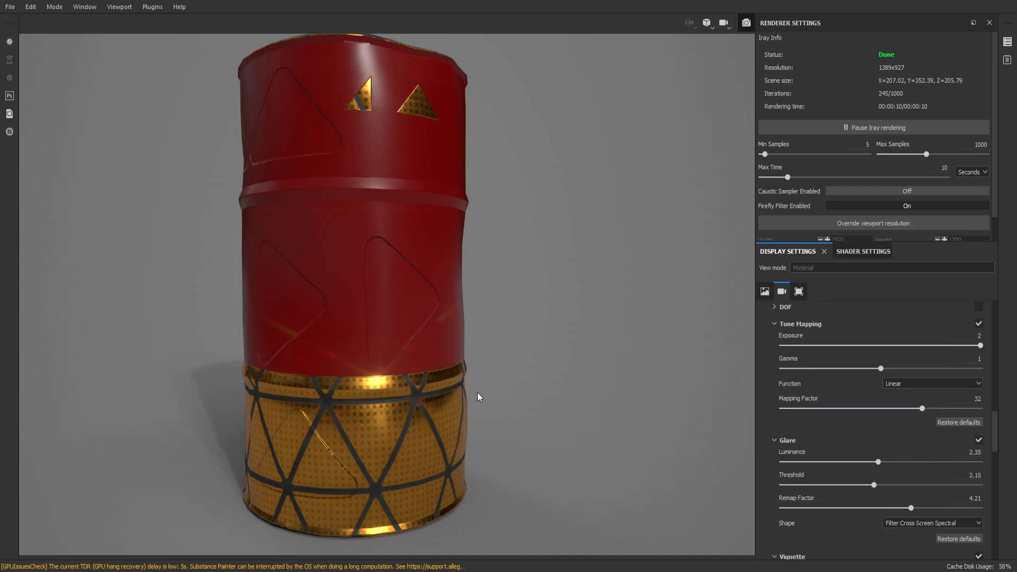
mouse_move(898, 466)
mouse_down()
mouse_move(1016, 462)
mouse_move(1001, 475)
mouse_move(885, 462)
mouse_move(827, 509)
mouse_up()
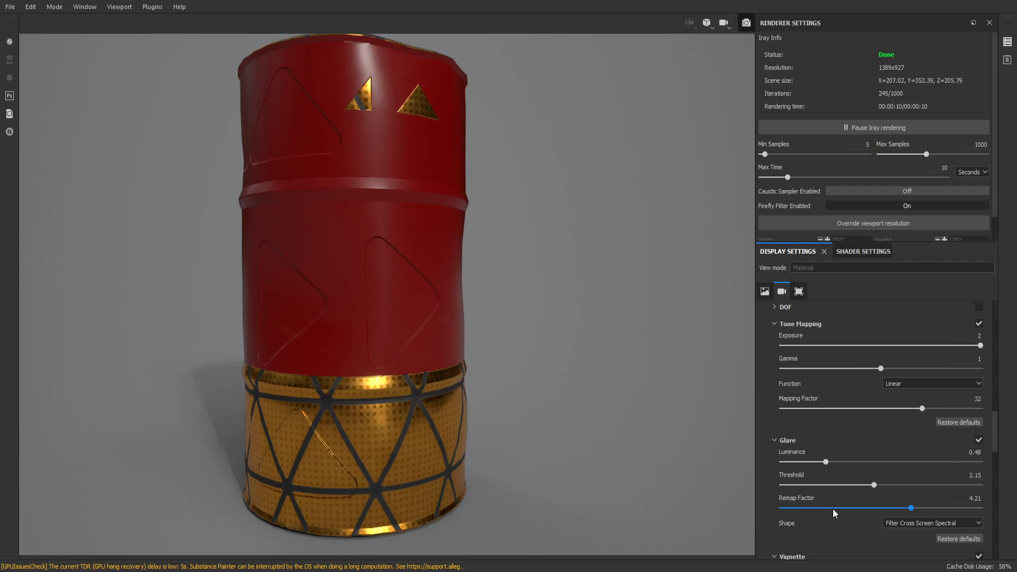
scroll(839, 498, down, 15)
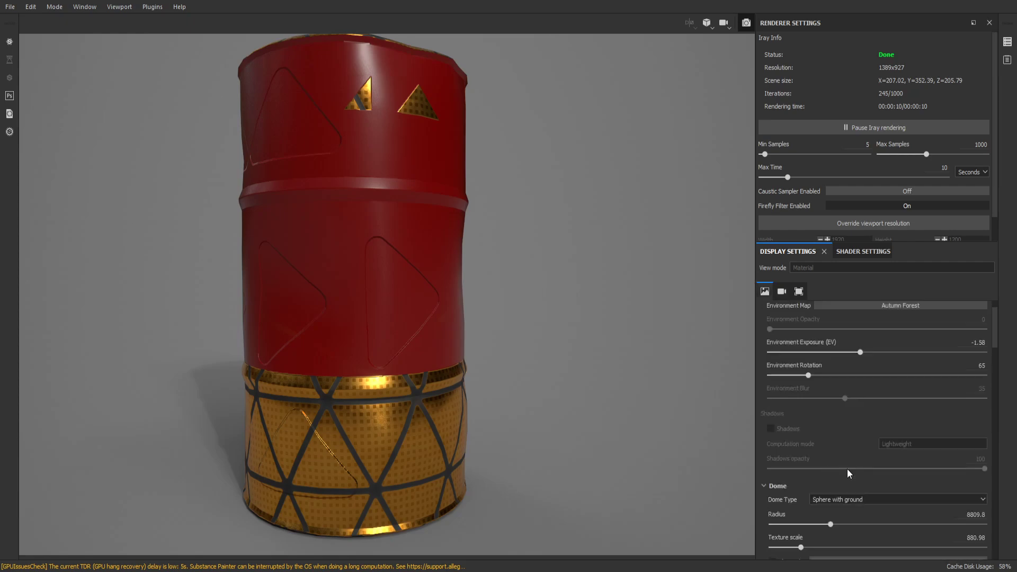
Set the main shader's emissive intensity to 3.32 and scattering to 0.01, and review its displacement and tessellation parameters
click(862, 252)
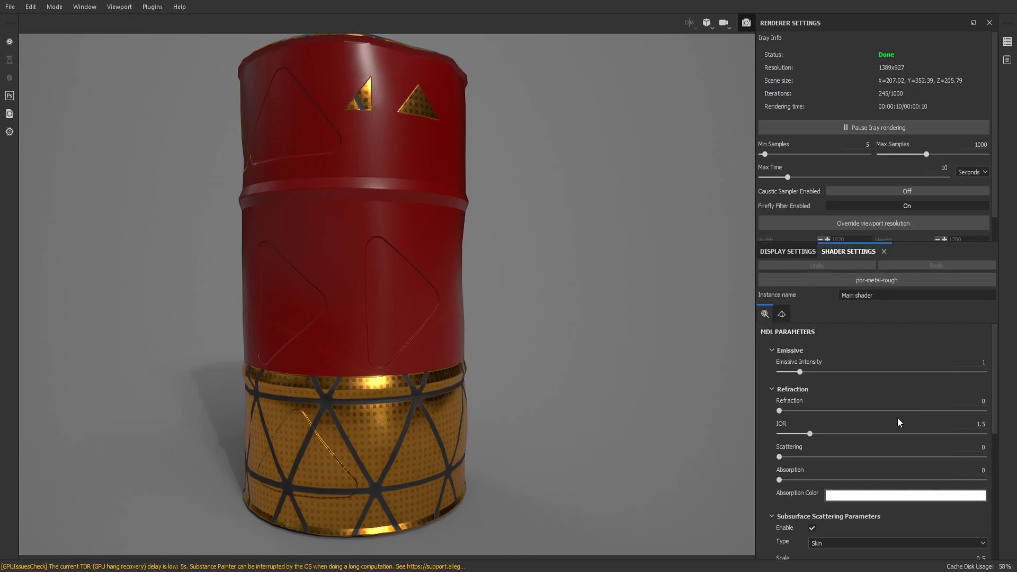
drag(799, 371, 847, 383)
mouse_move(801, 457)
mouse_down()
mouse_move(850, 451)
mouse_move(804, 455)
mouse_up()
scroll(856, 435, down, 5)
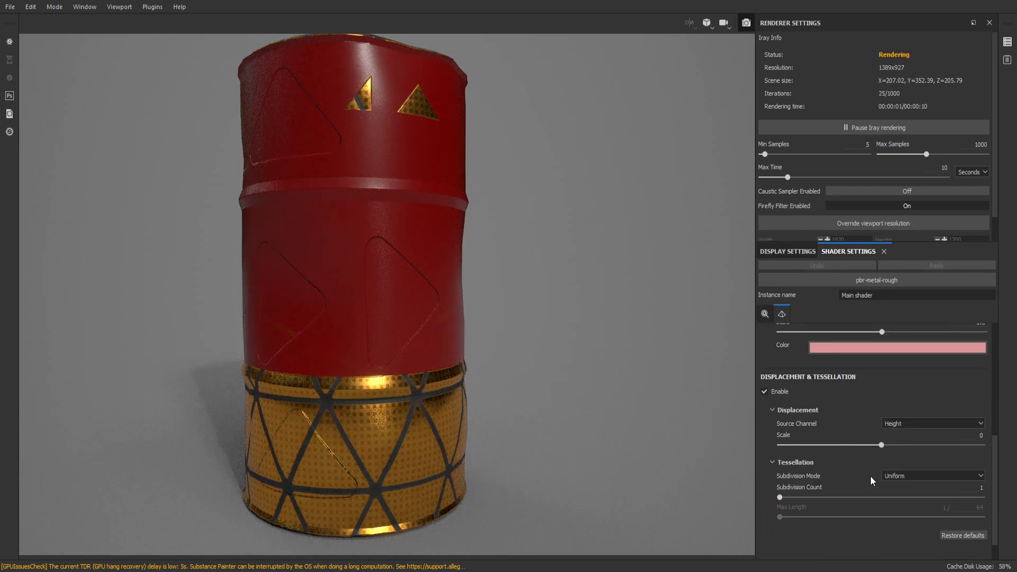
scroll(871, 474, up, 4)
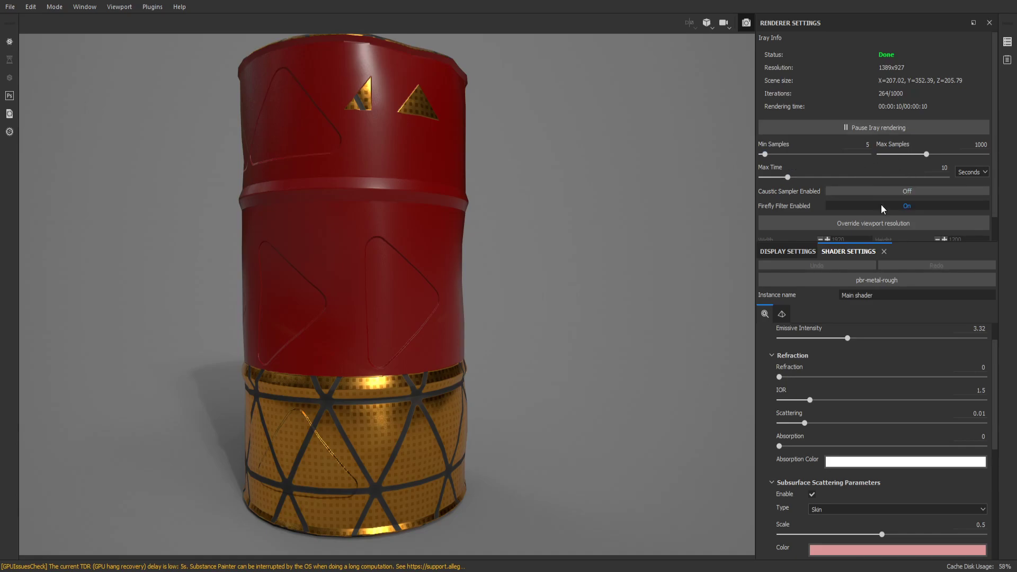
Override the viewport resolution so the Iray render uses 1920 by 1200
drag(892, 242, 892, 314)
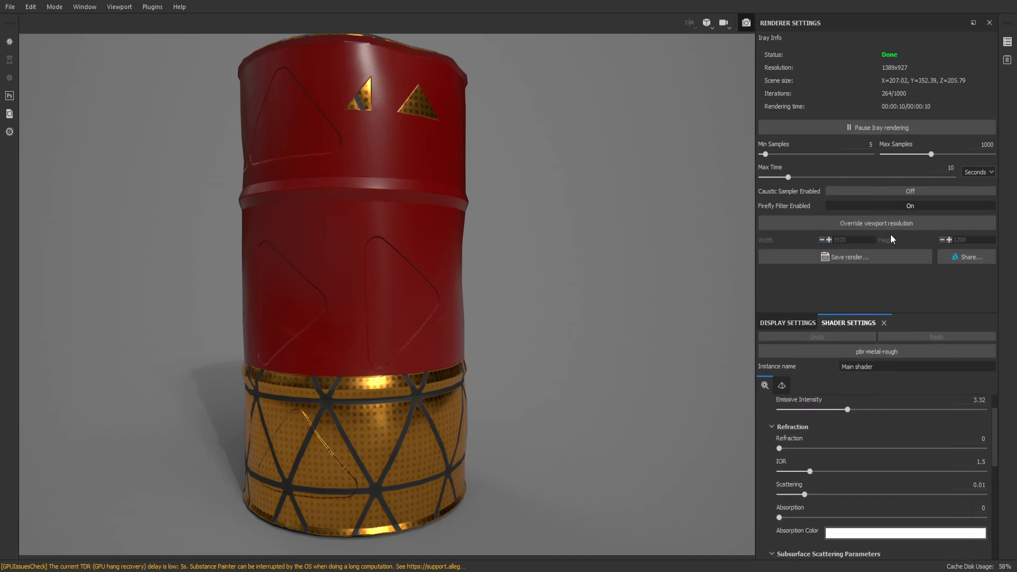
click(869, 227)
double_click(852, 239)
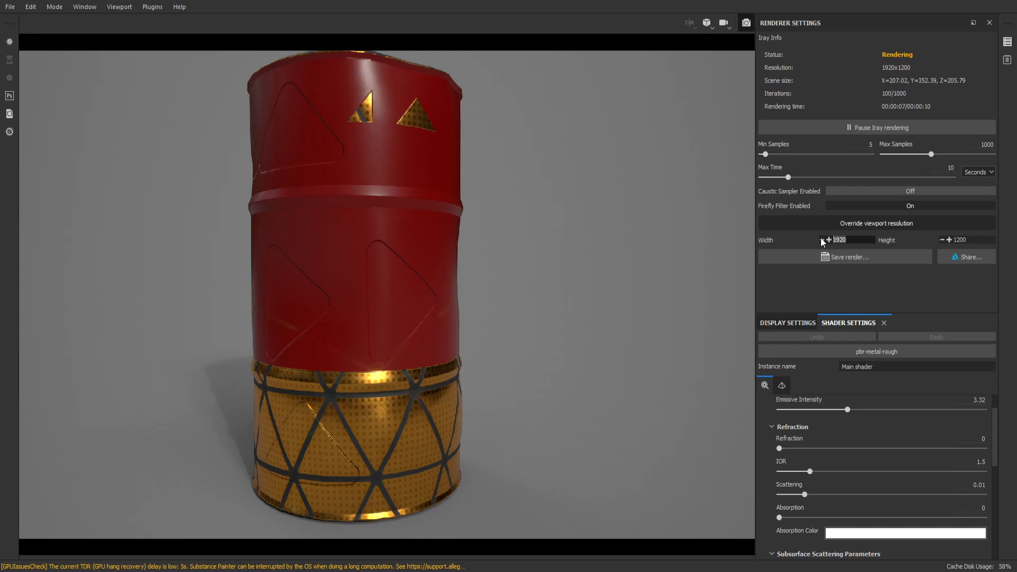
click(932, 154)
Leave Iray rendering for painting mode and show the barrel's whole UV layout in the 2D view
click(748, 24)
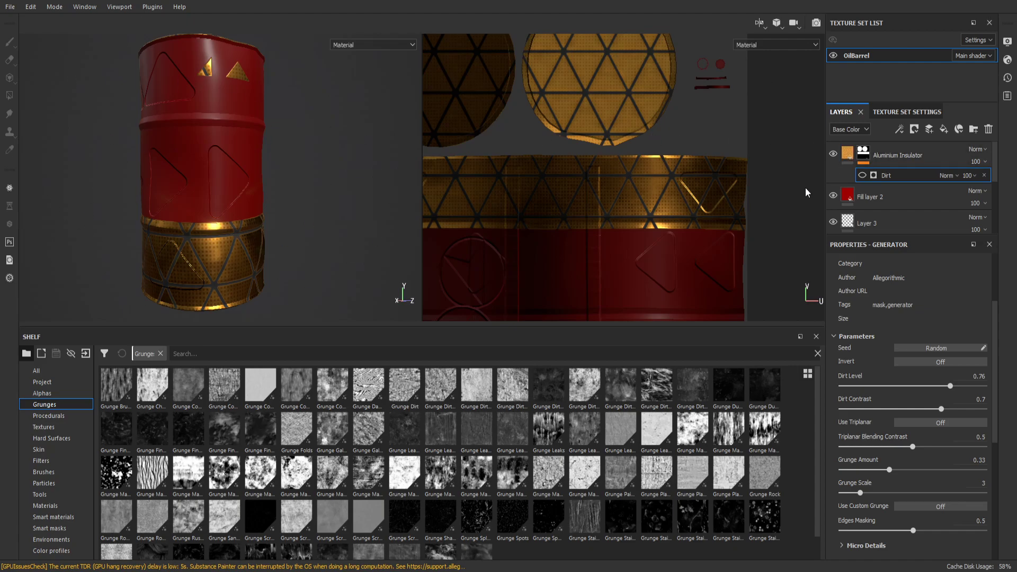
scroll(712, 93, down, 5)
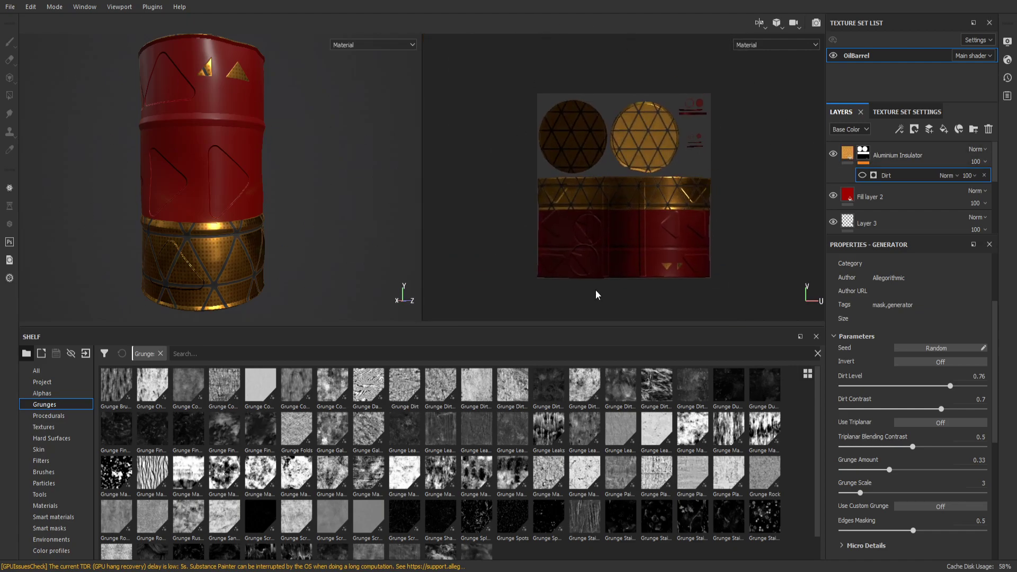